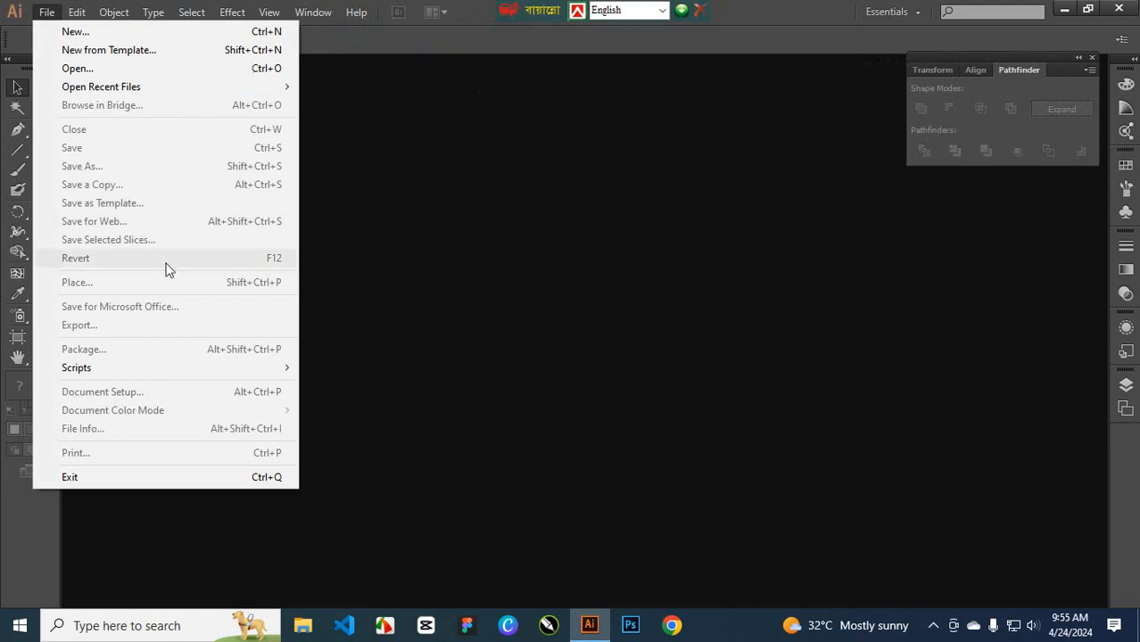
Create a new 1000 × 1000 px CMYK document with one artboard and high (300 ppi) raster effects
left_click(91, 33)
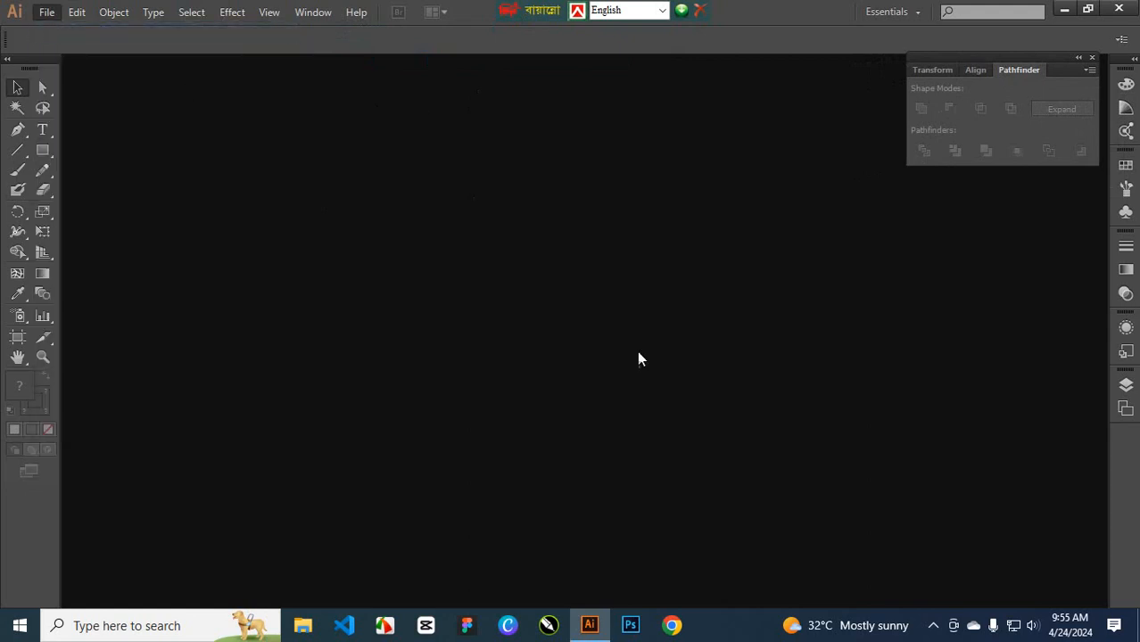
left_click_drag(279, 12, 586, 131)
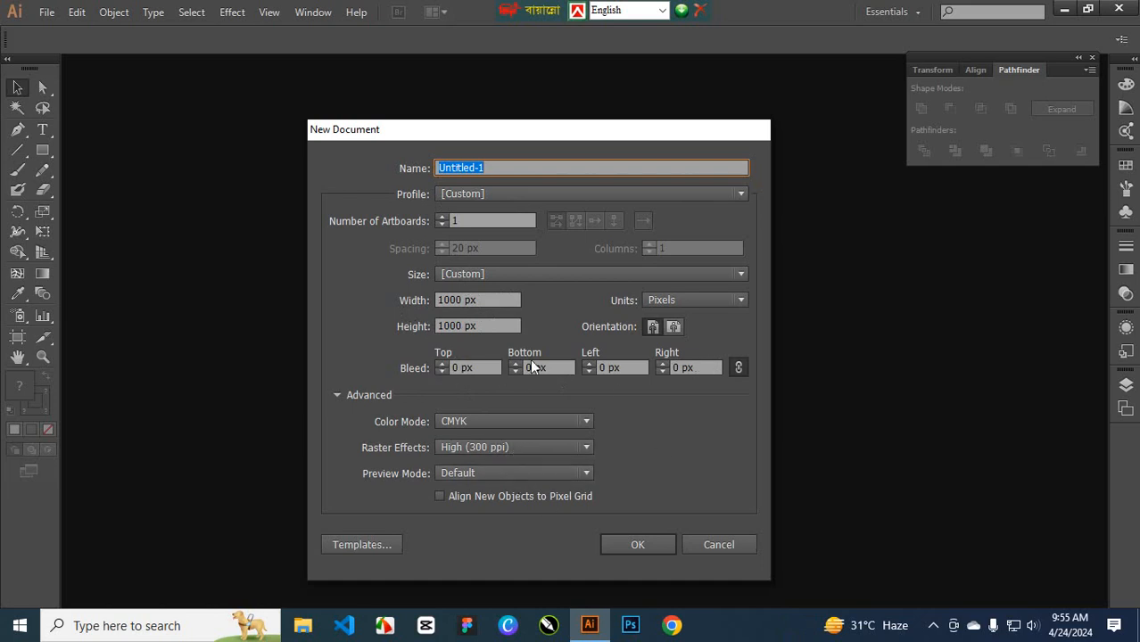
left_click(658, 541)
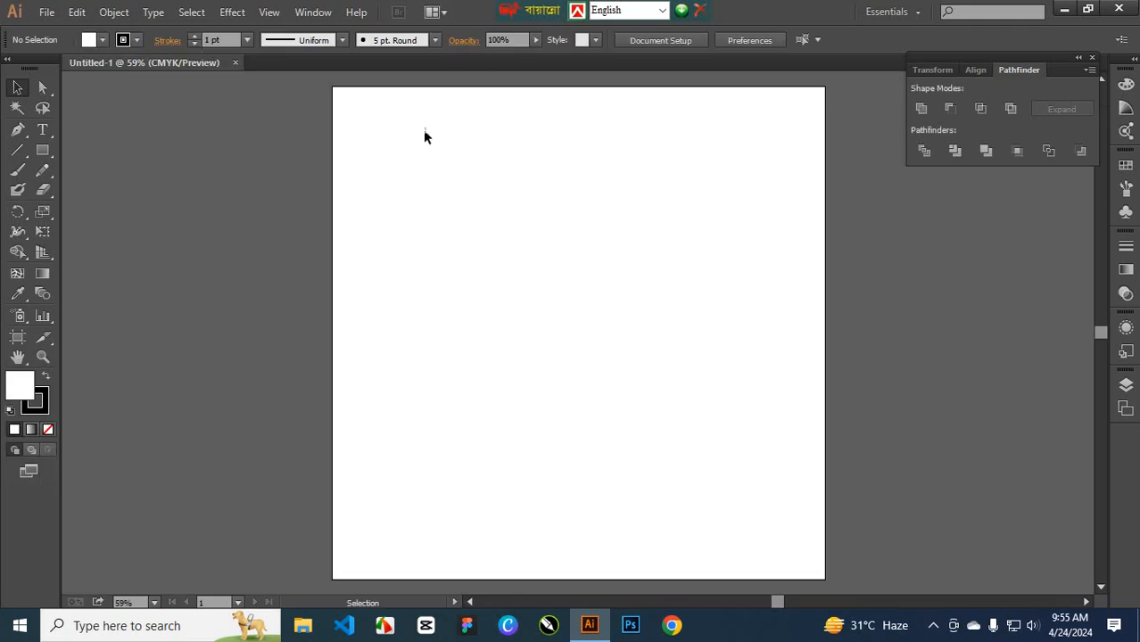
Draw a vertical line slightly taller than the artboard and centre it horizontally and vertically on the artboard
left_click(17, 150)
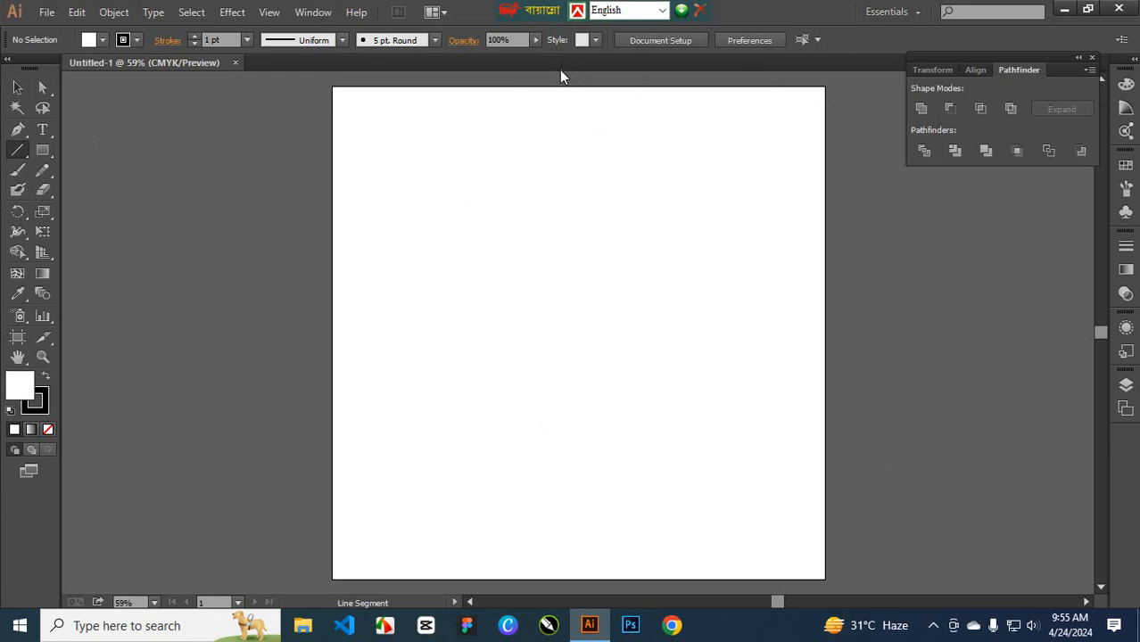
left_click_drag(562, 73, 562, 393)
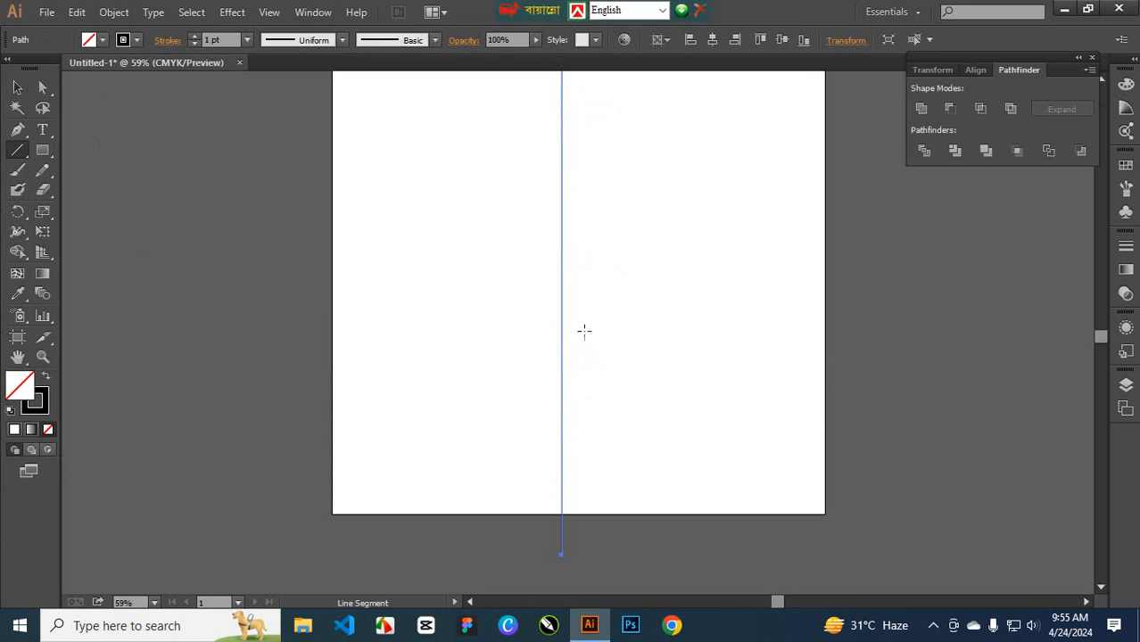
left_click(18, 89)
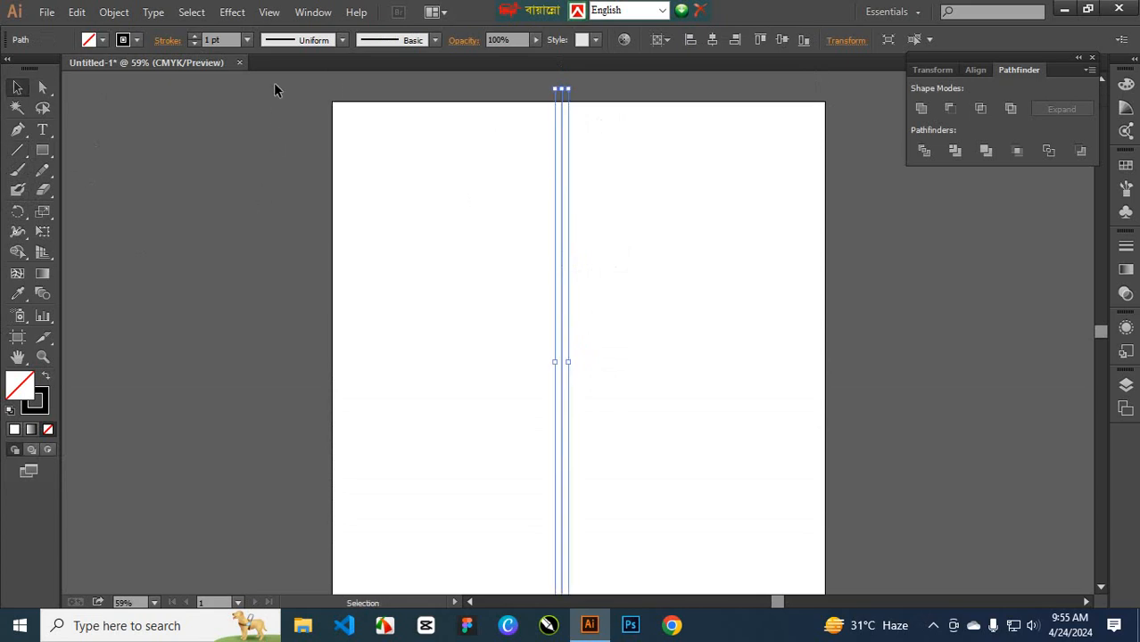
left_click(711, 41)
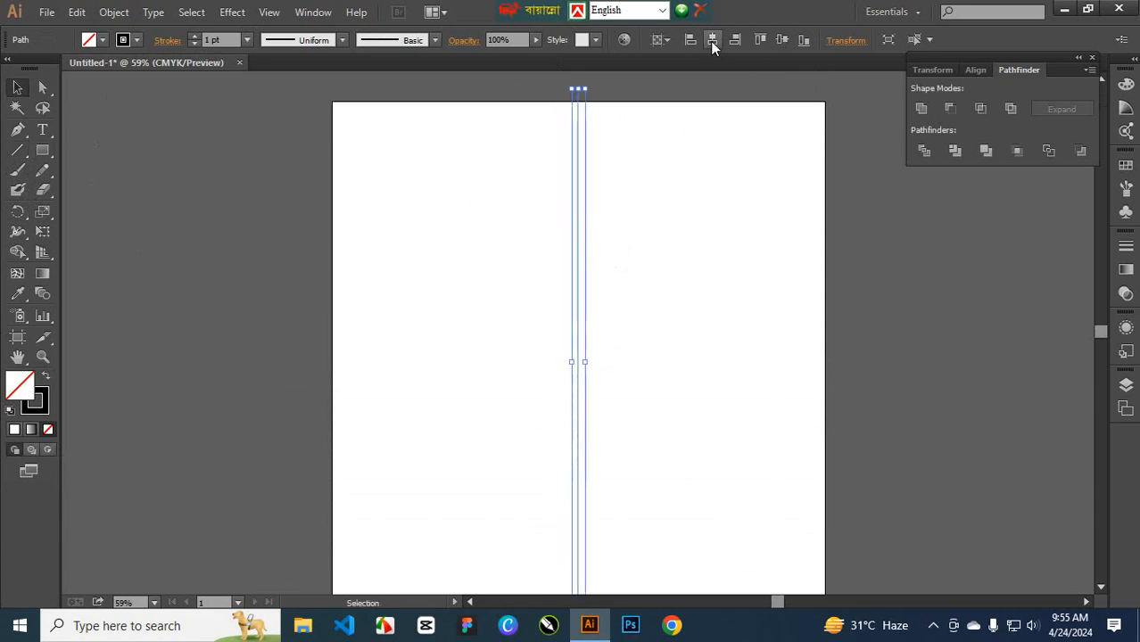
left_click(779, 42)
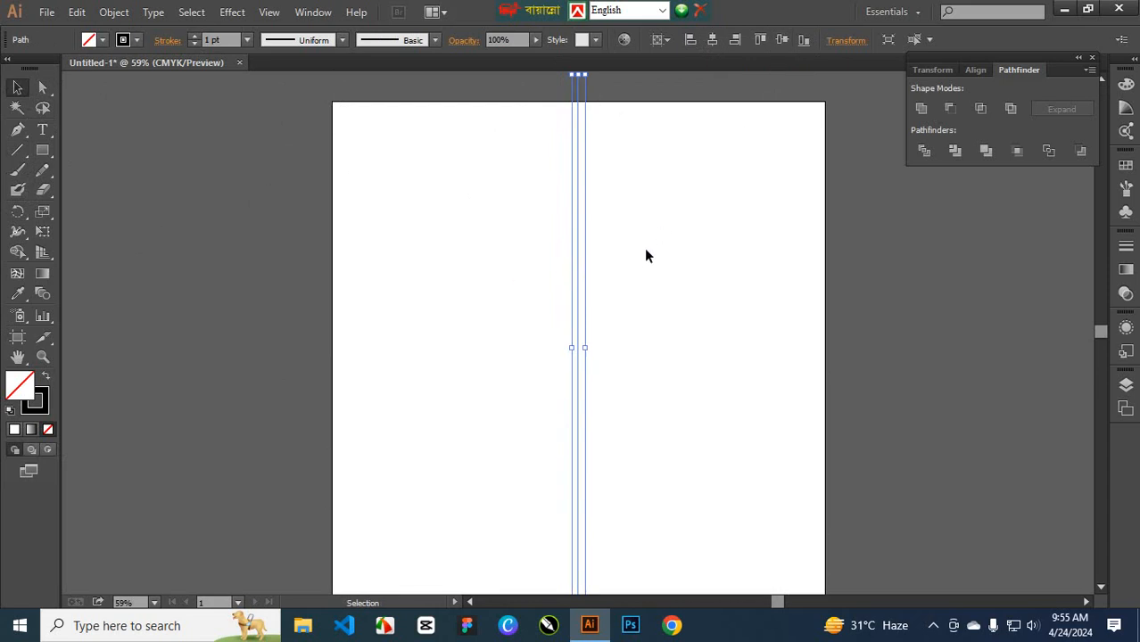
Apply a Transform effect to the vertical line with a 15° rotation angle and 11 copies
left_click(234, 12)
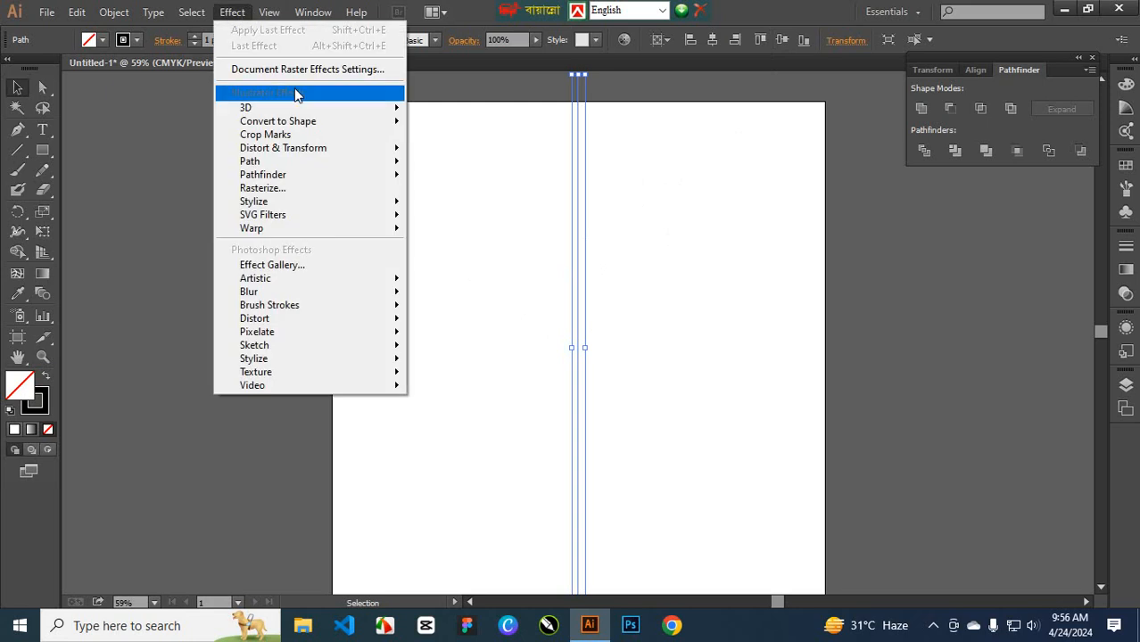
mouse_move(349, 154)
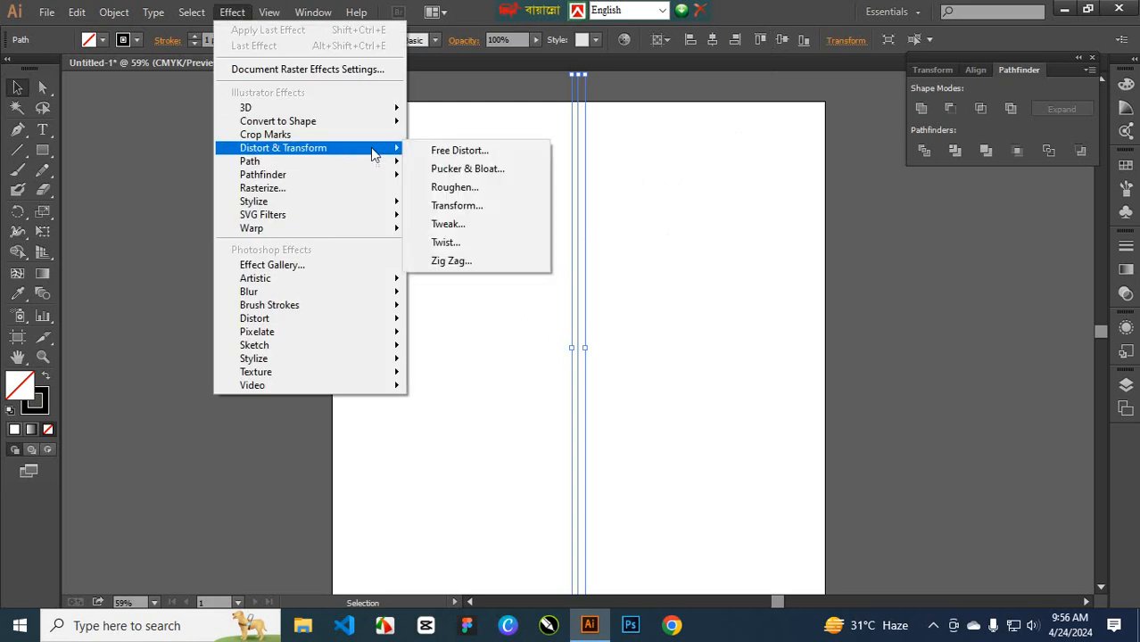
left_click(491, 205)
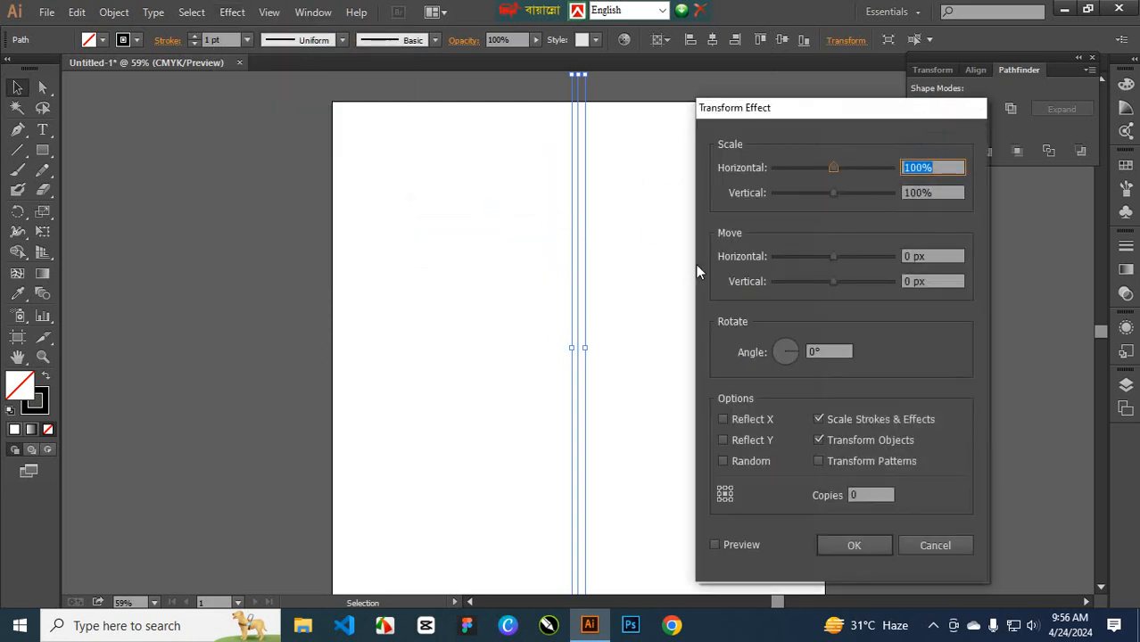
left_click_drag(840, 111, 916, 91)
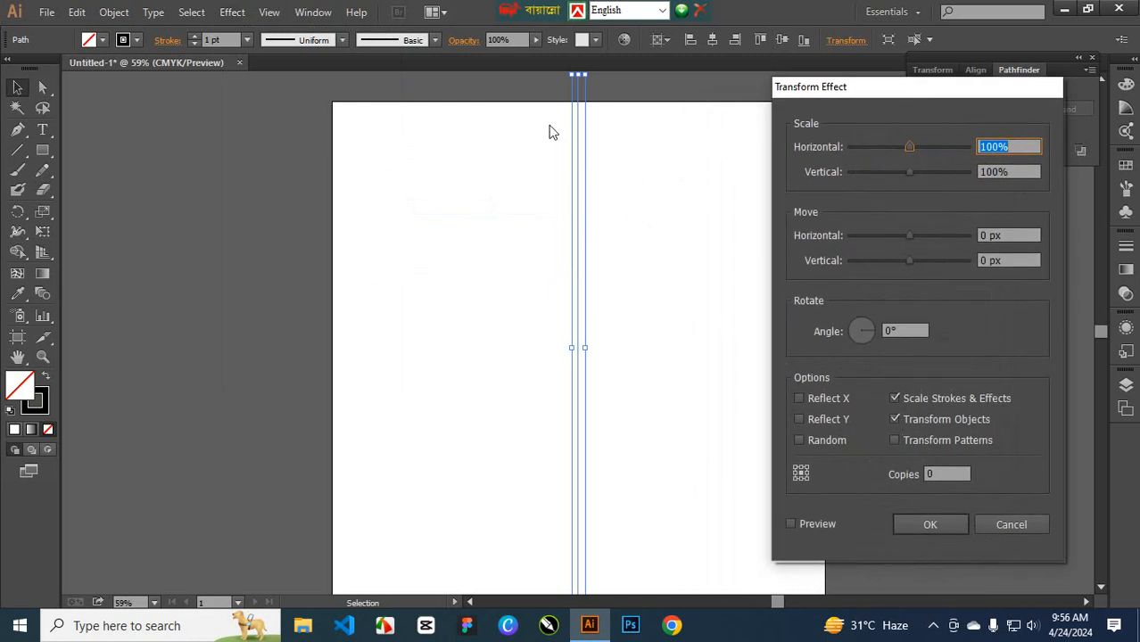
left_click(959, 476)
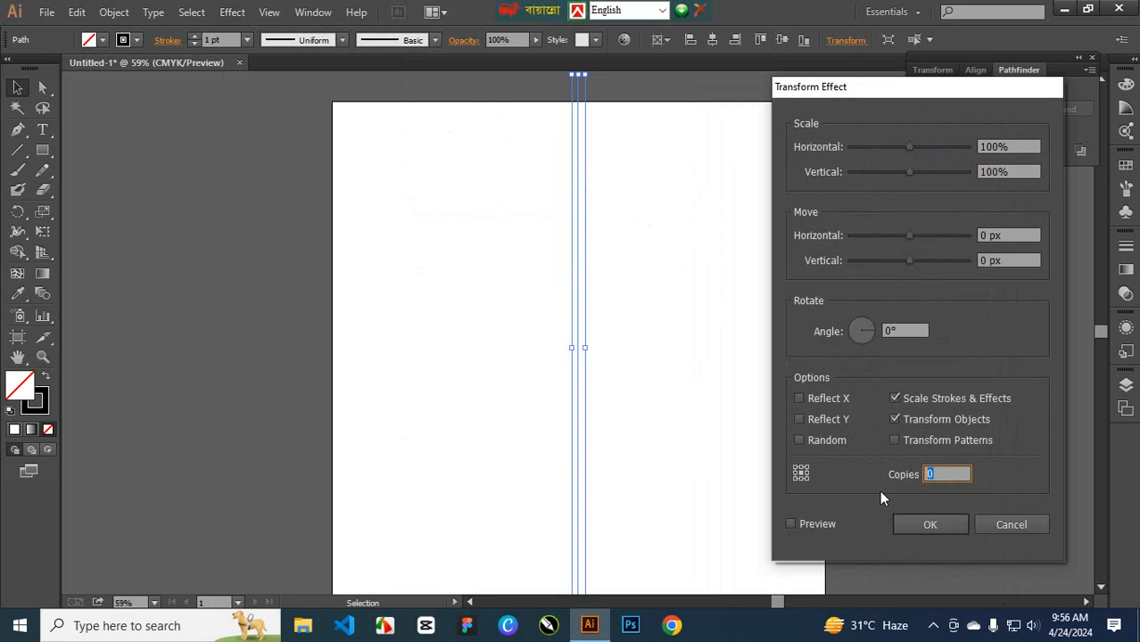
type("11")
left_click(792, 524)
left_click(888, 330)
type("15")
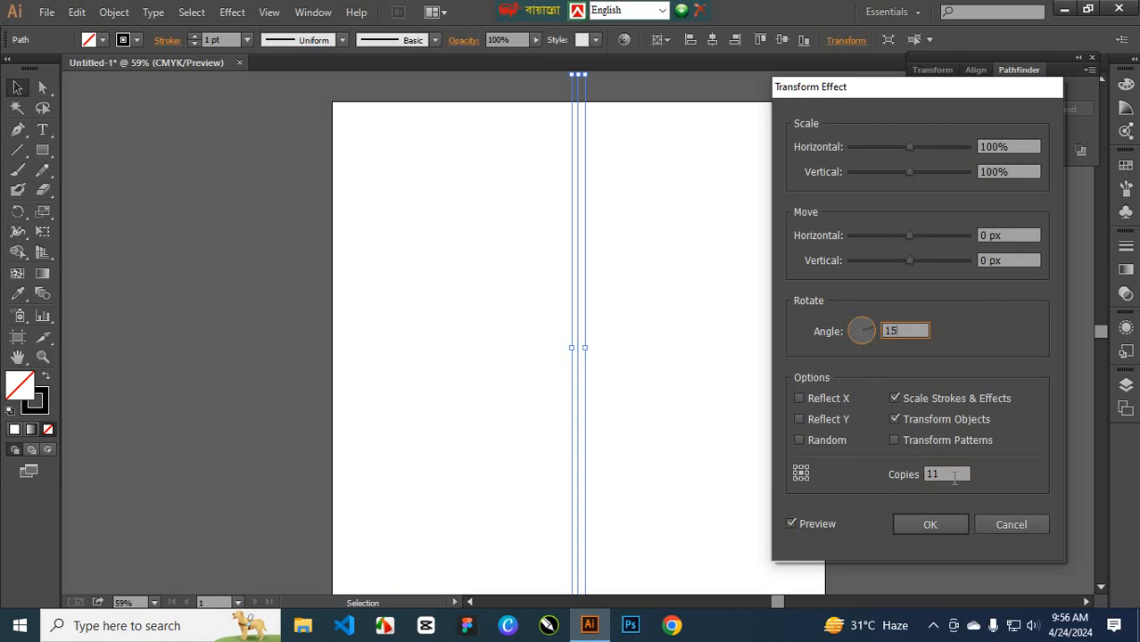
left_click(953, 475)
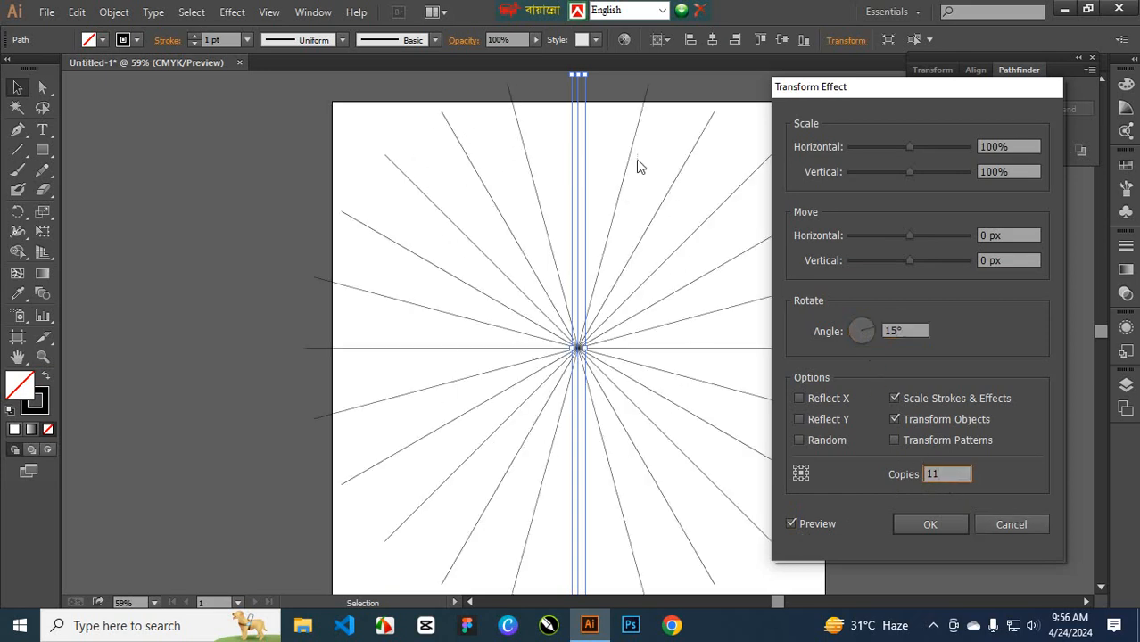
left_click(928, 526)
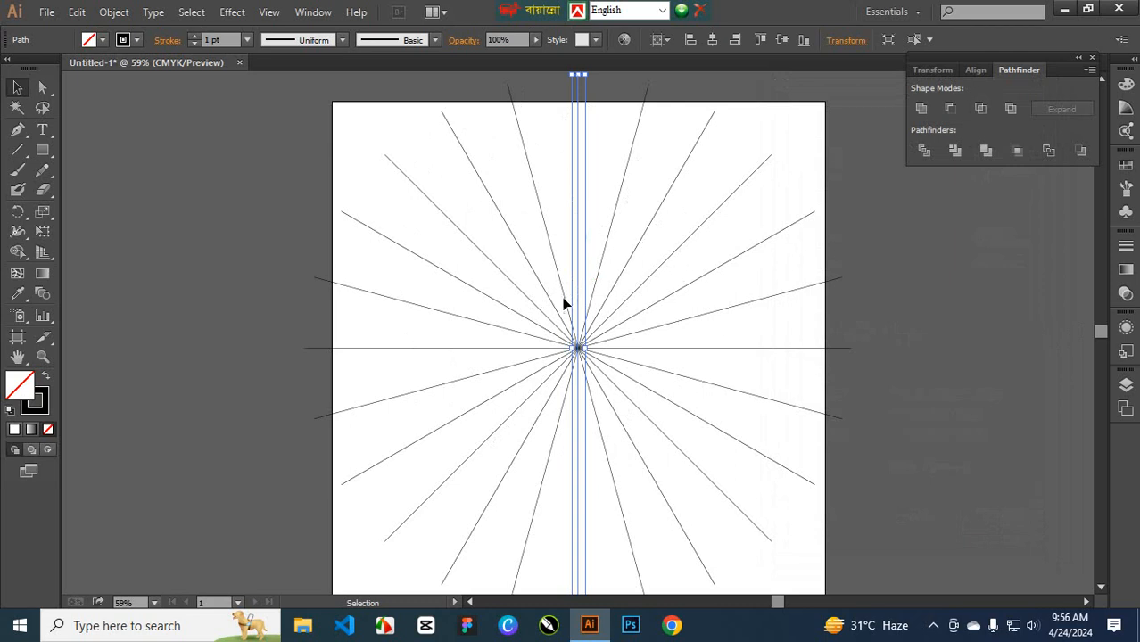
Lock the layer holding the radial lines and add a new layer above it
left_click(306, 13)
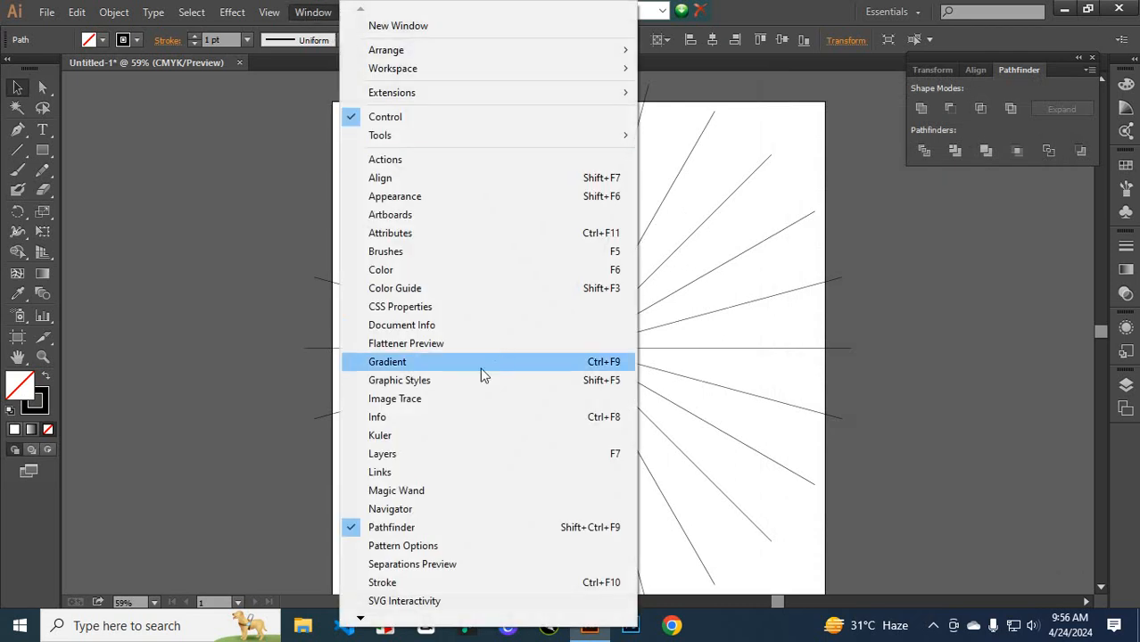
left_click(486, 453)
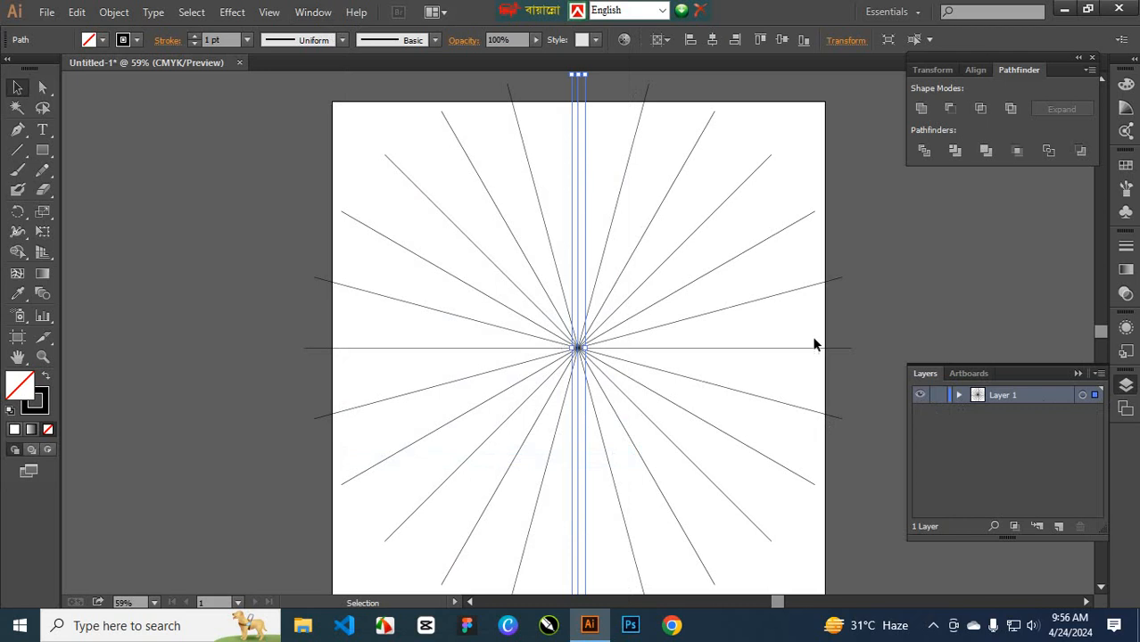
left_click(937, 398)
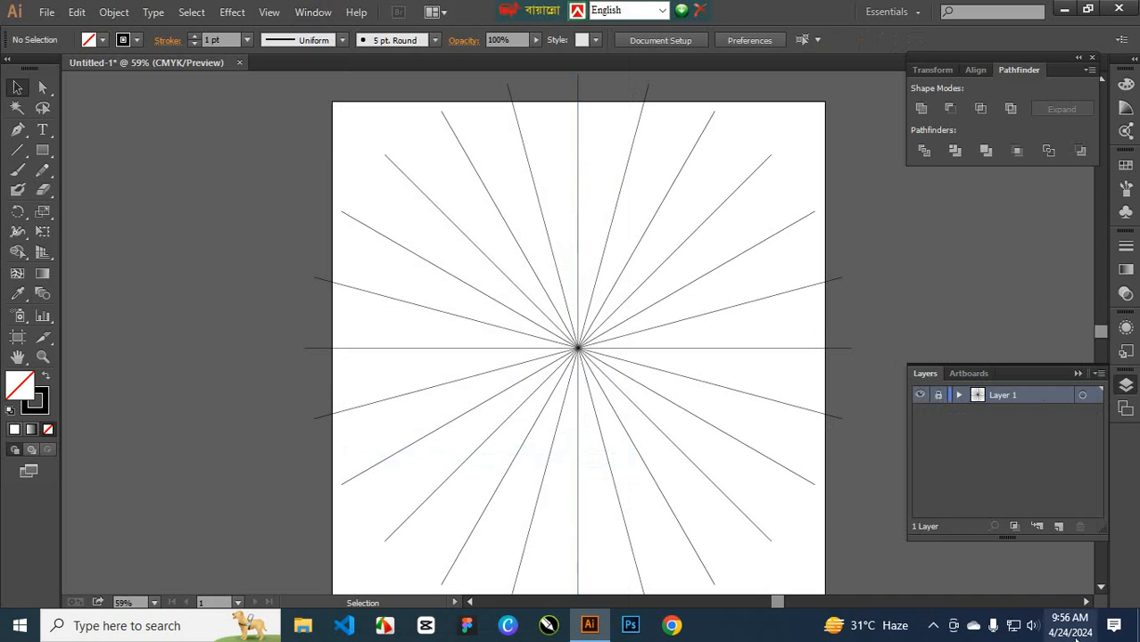
left_click(1058, 528)
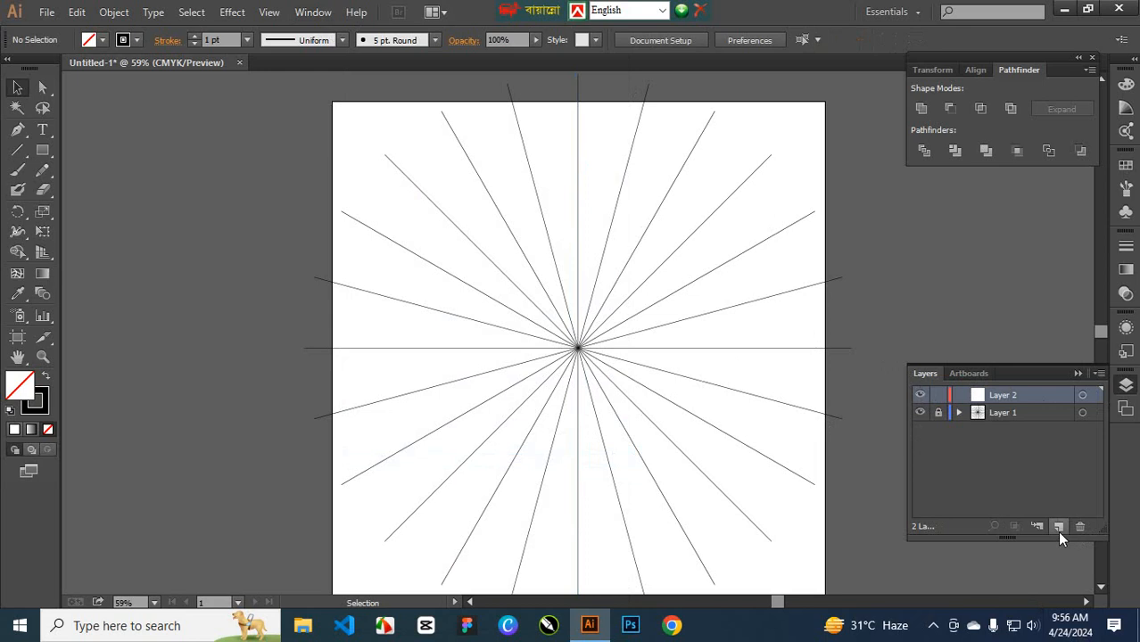
On the new layer, draw a vertical line and a horizontal line about 1129 px long through the radial centre, and align their horizontal centres
left_click(17, 150)
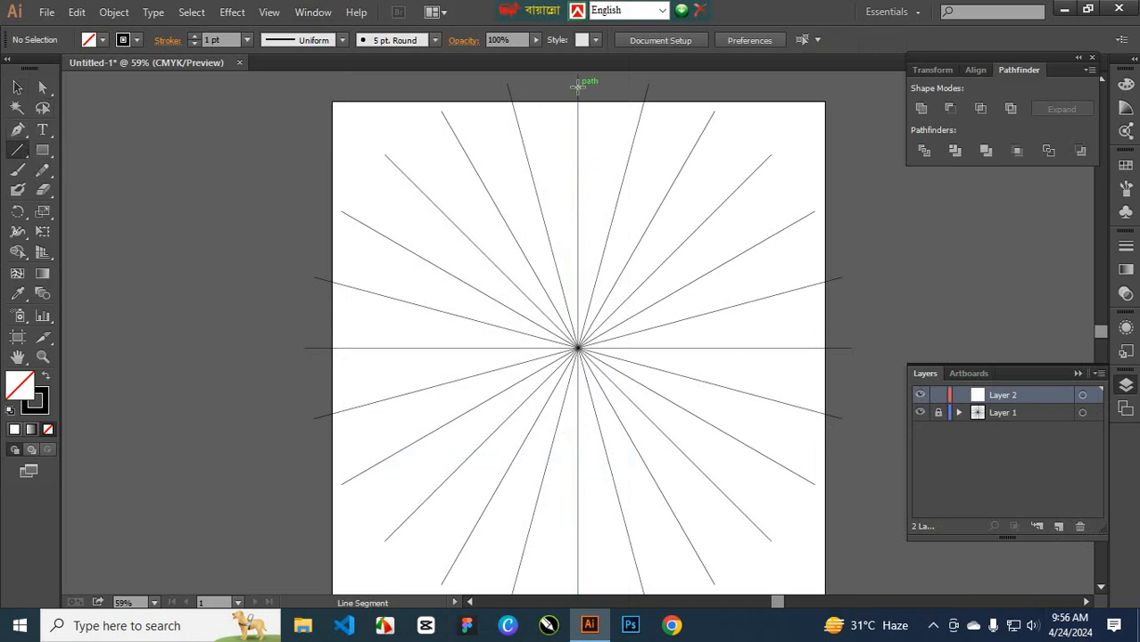
left_click_drag(578, 86, 577, 448)
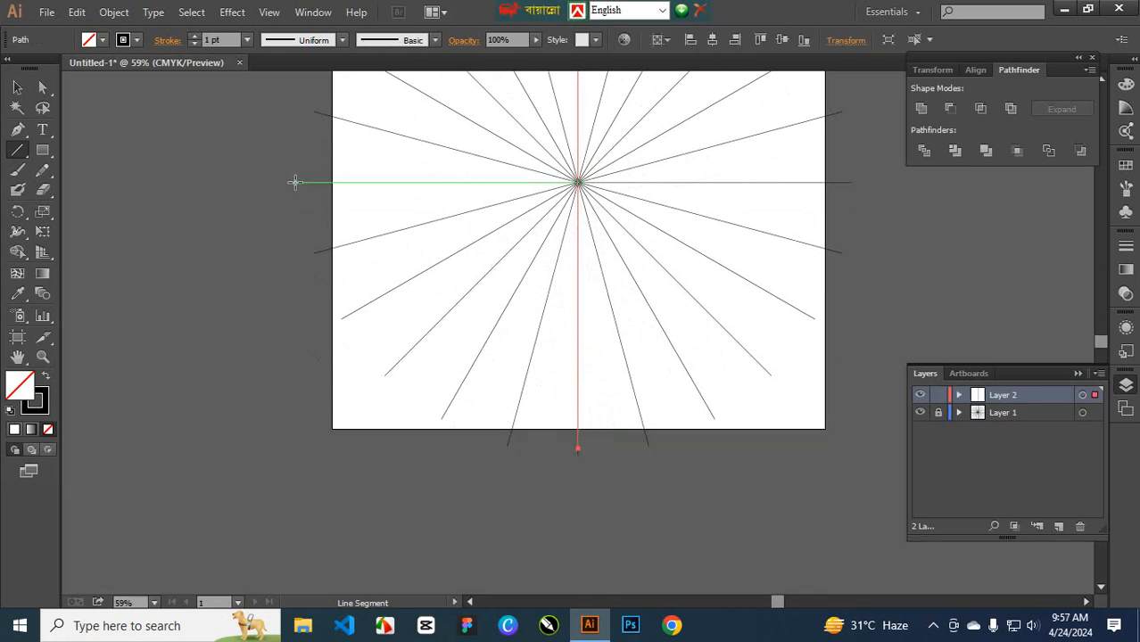
left_click_drag(295, 182, 852, 184)
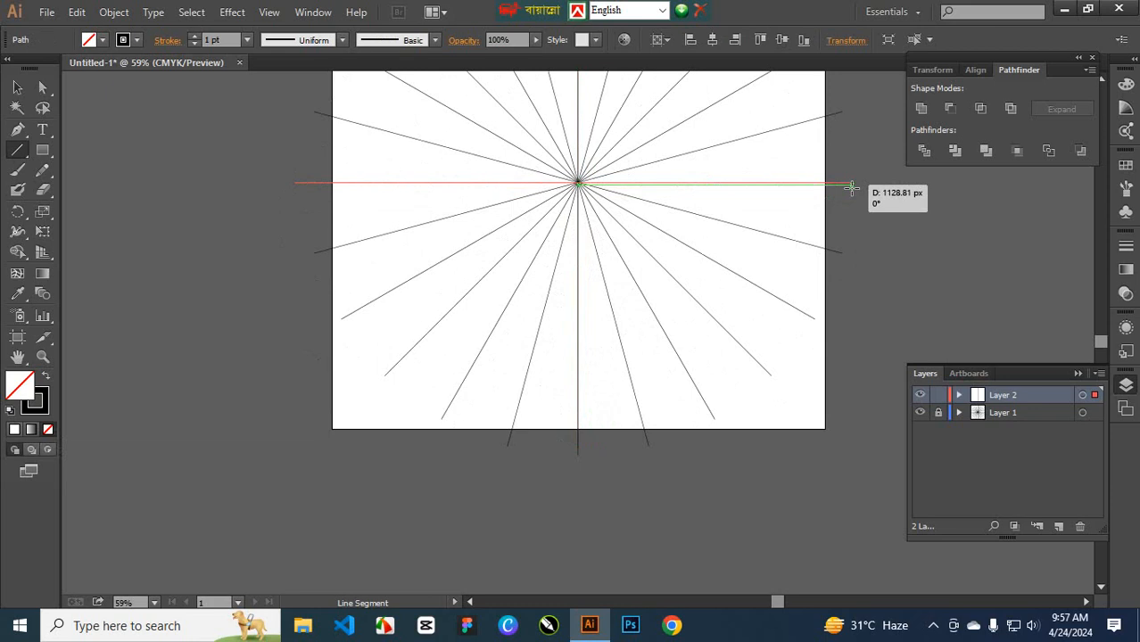
left_click_drag(852, 184, 852, 184)
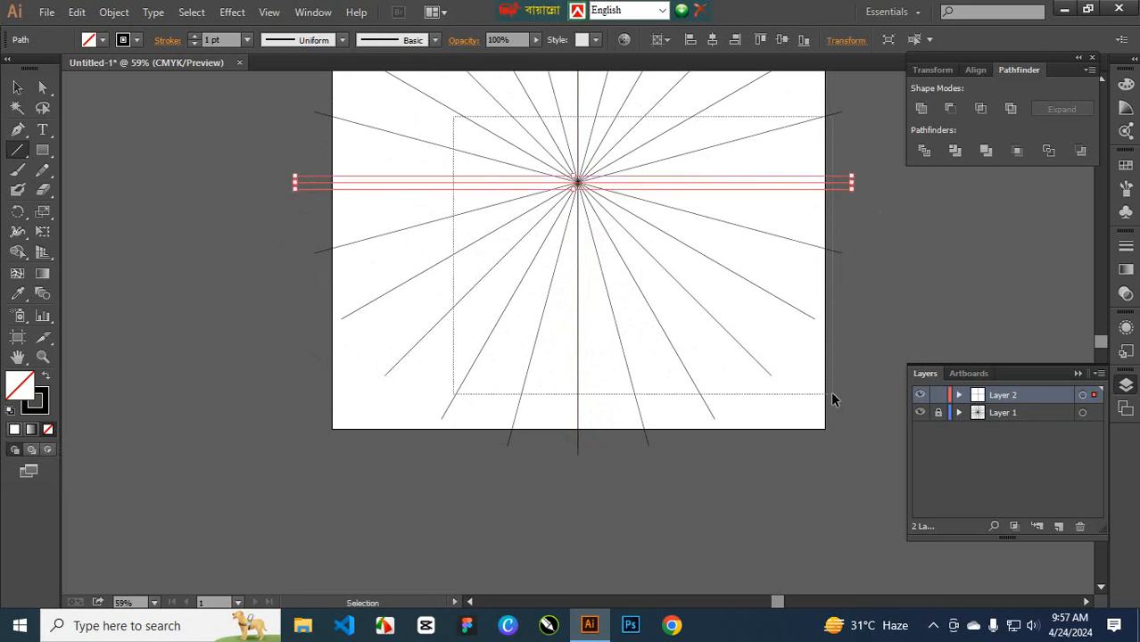
key("ctrl+a")
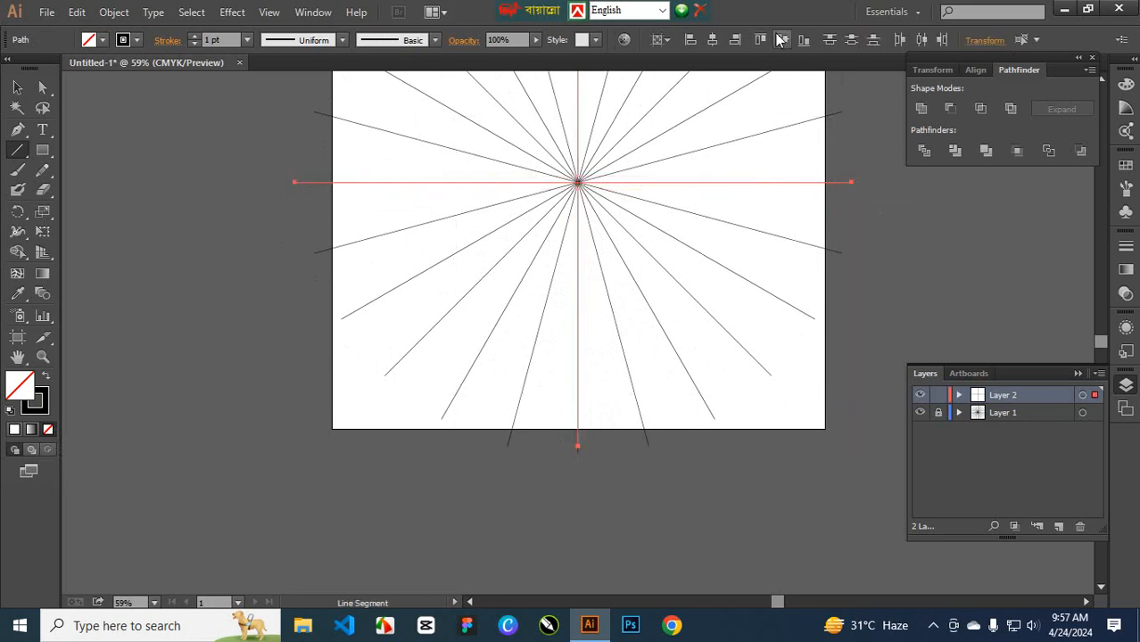
left_click(713, 39)
scroll(574, 195, "up", 3)
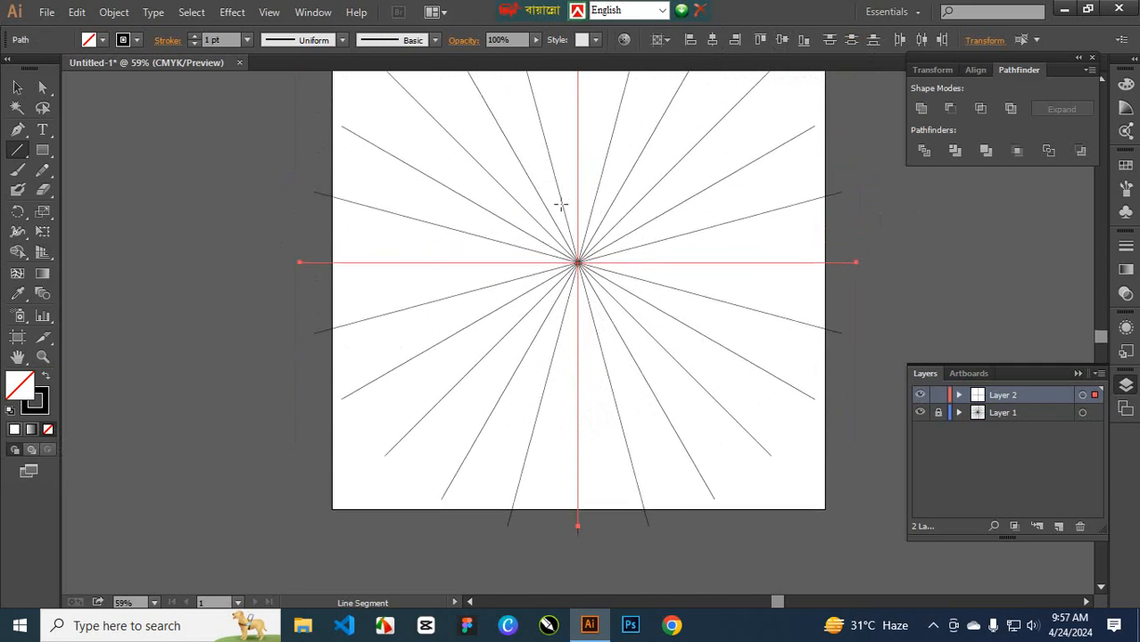
scroll(397, 245, "up", 2)
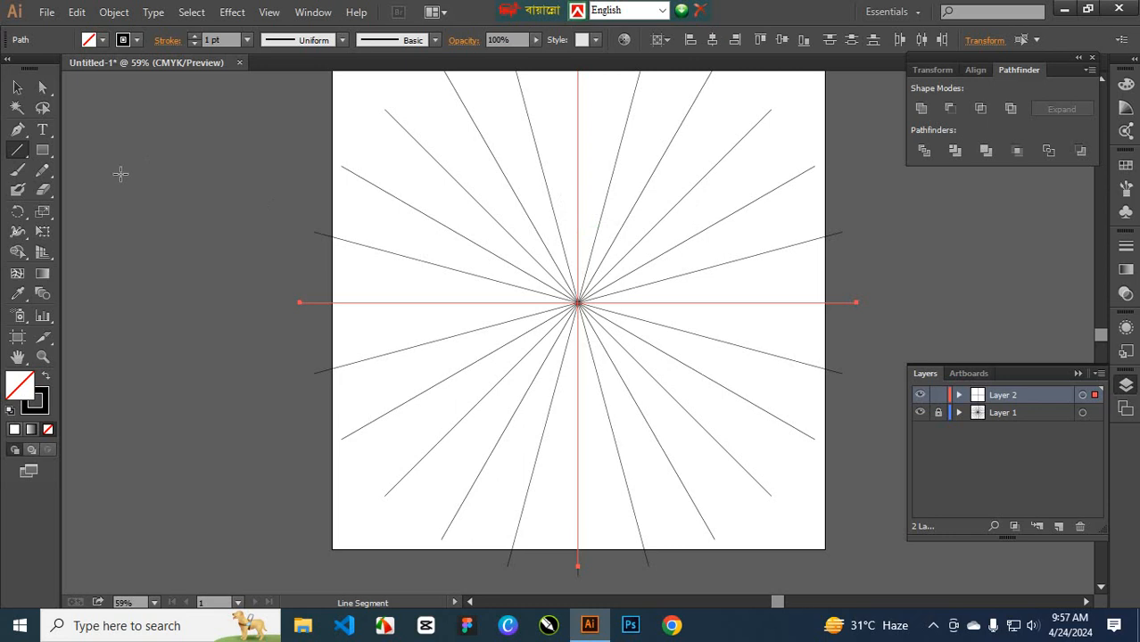
left_click(889, 261, "ctrl")
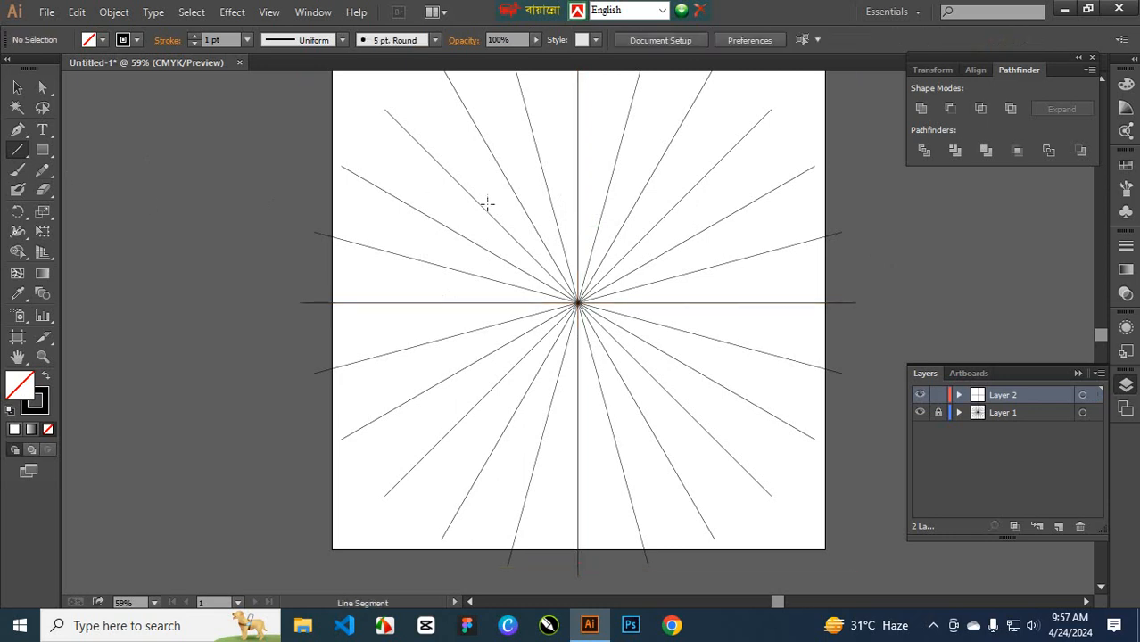
Select the new layer's two crossing lines, set their stroke colour to pink, and deselect them
left_click_drag(490, 172, 646, 372)
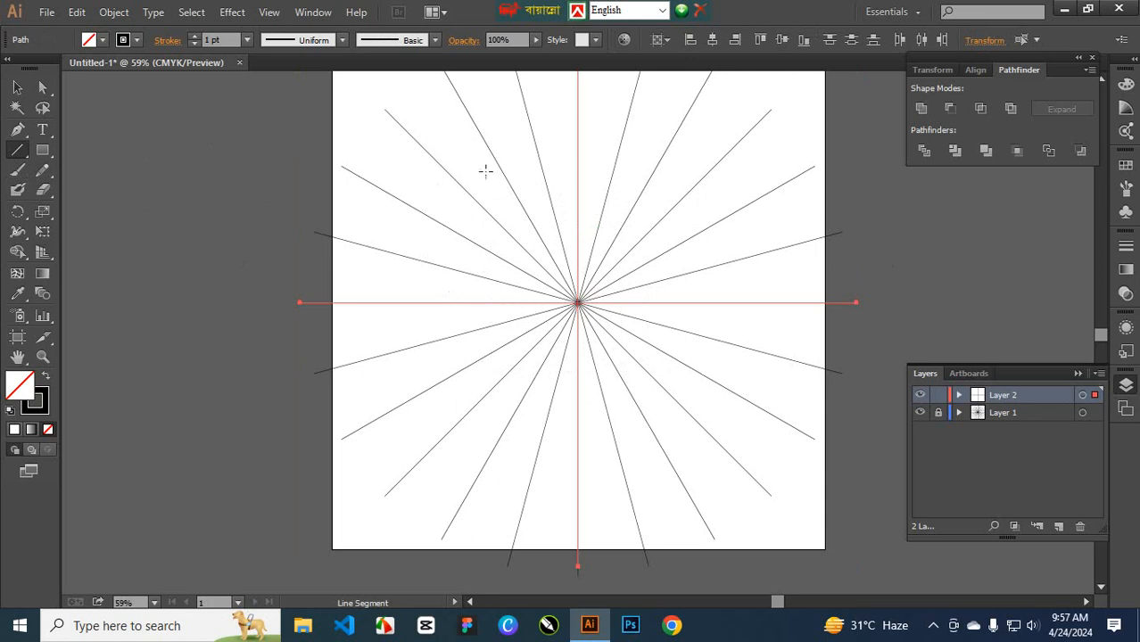
left_click(123, 39)
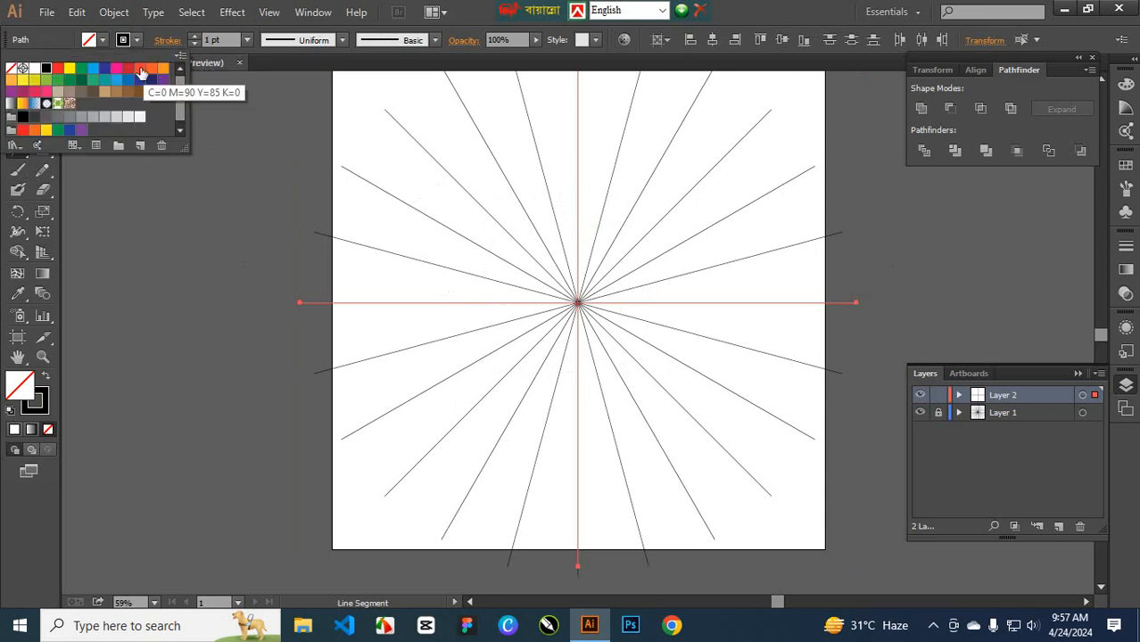
left_click(115, 69)
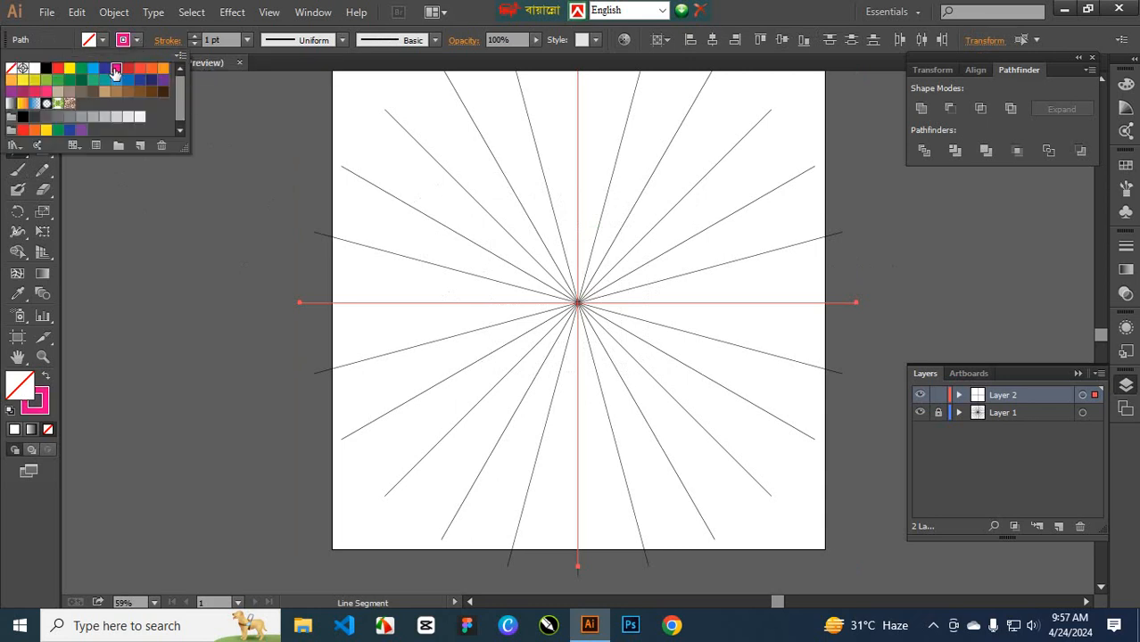
left_click(889, 250, "ctrl")
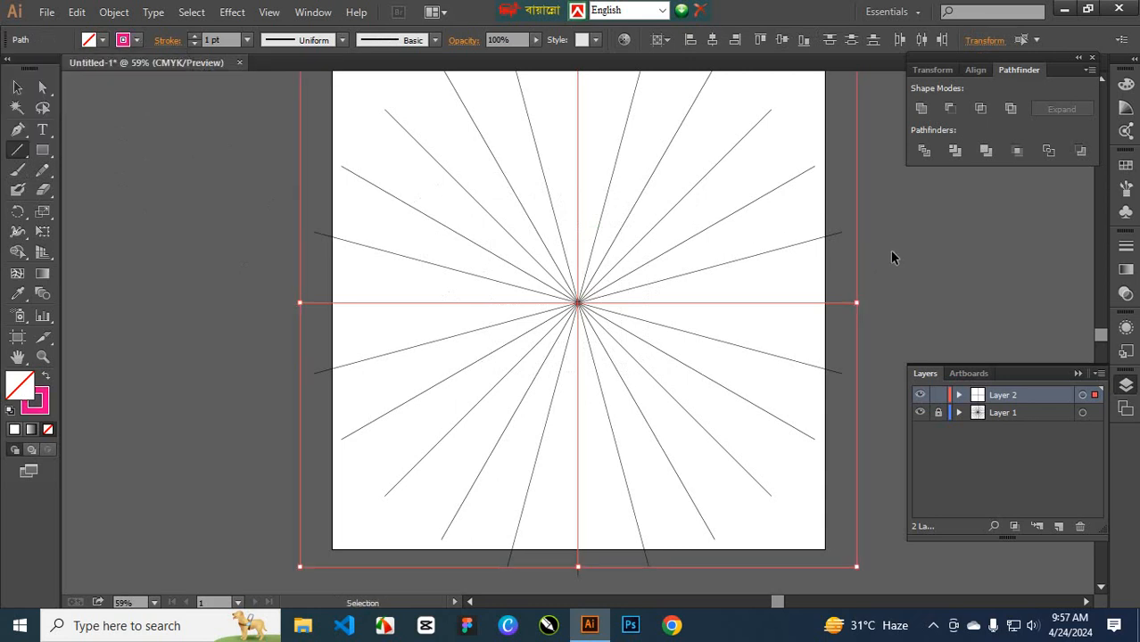
left_click(889, 250, "ctrl")
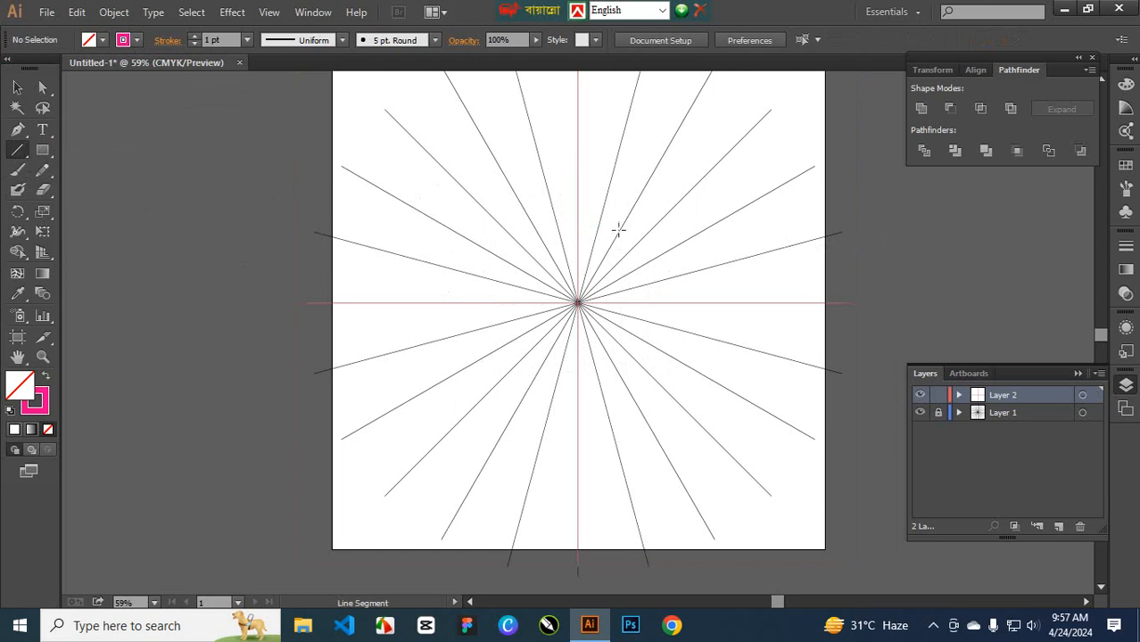
Try a short diagonal line just above the radial centre and undo it
left_click_drag(572, 211, 596, 248)
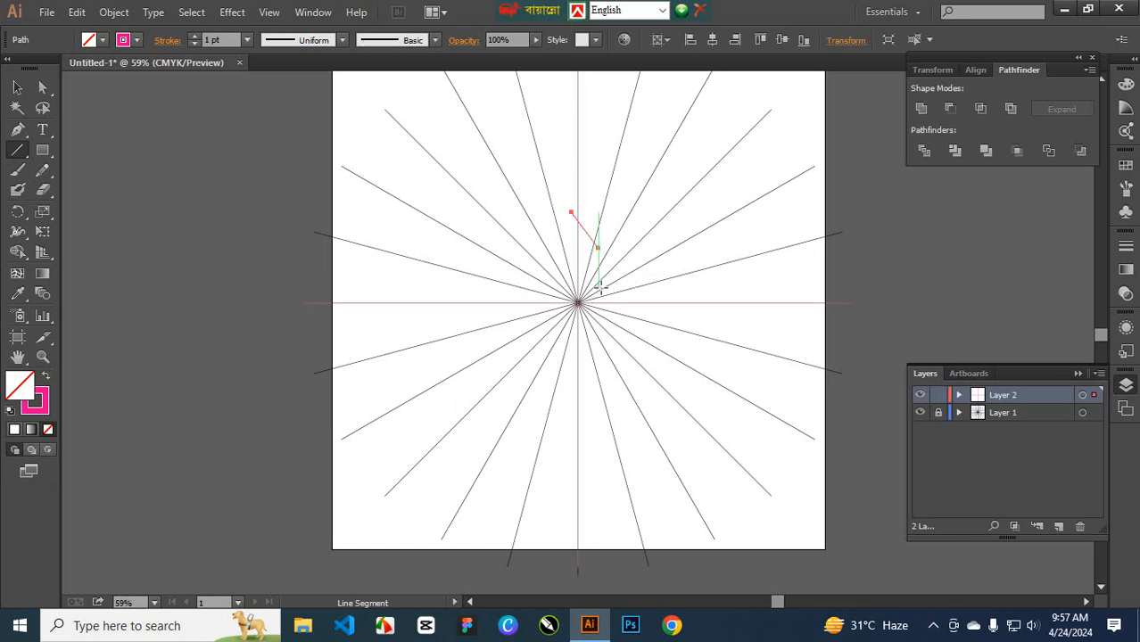
key("ctrl+z")
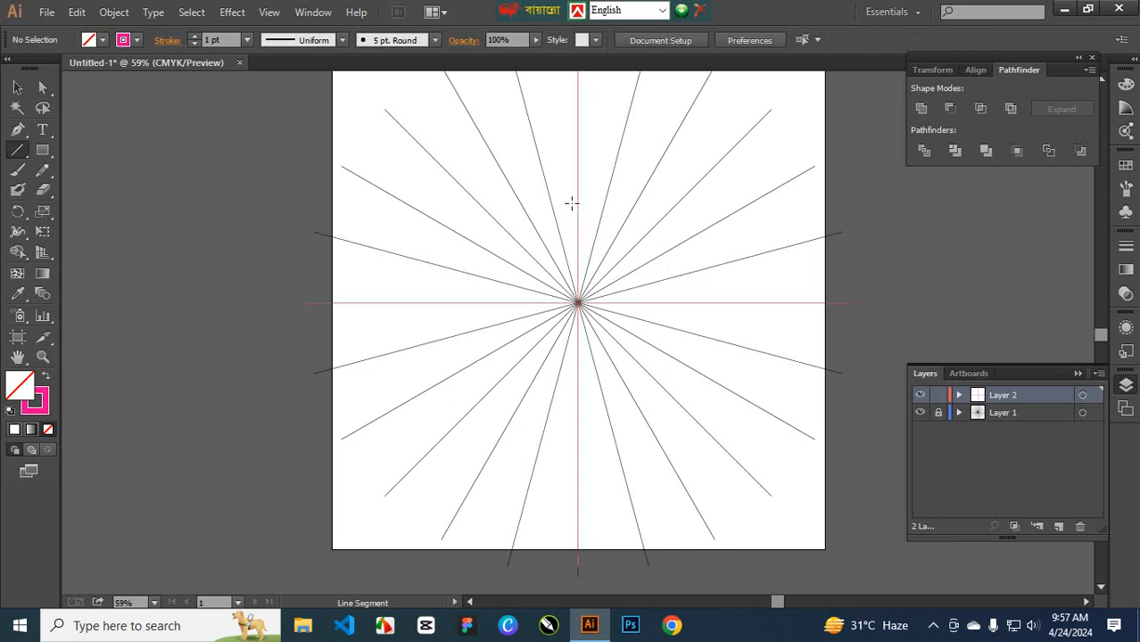
Draw a short diagonal line across the vertical pink axis above the radial centre and select it together with both axes
left_click_drag(571, 204, 599, 248)
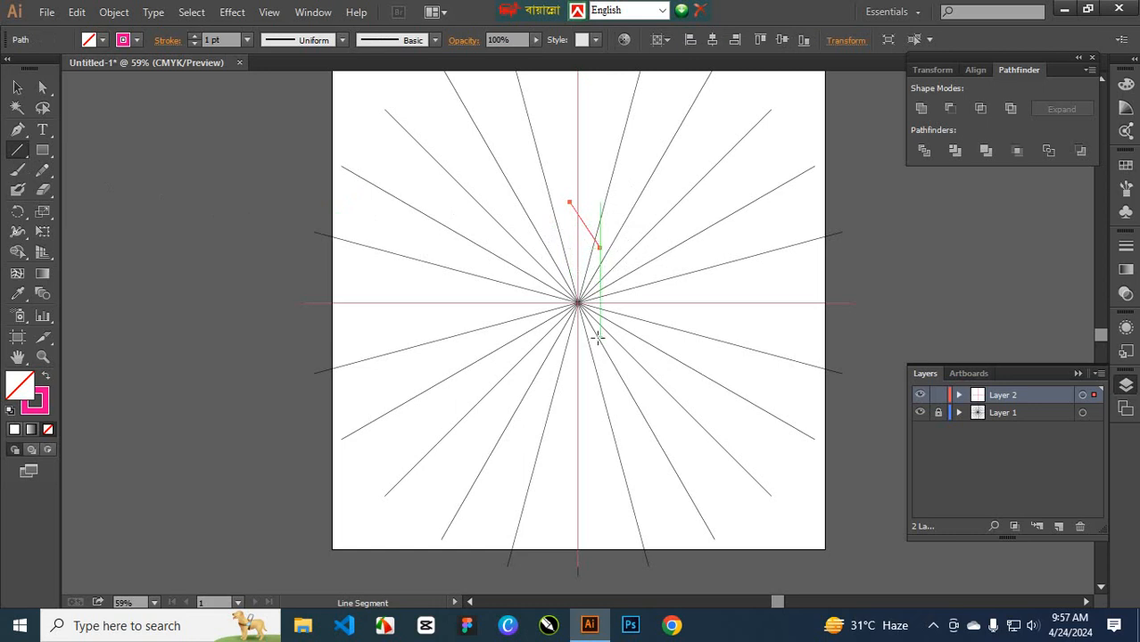
key("v")
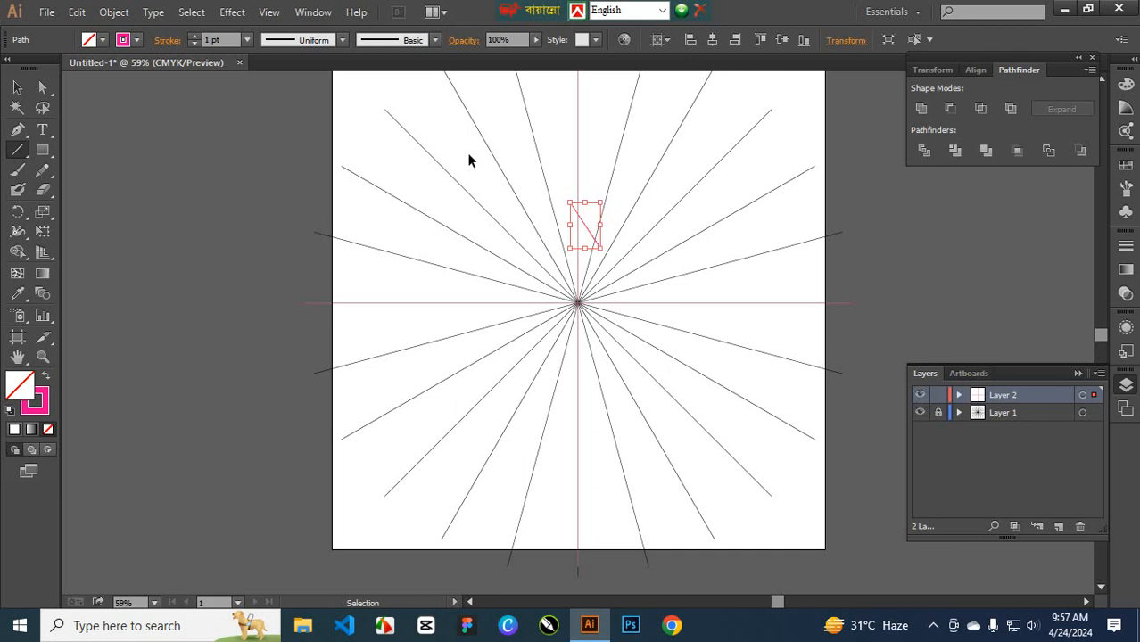
left_click_drag(470, 160, 660, 376)
key("backslash")
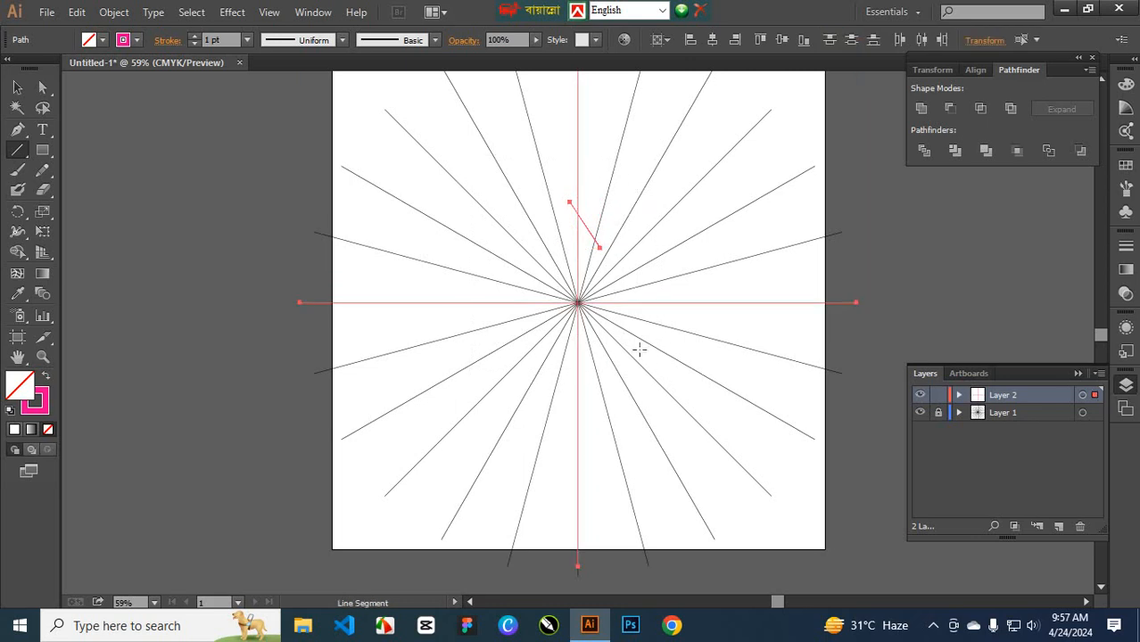
Target Layer 2 and apply a Transform effect with Reflect X and 1 copy
left_click(1082, 395)
left_click(232, 11)
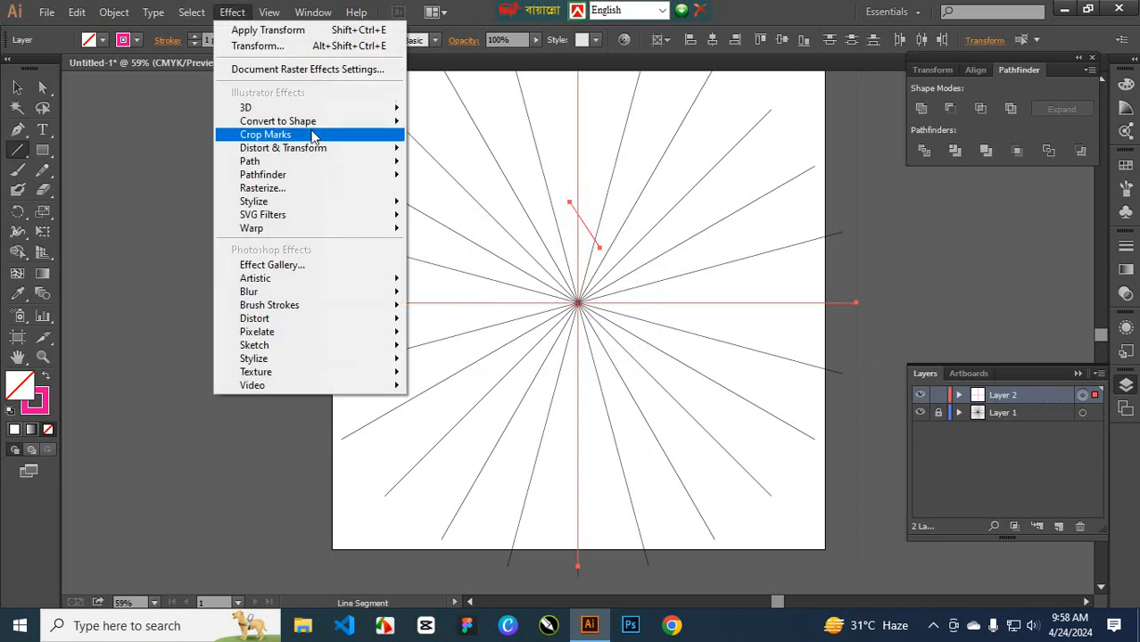
mouse_move(339, 158)
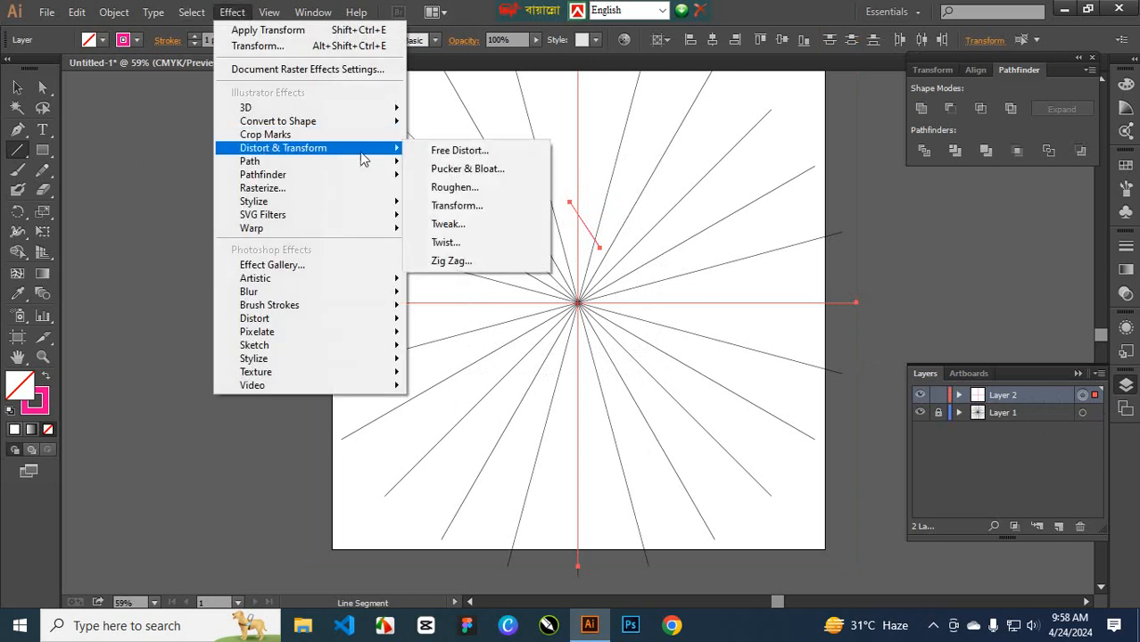
left_click(456, 205)
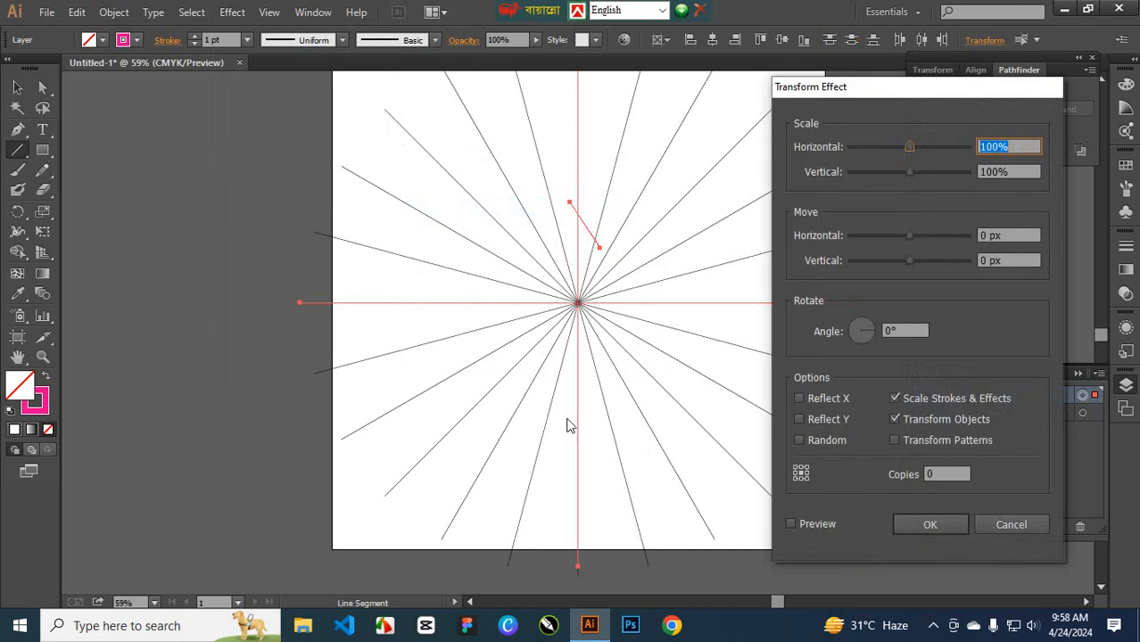
left_click(941, 475)
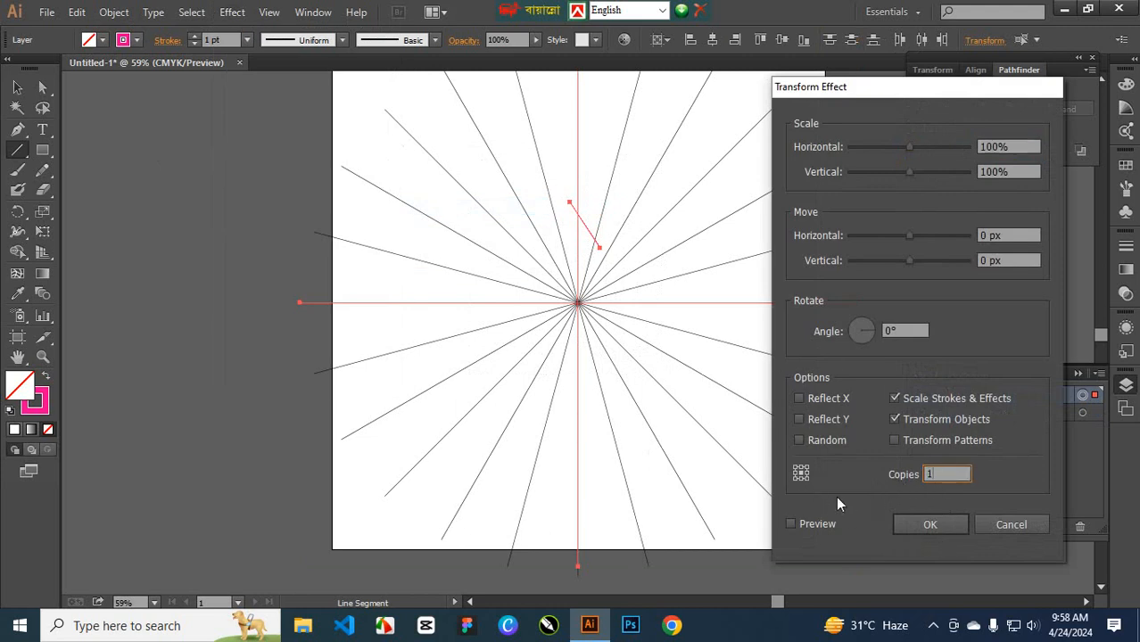
left_click(791, 524)
left_click(802, 400)
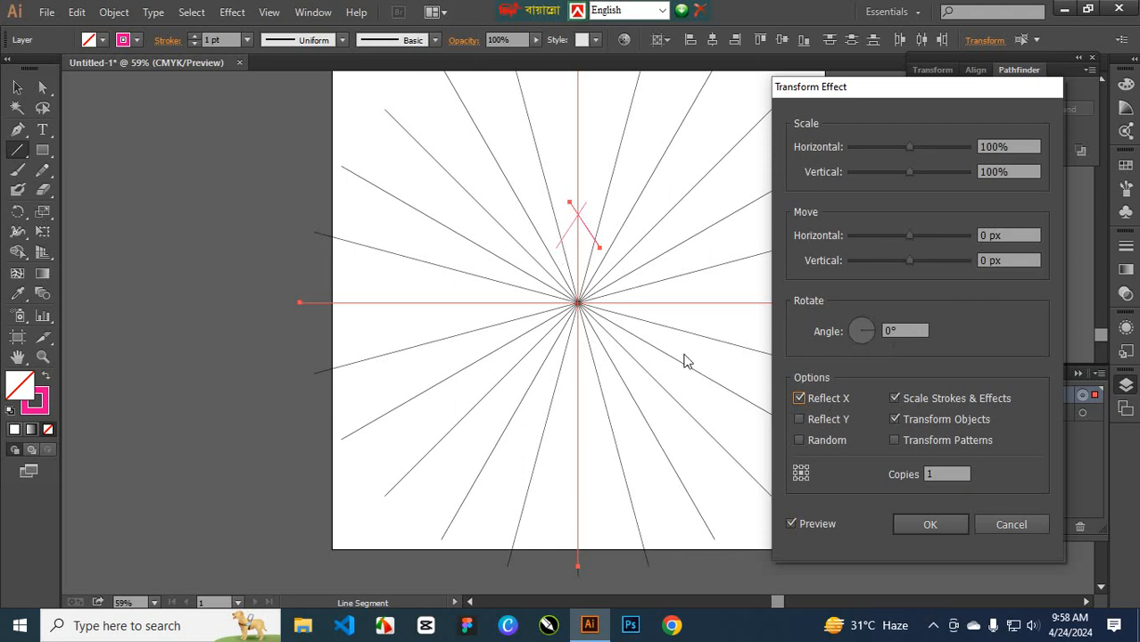
left_click(933, 525)
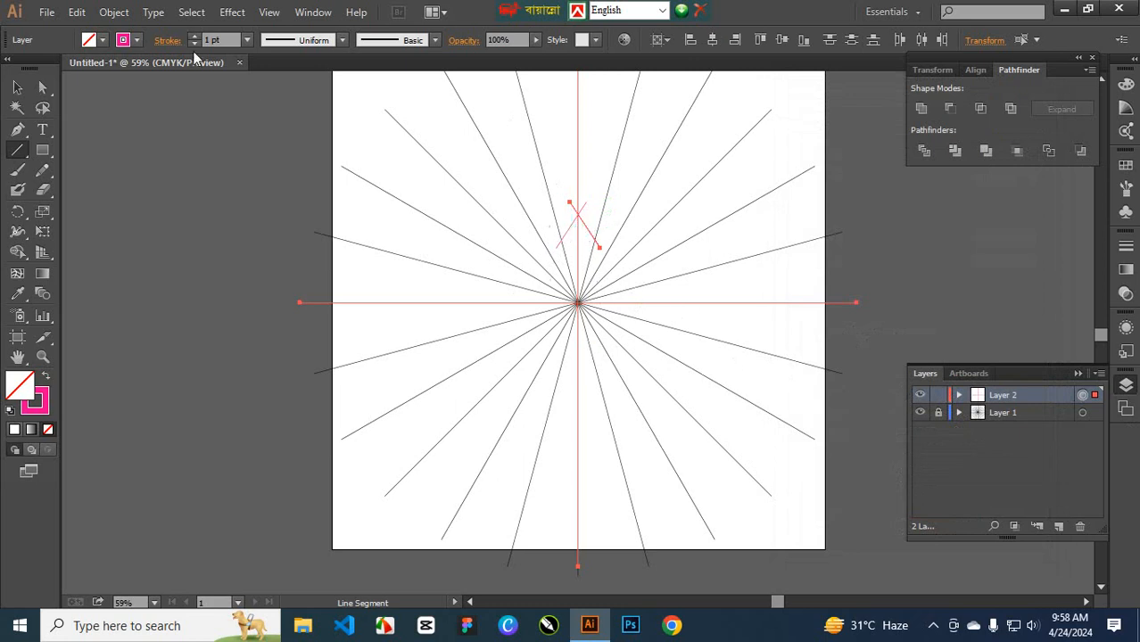
Apply a second, new Transform effect to Layer 2 with 11 copies rotated by 30°
left_click(233, 13)
mouse_move(319, 152)
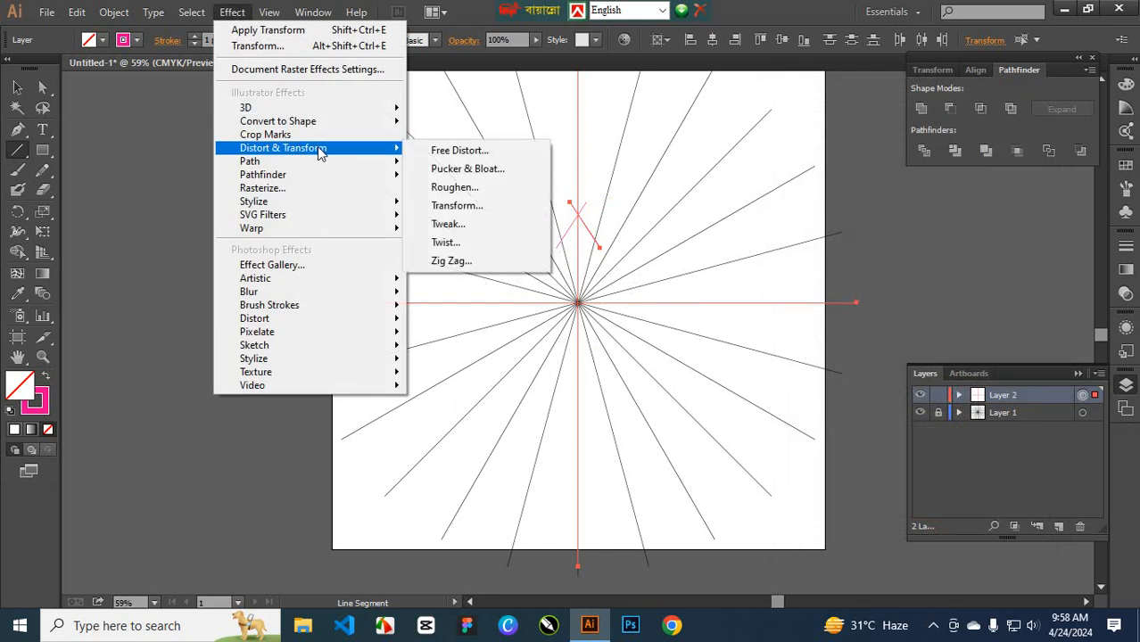
left_click(473, 205)
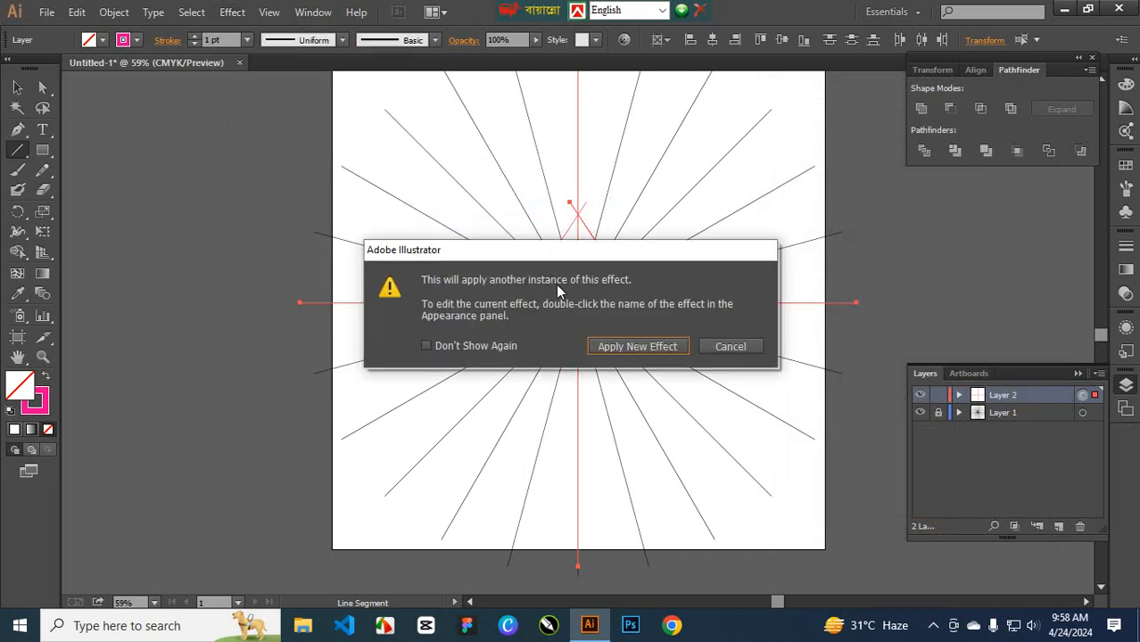
left_click(639, 347)
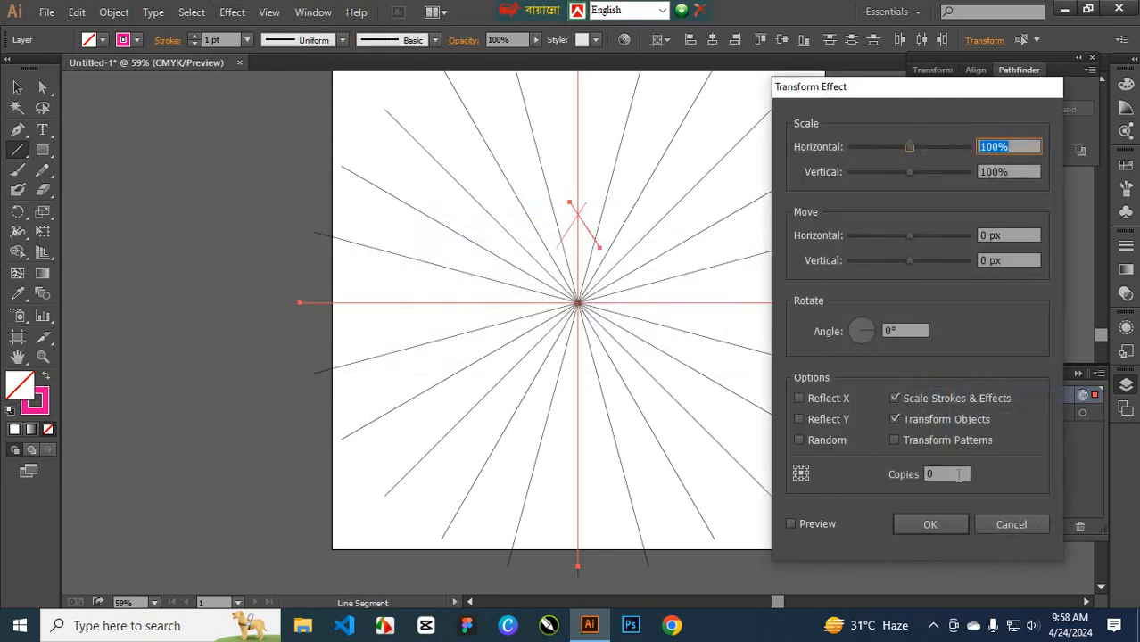
left_click(958, 475)
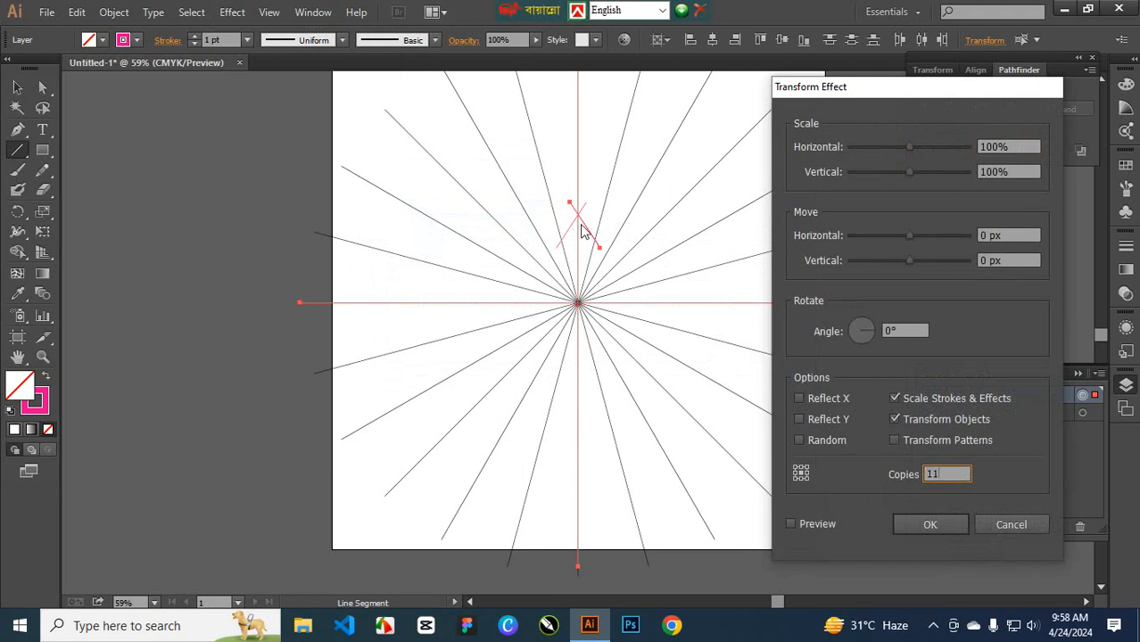
left_click(902, 332)
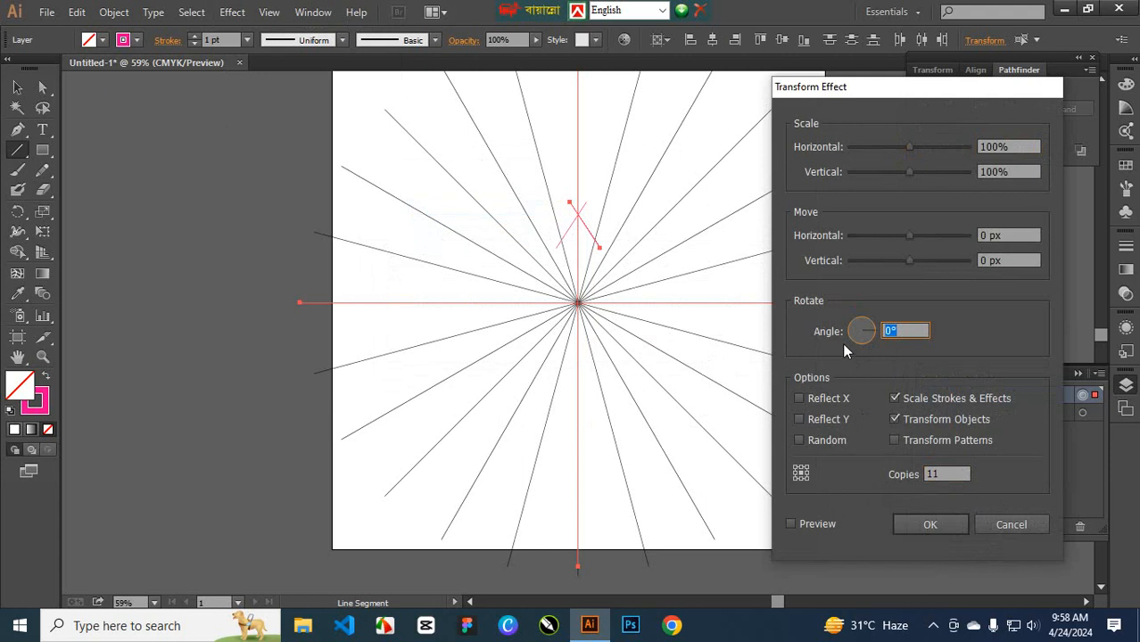
type("30")
left_click(797, 525)
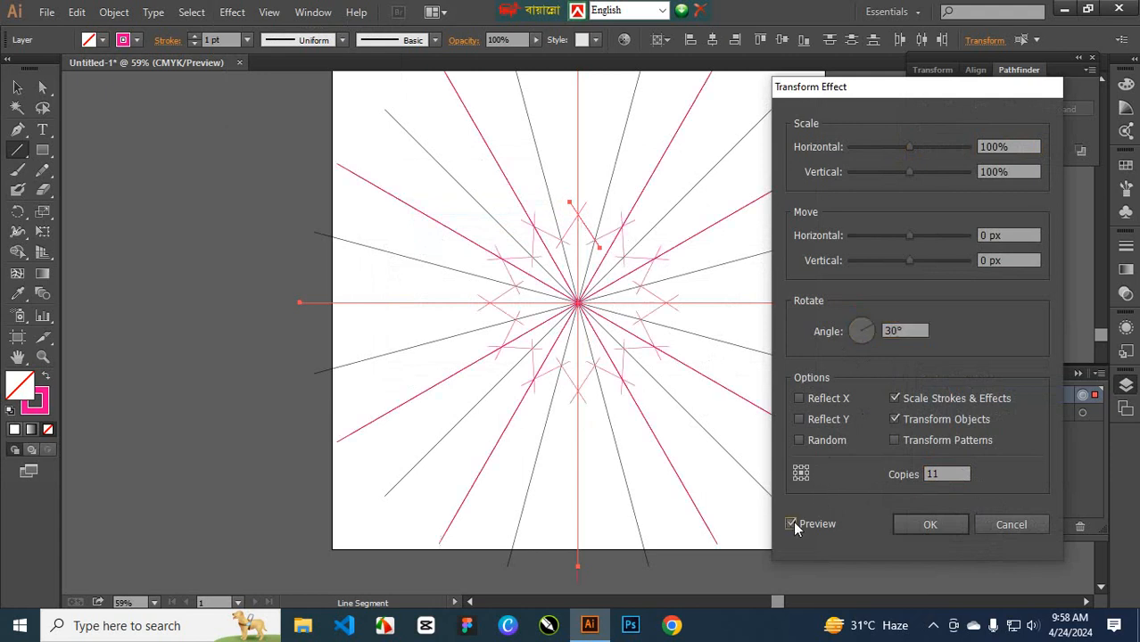
left_click(929, 527)
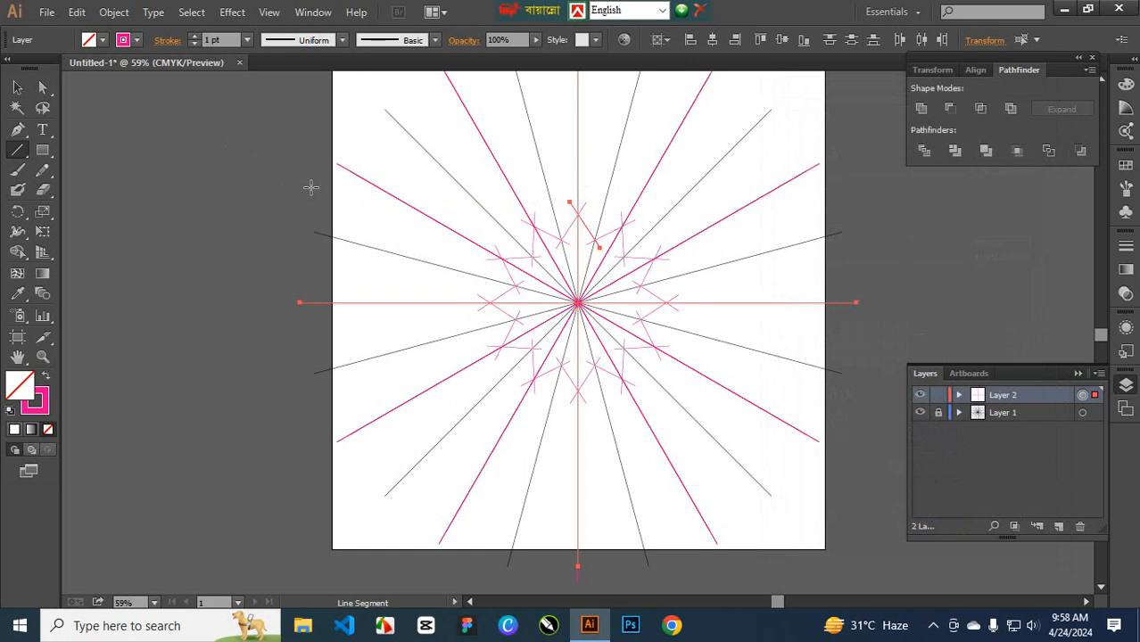
Draw a rectangle from the upper vertical axis to the right half of the horizontal axis and delete its lower-right anchor to form a triangle
scroll(259, 188, "up", 2)
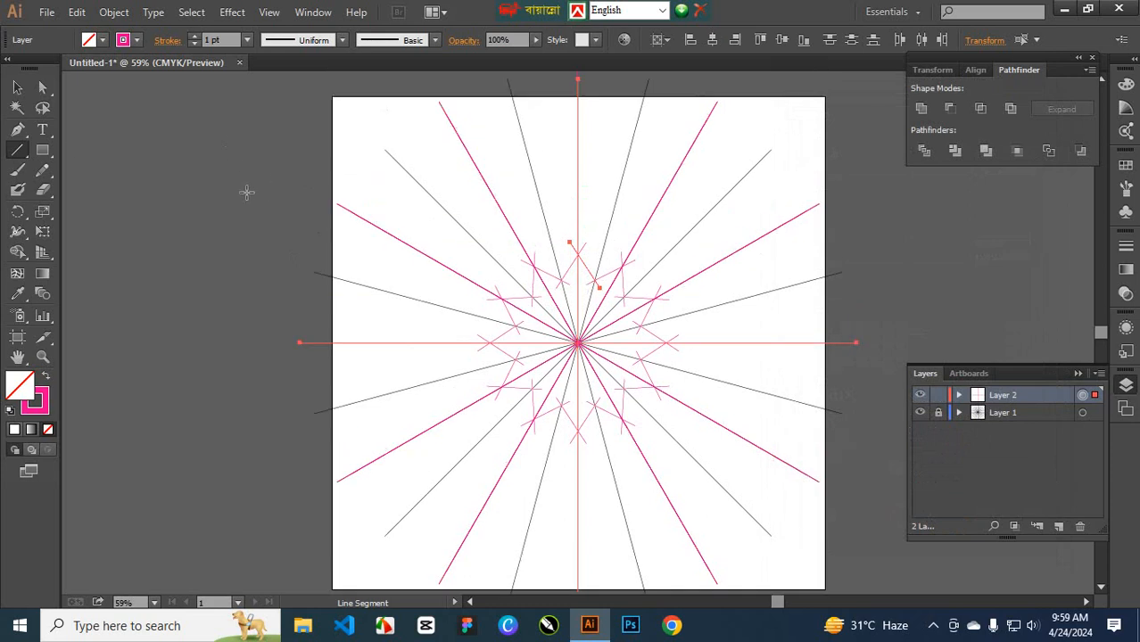
left_click(44, 152)
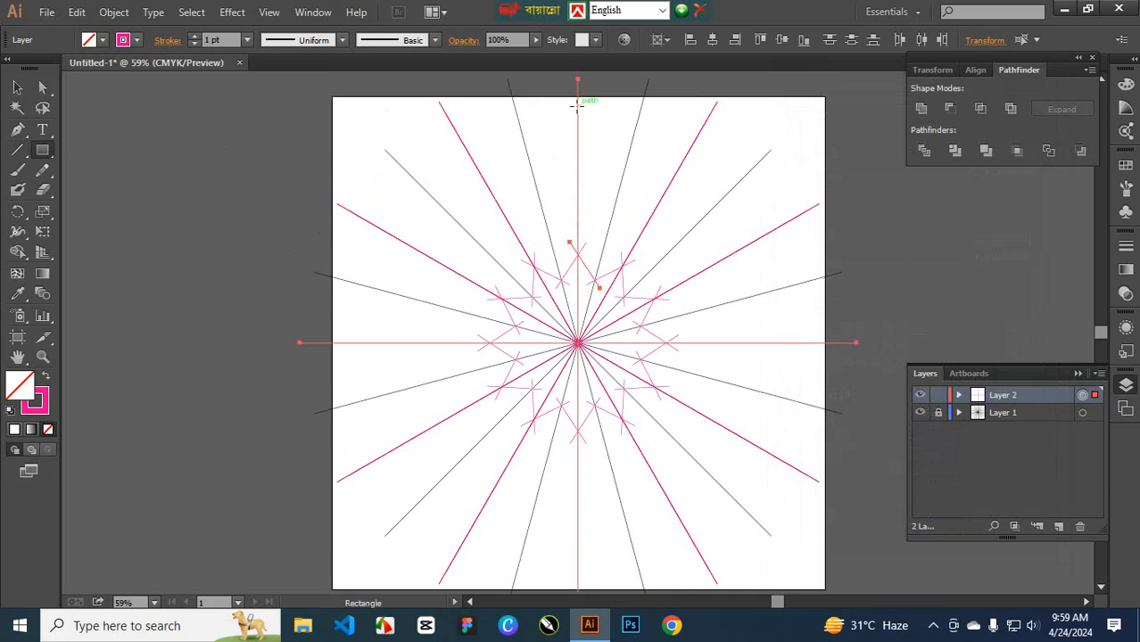
left_click_drag(578, 111, 801, 341)
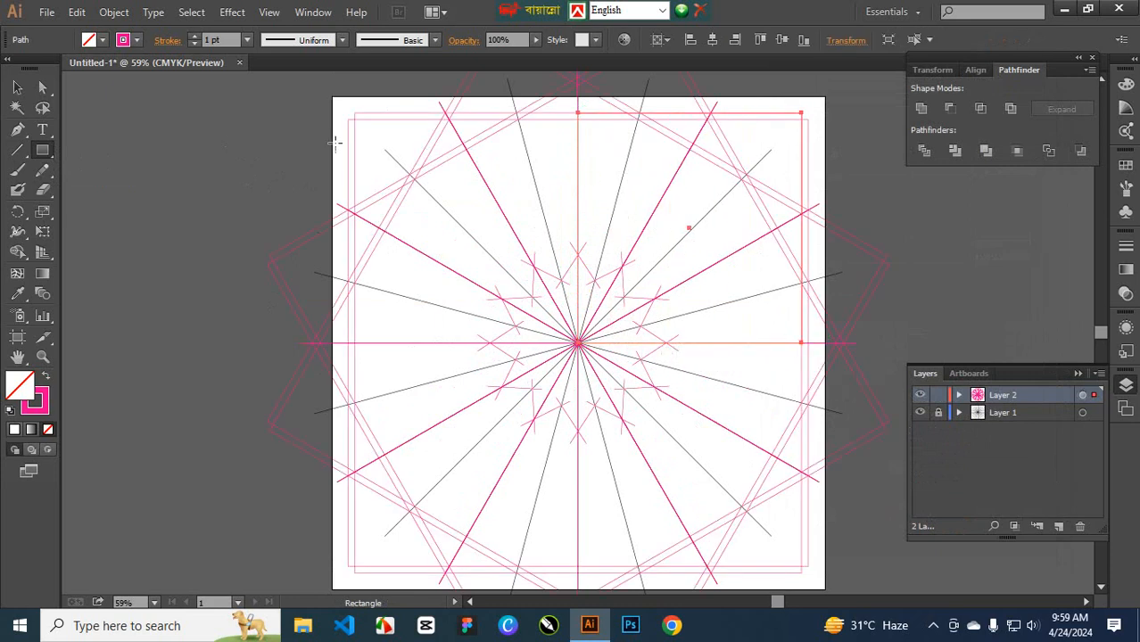
left_click(17, 130)
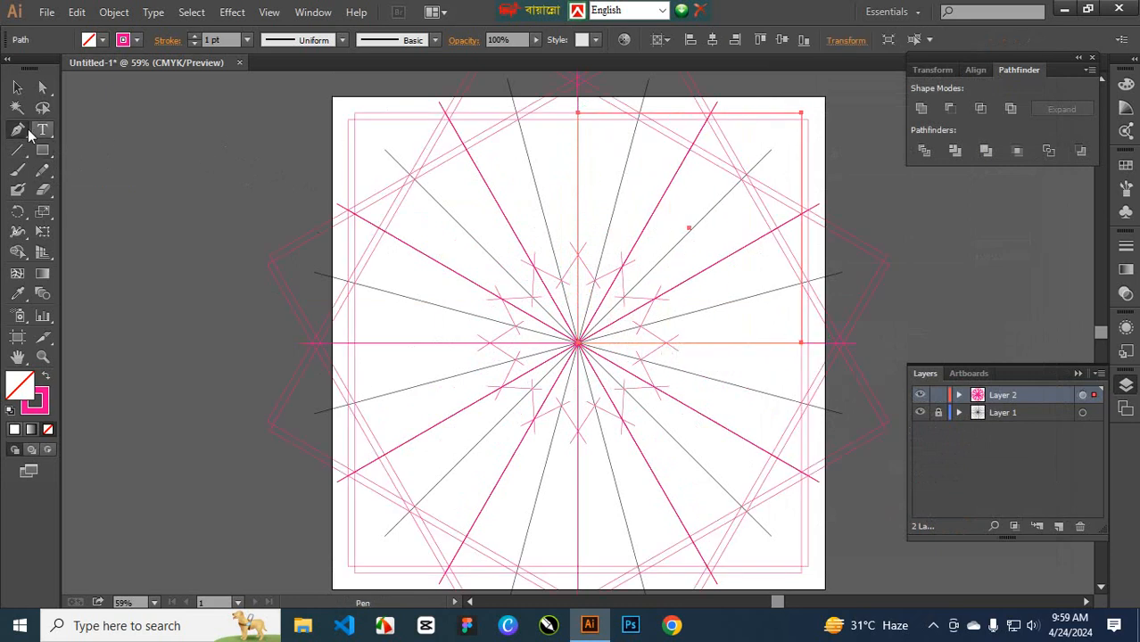
left_click(802, 344)
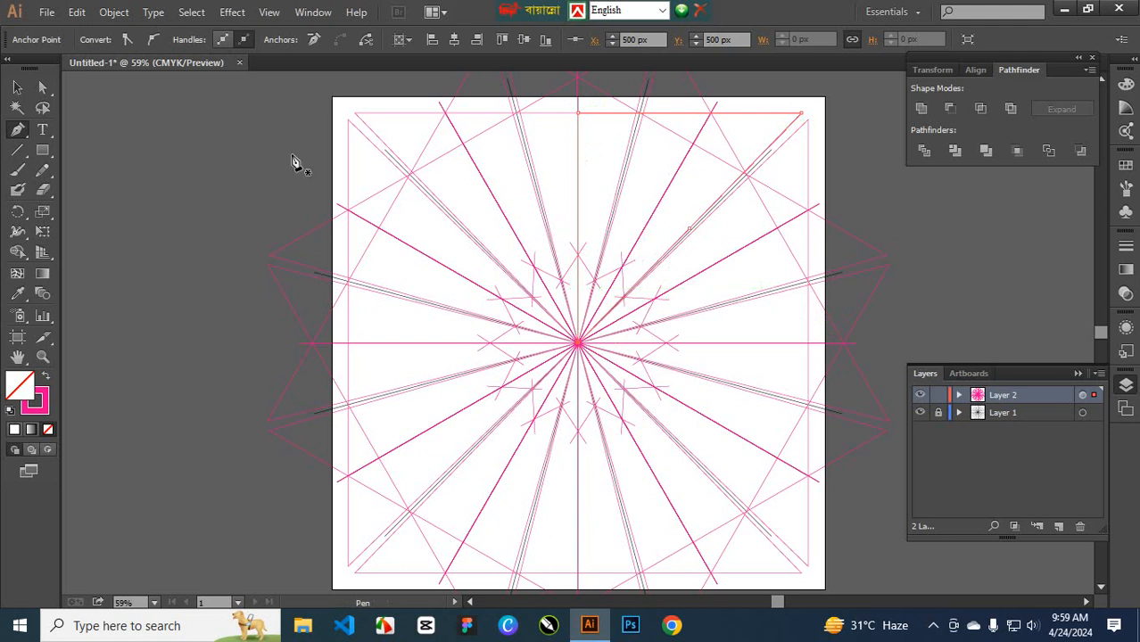
Move the triangle's upper-right corner anchor onto the black radial line just right of the vertical axis, at about X 630 px, Y 17 px
left_click(44, 87)
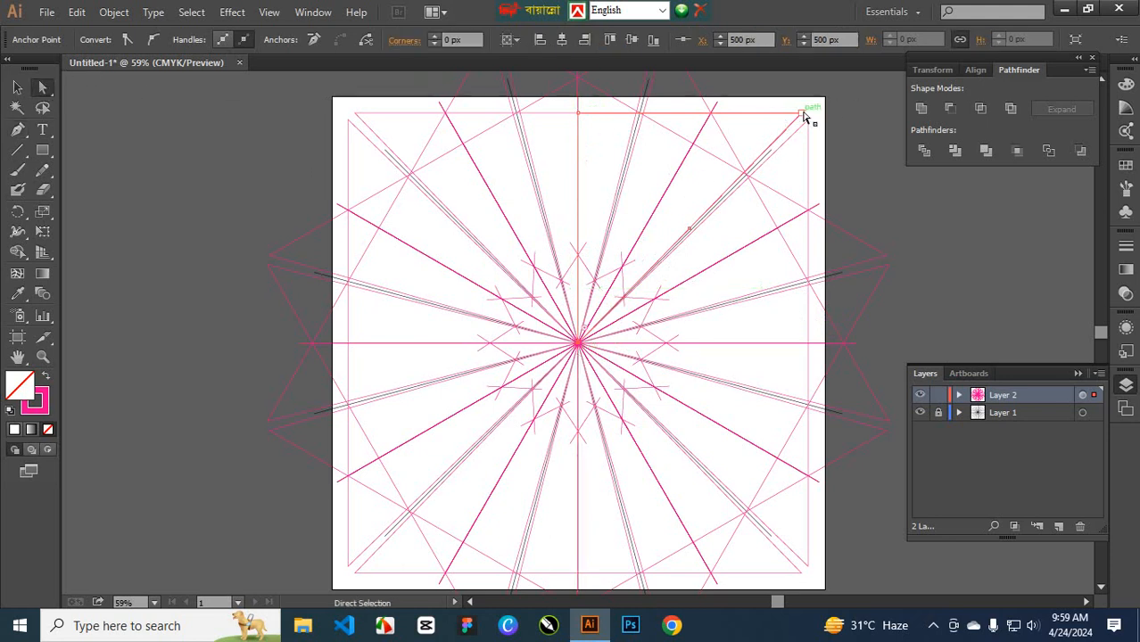
left_click_drag(804, 116, 643, 120)
key("ctrl+plus")
key("ctrl+plus")
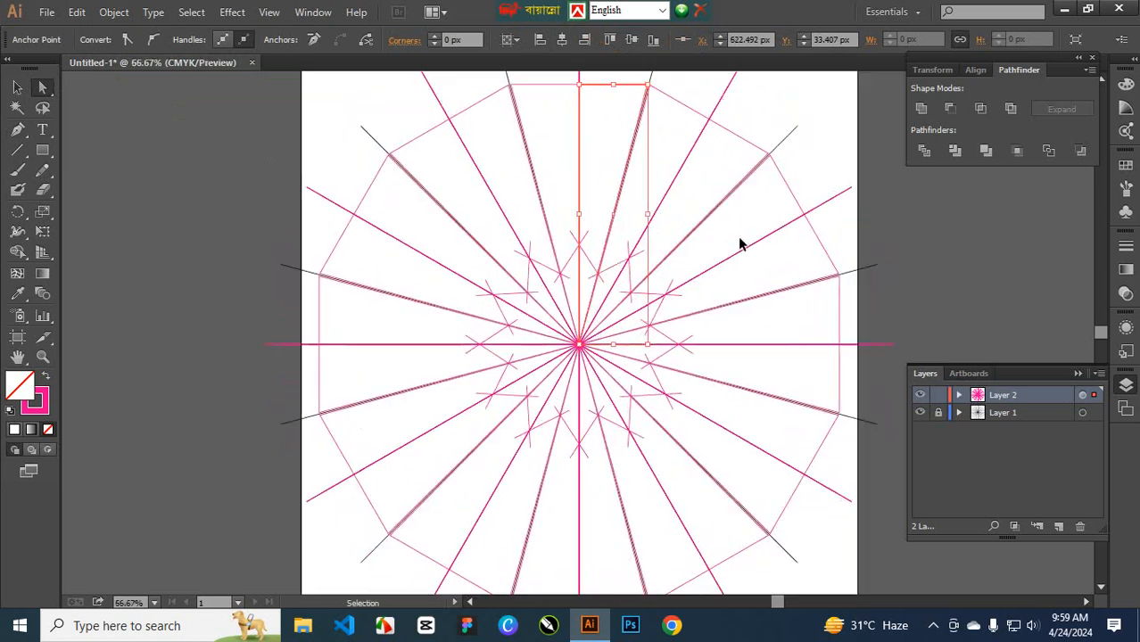
key("n")
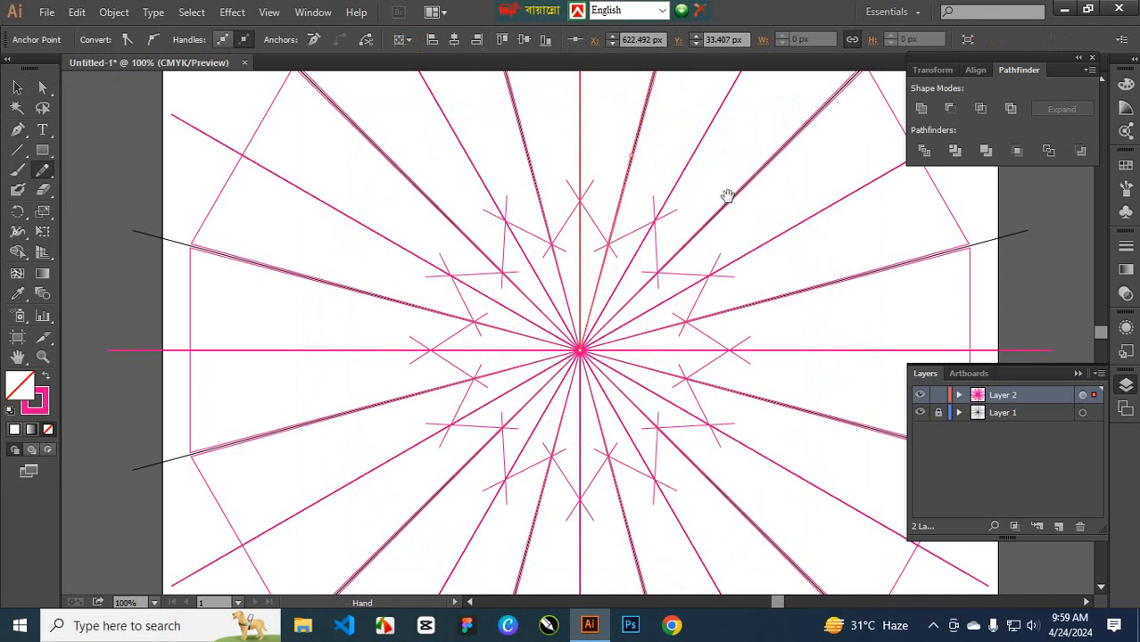
left_click_drag(728, 196, 651, 511)
scroll(649, 412, "up", 2)
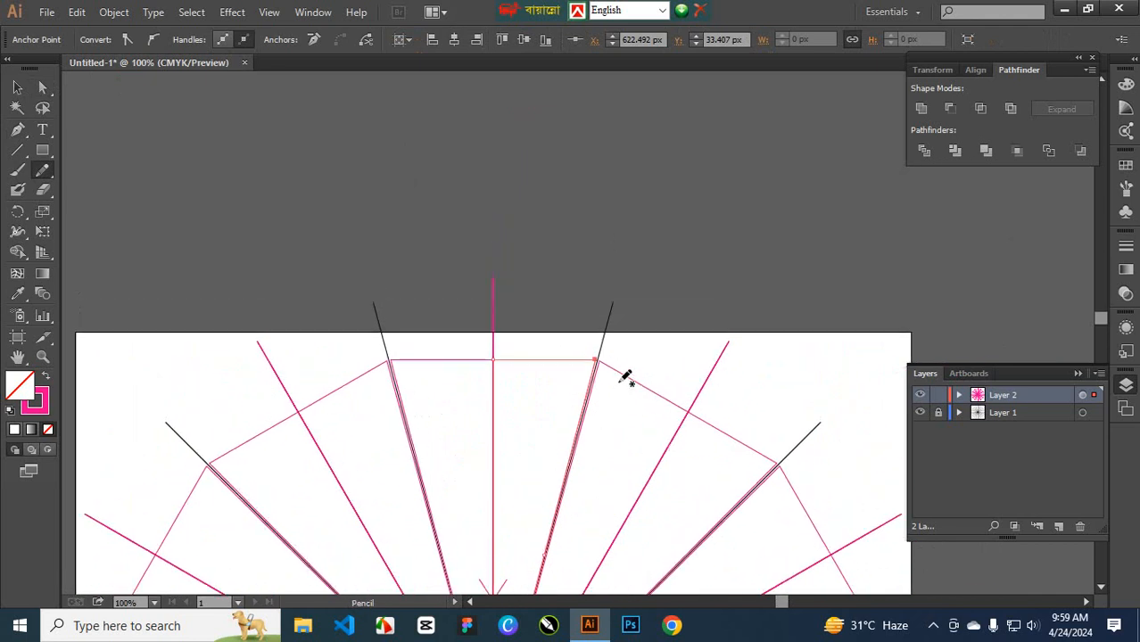
key("ctrl+plus")
key("ctrl+plus")
key("ctrl+plus")
key("ctrl+plus")
key("ctrl+plus")
key("ctrl+plus")
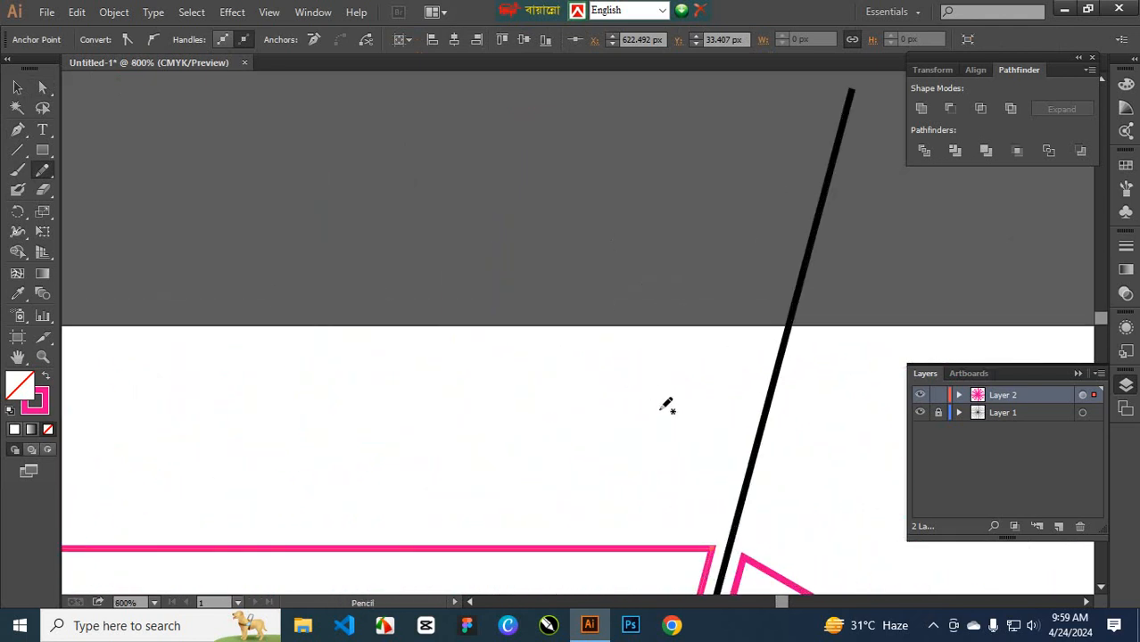
left_click_drag(683, 460, 377, 130)
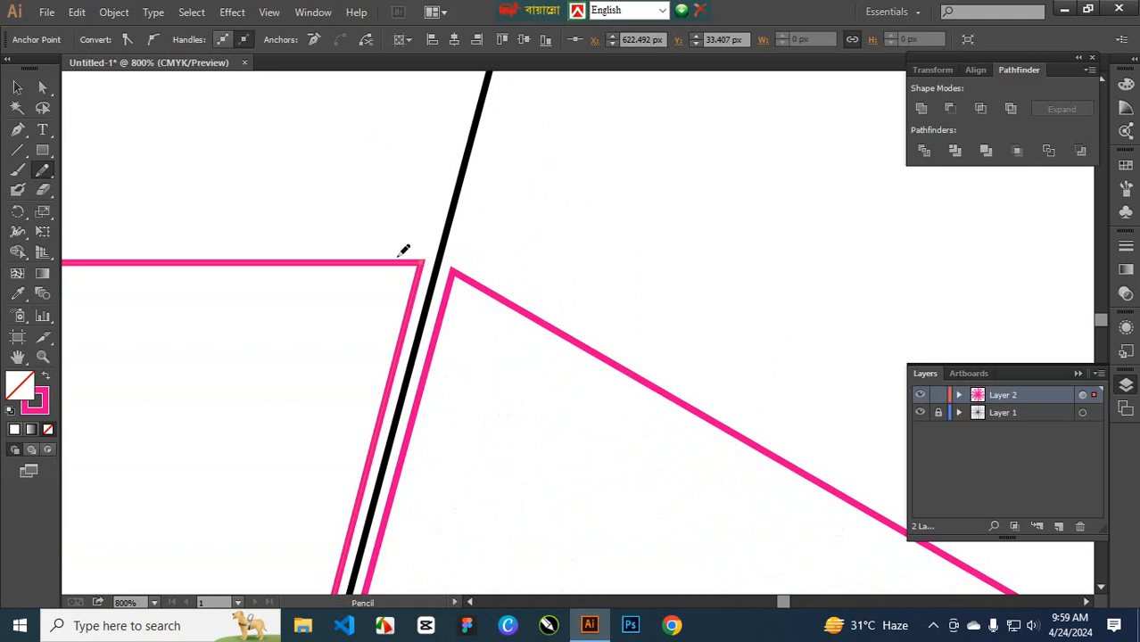
left_click(19, 88)
left_click(45, 90)
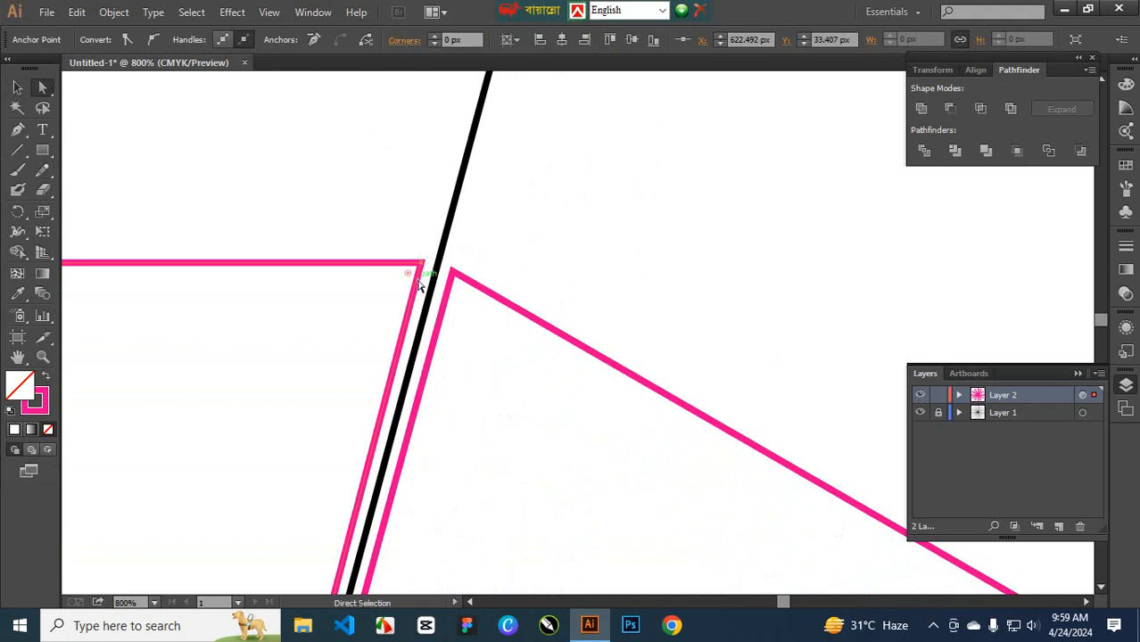
left_click_drag(410, 240, 466, 157)
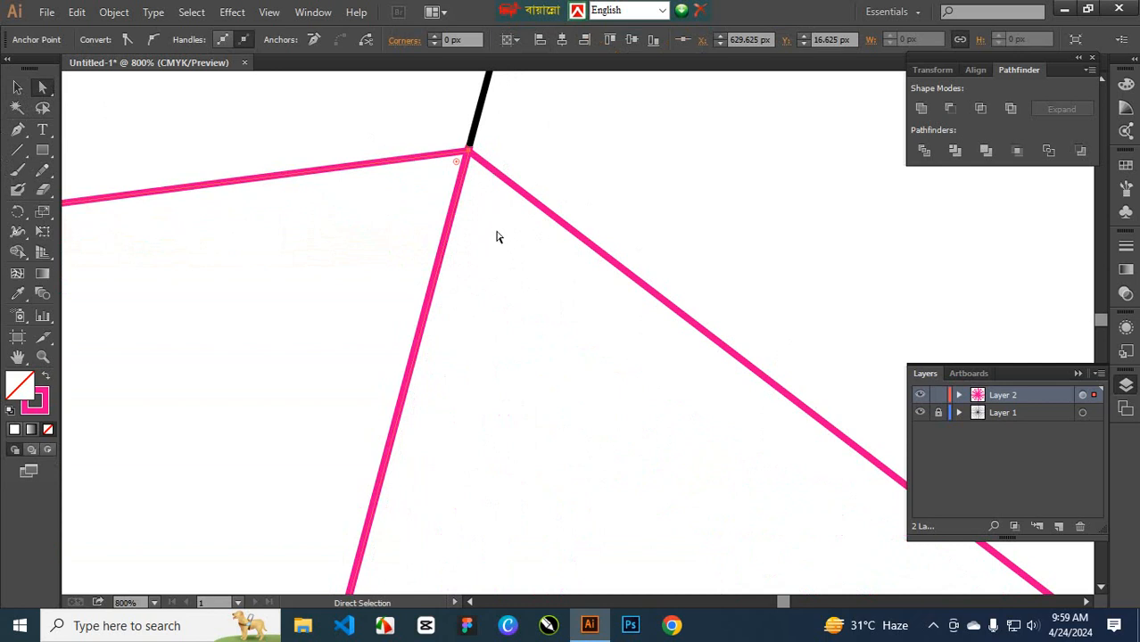
Fine-tune the triangle's corner anchor along the black radial line to about X 629.6 px, Y 16.1 px
key("ctrl+=")
key("ctrl+=")
key("ctrl+=")
left_click_drag(437, 316, 542, 636)
left_click_drag(460, 272, 603, 495)
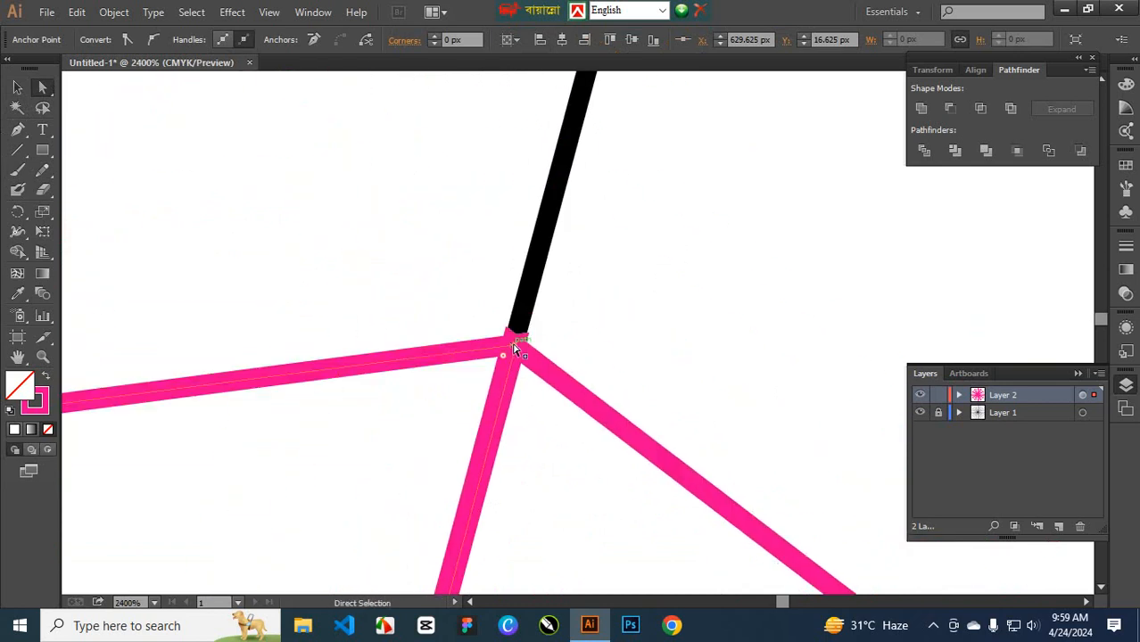
left_click_drag(513, 341, 513, 331)
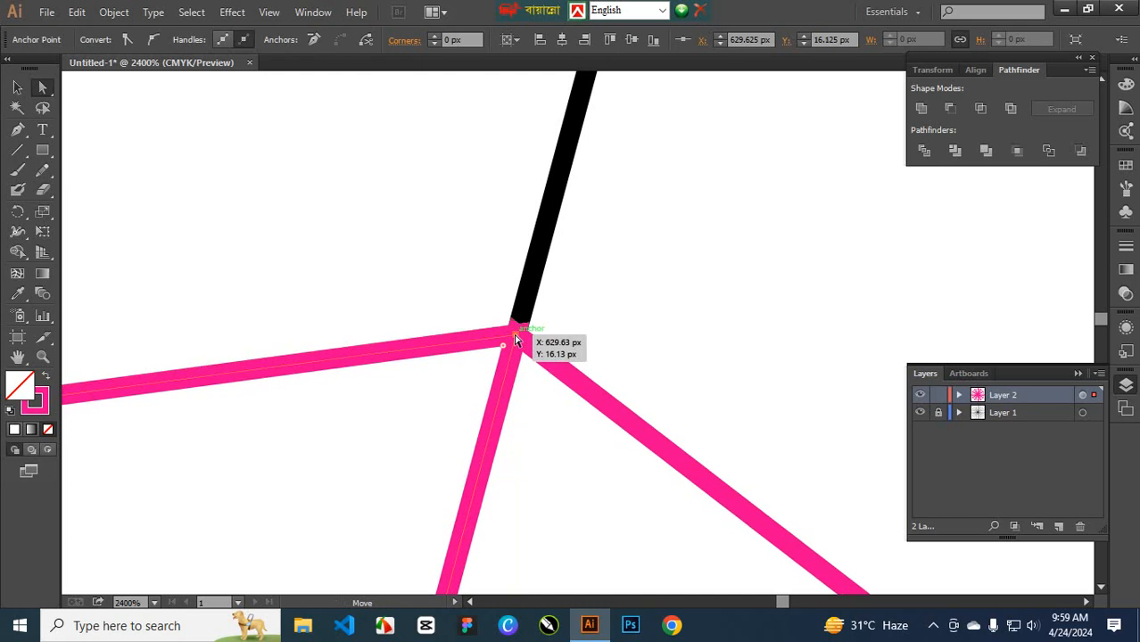
Examine the whole mirrored and rotated pattern across the artboard
key("ctrl+minus")
key("ctrl+minus")
key("ctrl+minus")
key("ctrl+minus")
key("ctrl+minus")
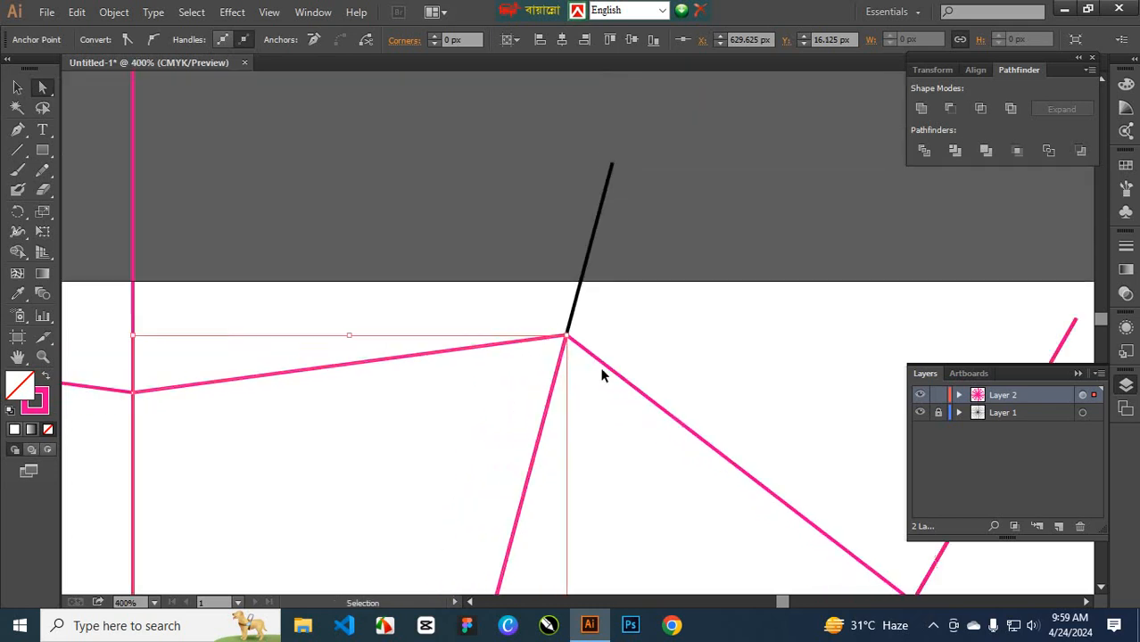
key("ctrl+minus")
key("ctrl+minus")
key("ctrl+minus")
key("ctrl+minus")
key("ctrl+minus")
key("ctrl+minus")
key("ctrl+minus")
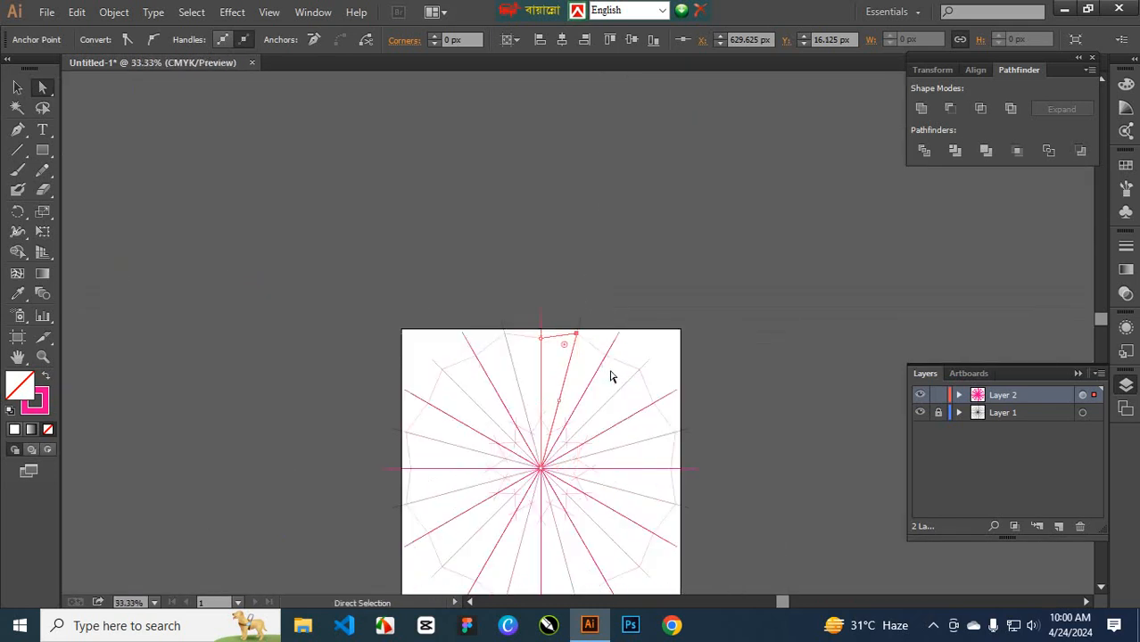
scroll(583, 427, "down", 1)
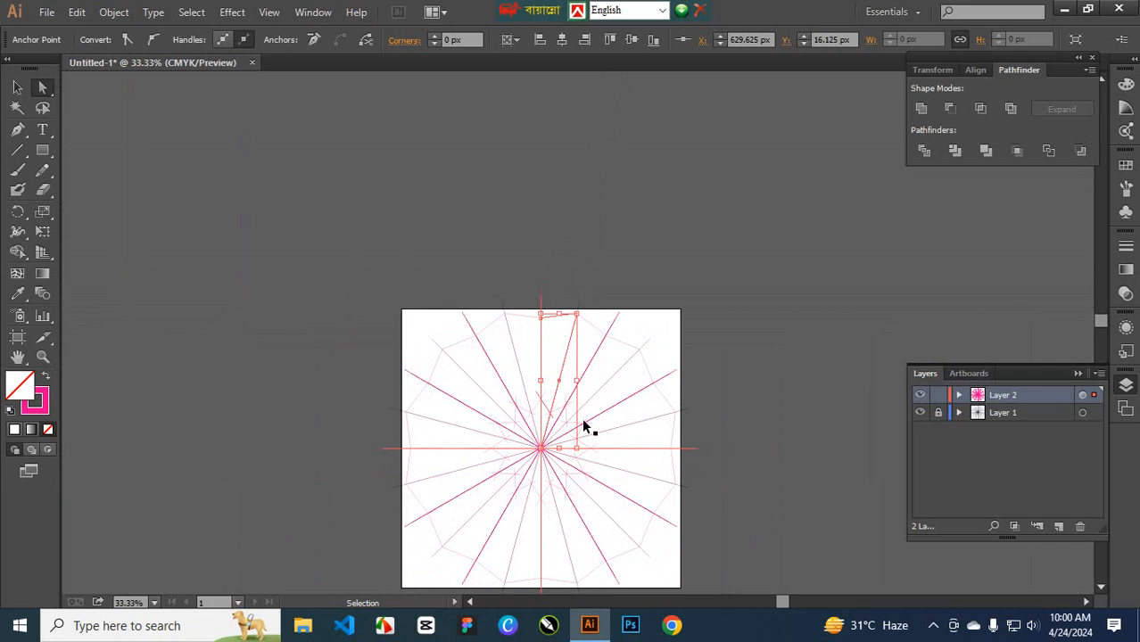
key("ctrl+plus")
left_click_drag(576, 438, 573, 273)
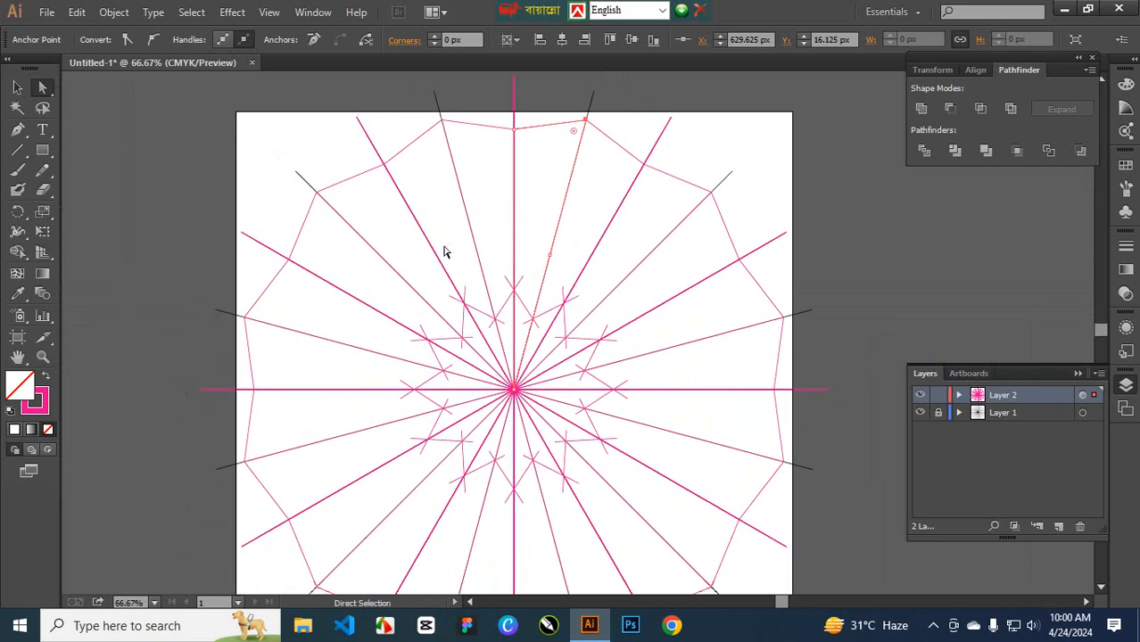
Hide and lock the horizontal line and the triangle path on Layer 2
left_click(960, 395)
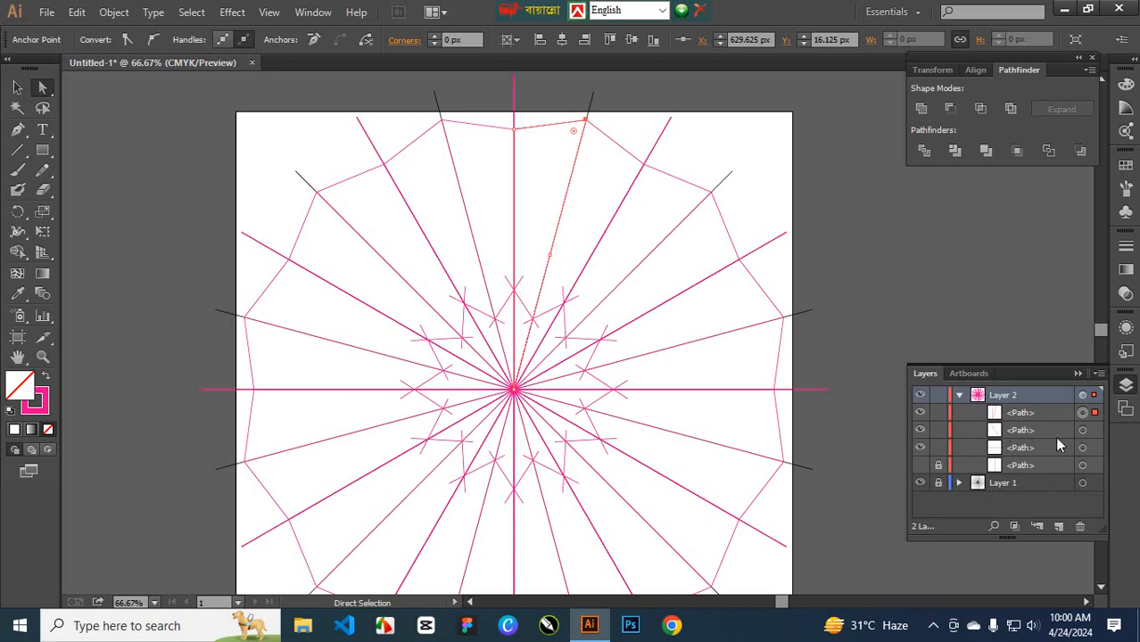
left_click(920, 448)
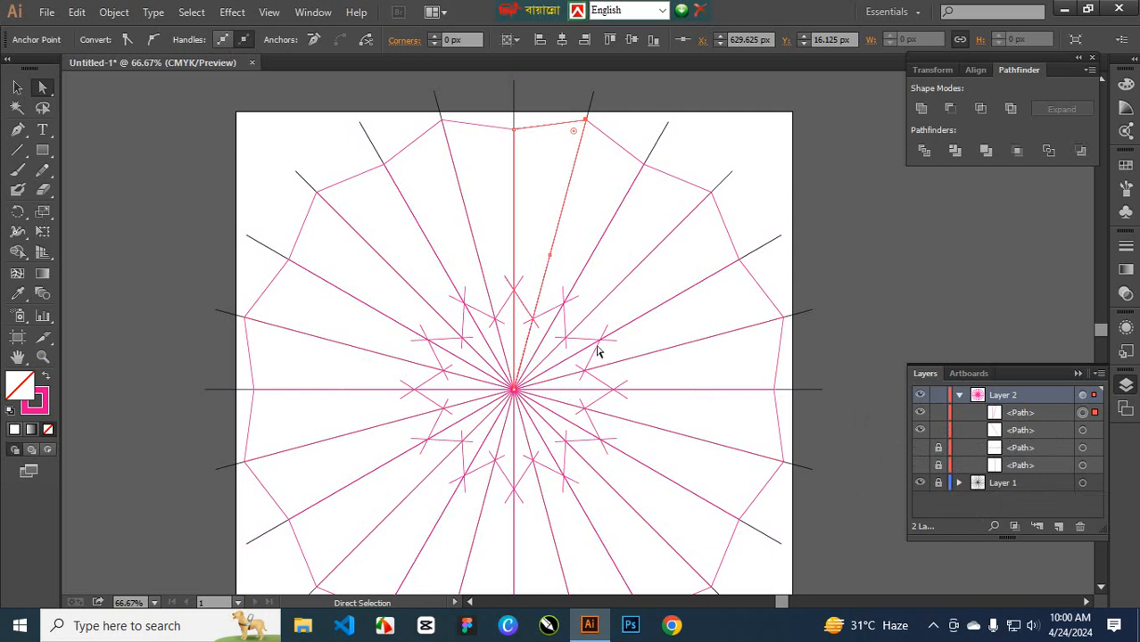
left_click(919, 430)
left_click(919, 430)
left_click(920, 412)
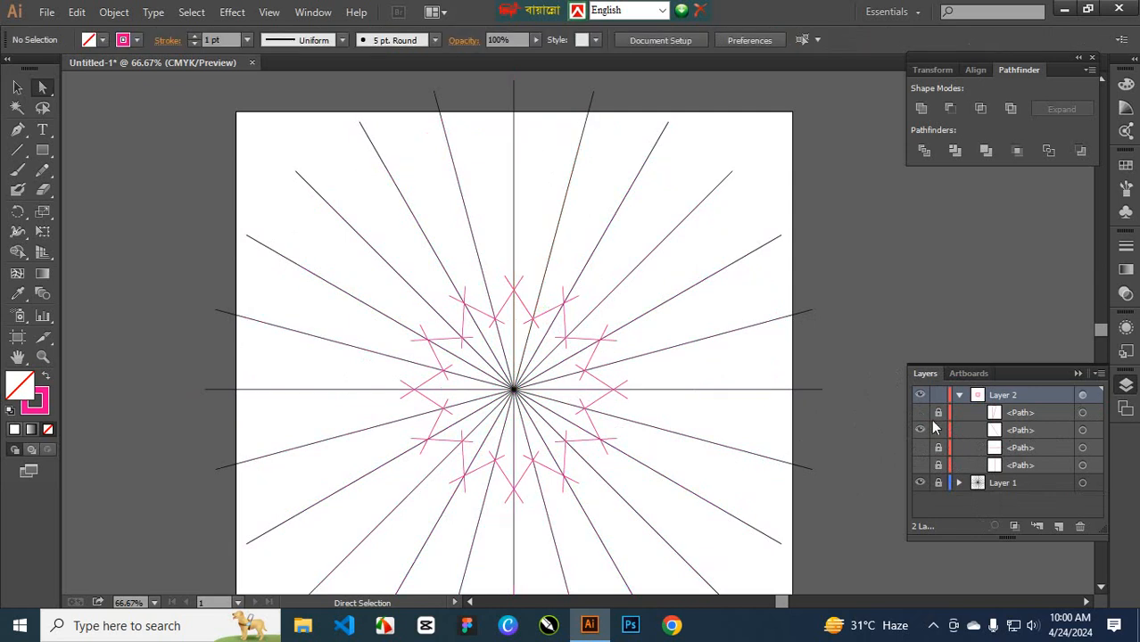
Delete the remaining visible zigzag path around the centre from Layer 2
left_click(1006, 433)
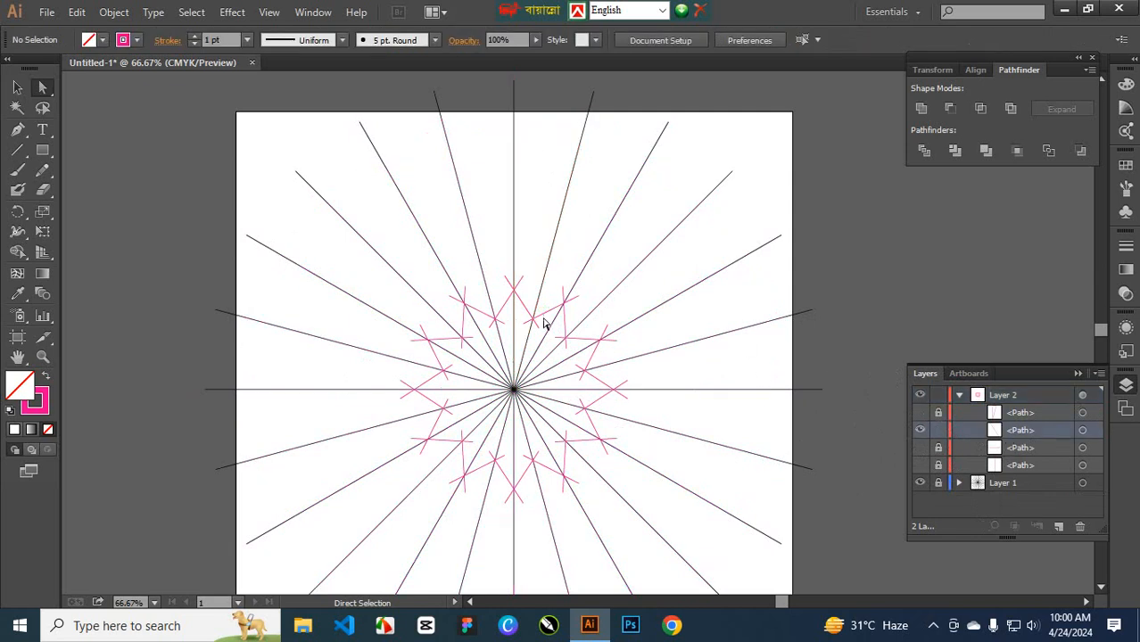
left_click(1079, 527)
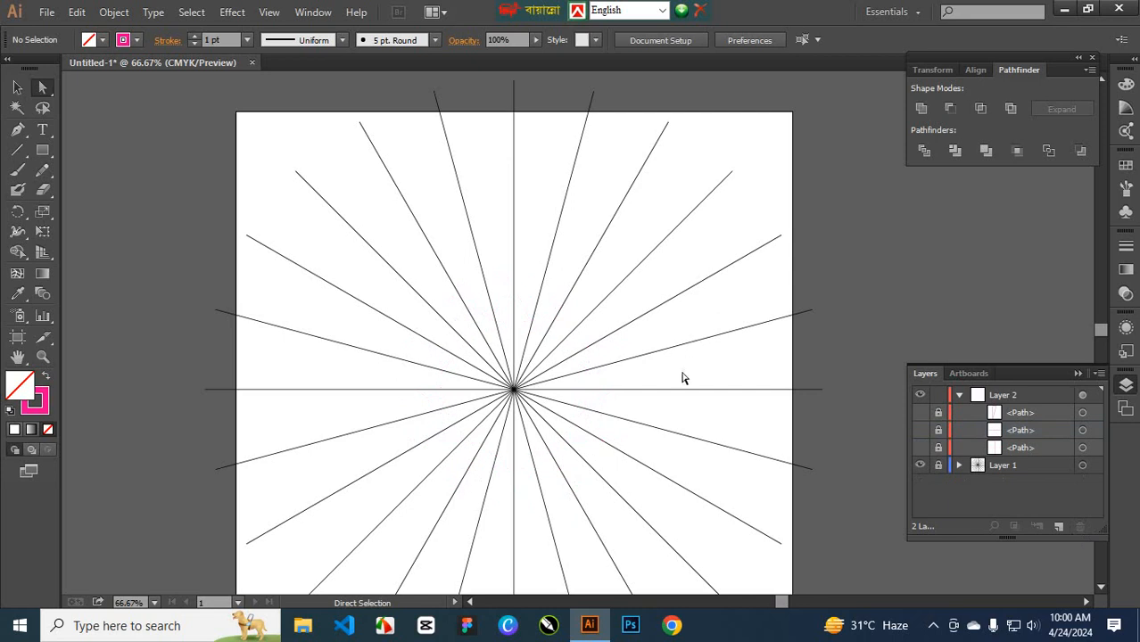
key("ctrl+minus")
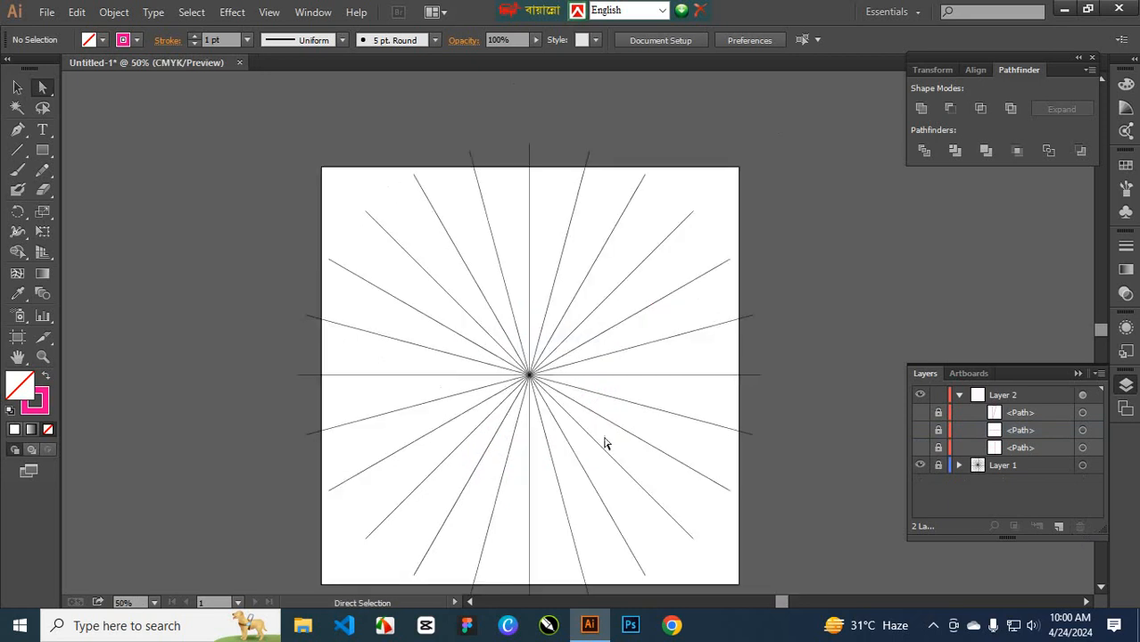
scroll(603, 441, "down", 2)
key("ctrl+plus")
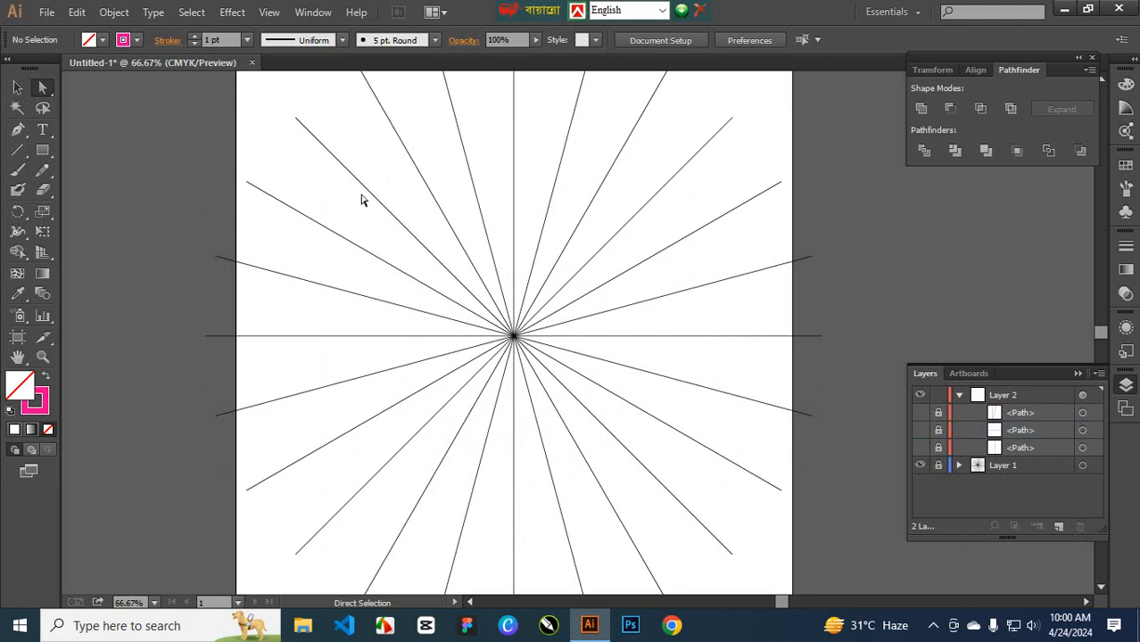
Try several freehand Pencil curves between the radial guides to sketch a mirrored pattern on Layer 2
left_click(43, 170)
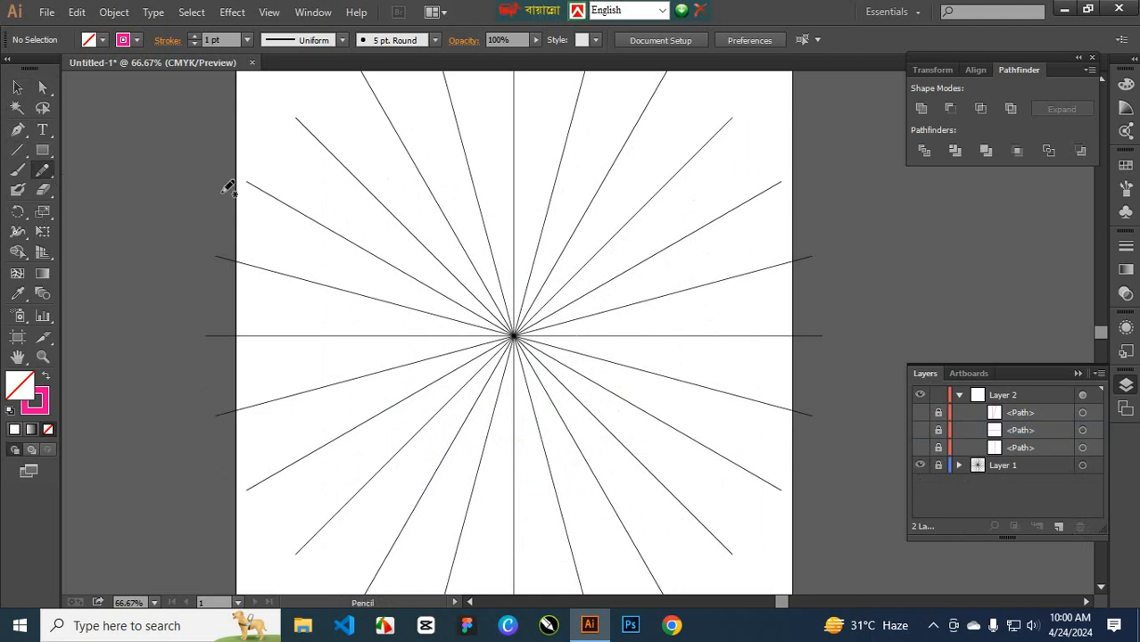
left_click_drag(395, 216, 420, 189)
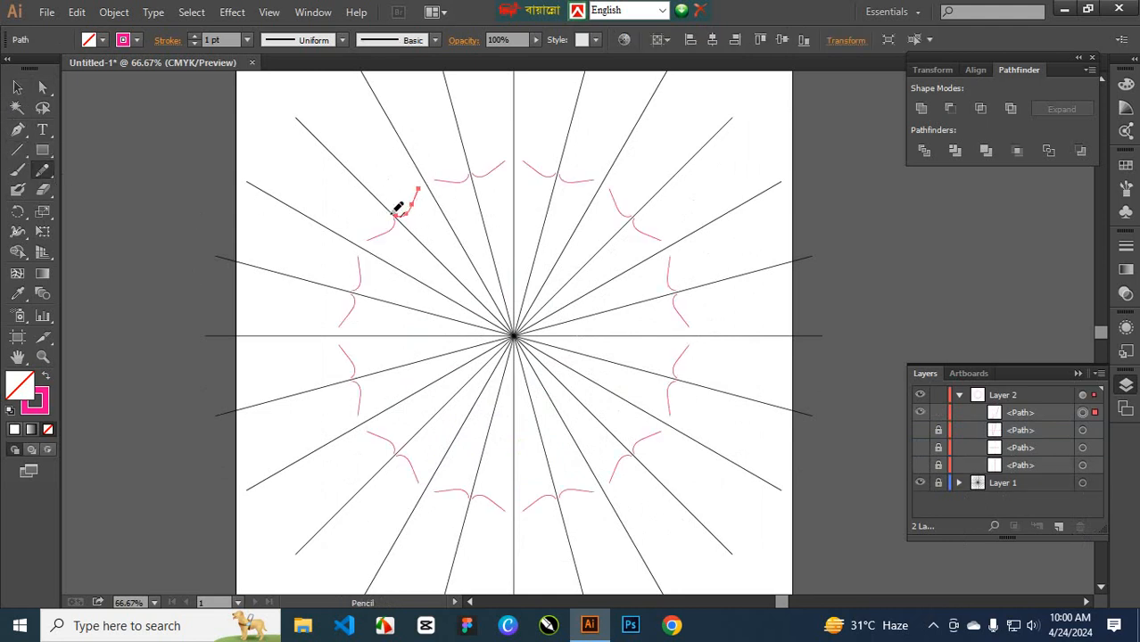
mouse_move(455, 237)
left_mouse_down()
mouse_move(480, 262)
mouse_move(542, 225)
mouse_move(546, 238)
mouse_move(564, 207)
mouse_move(589, 197)
mouse_move(630, 235)
left_mouse_up()
mouse_move(571, 114)
left_mouse_down()
mouse_move(589, 153)
mouse_move(617, 124)
mouse_move(648, 128)
mouse_move(674, 113)
mouse_move(706, 148)
left_mouse_up()
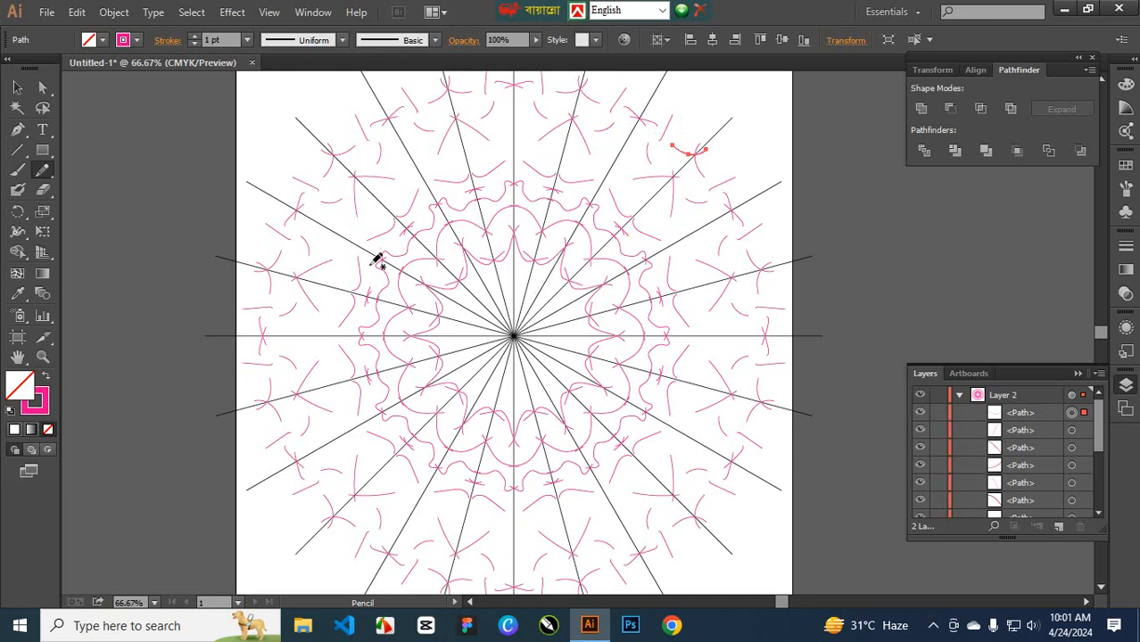
left_click_drag(328, 285, 389, 198)
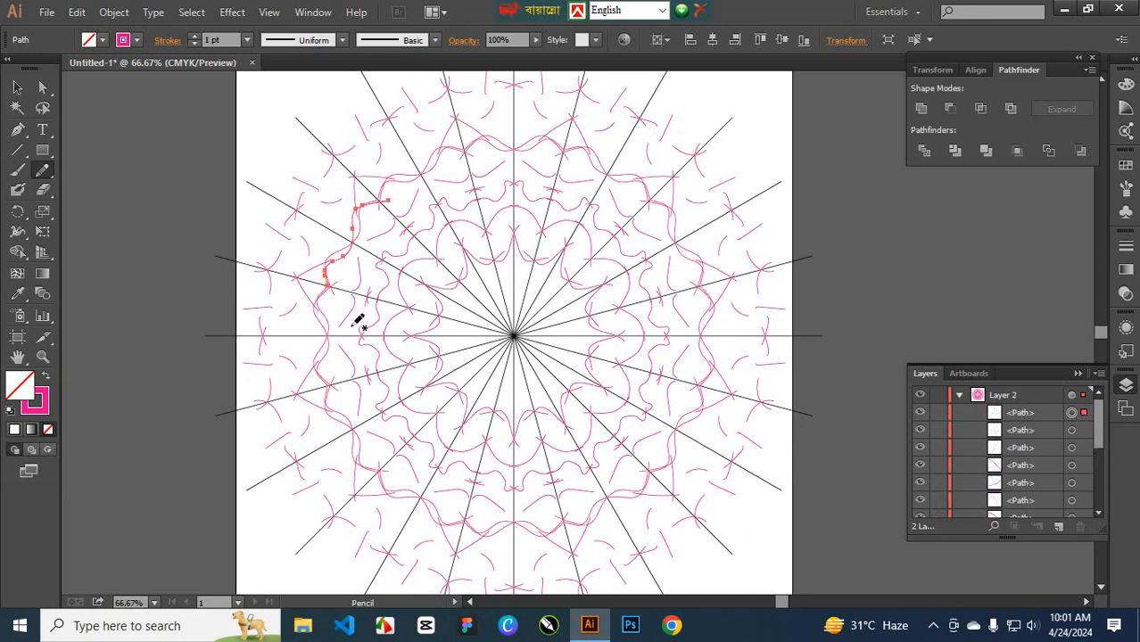
Undo all the trial pencil curves, leaving only the radial guide visible
key("ctrl+z")
key("ctrl+z")
key("ctrl+z")
key("ctrl+z")
key("ctrl+z")
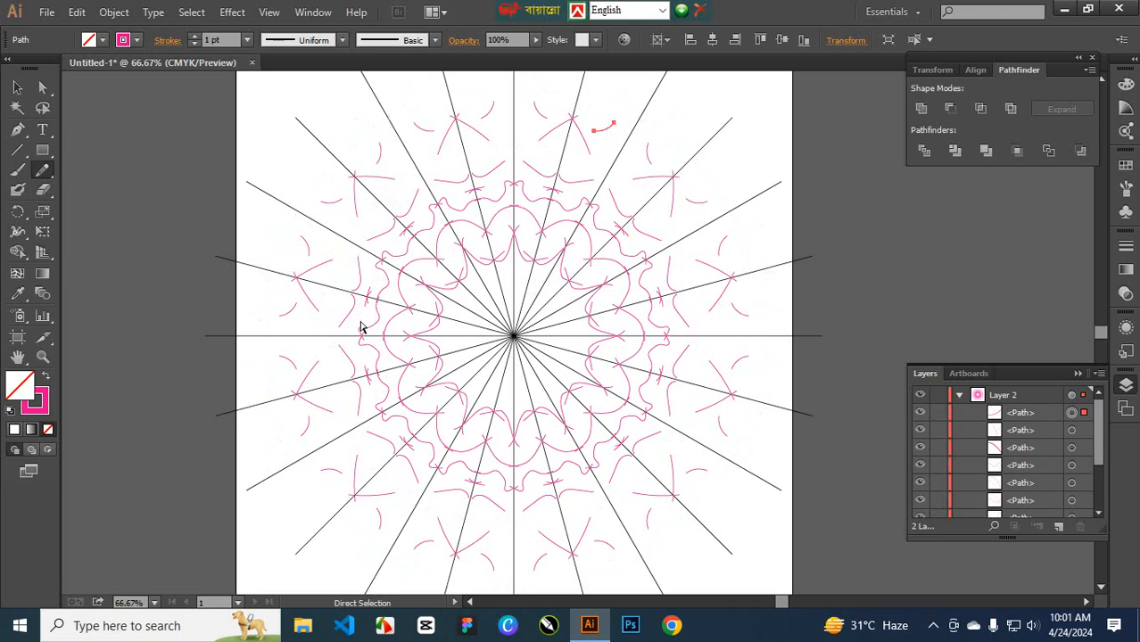
key("ctrl+z")
key("ctrl+z")
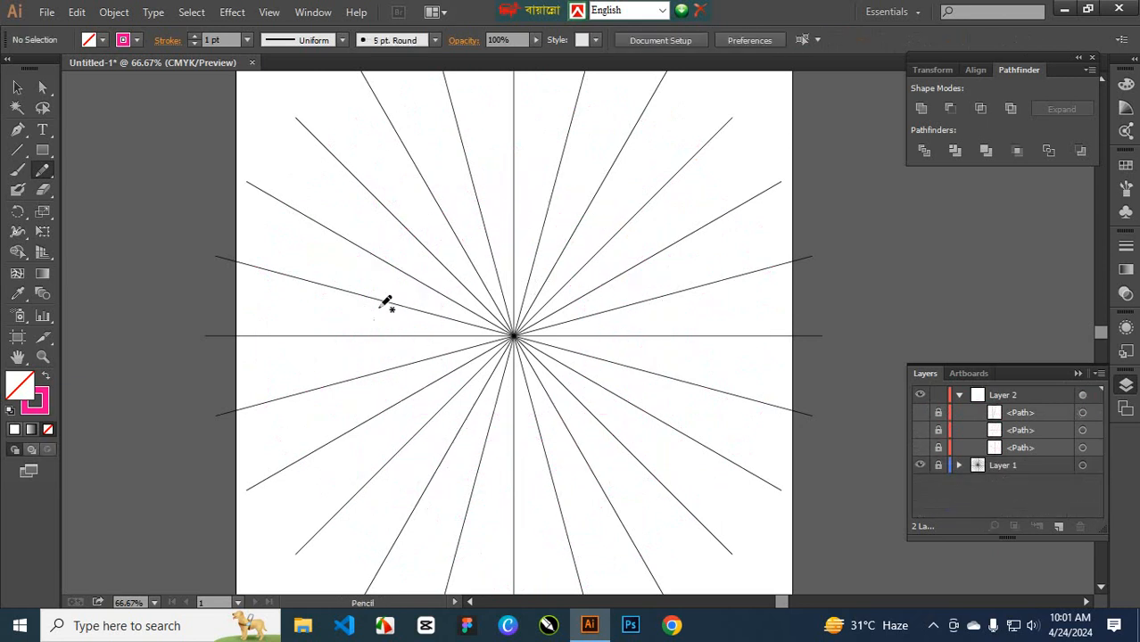
left_click(40, 12)
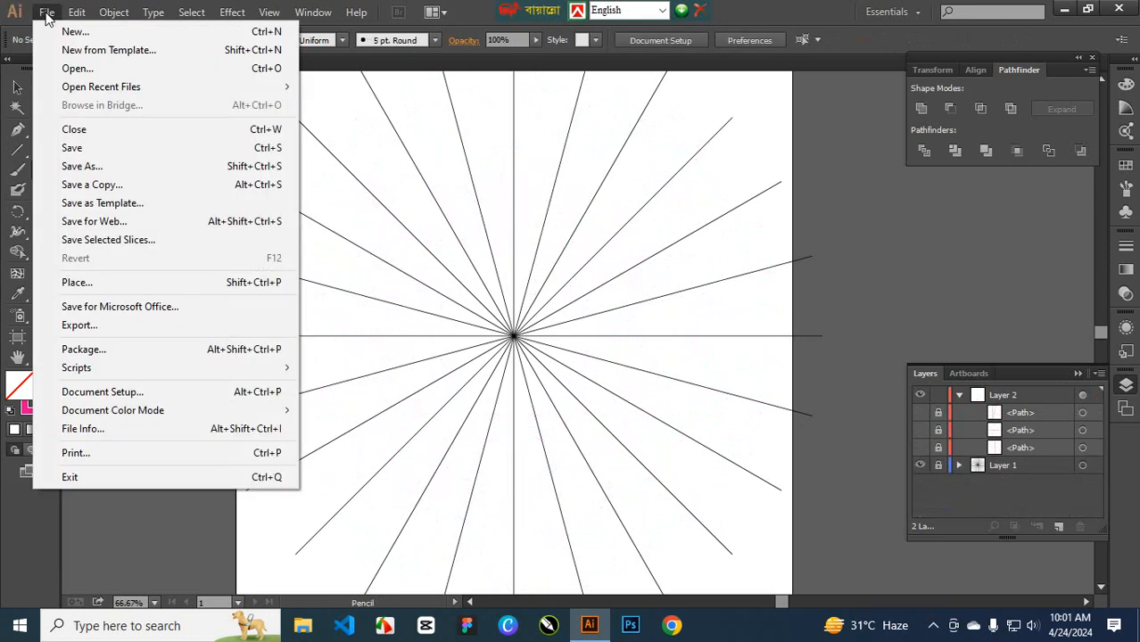
left_click(93, 167)
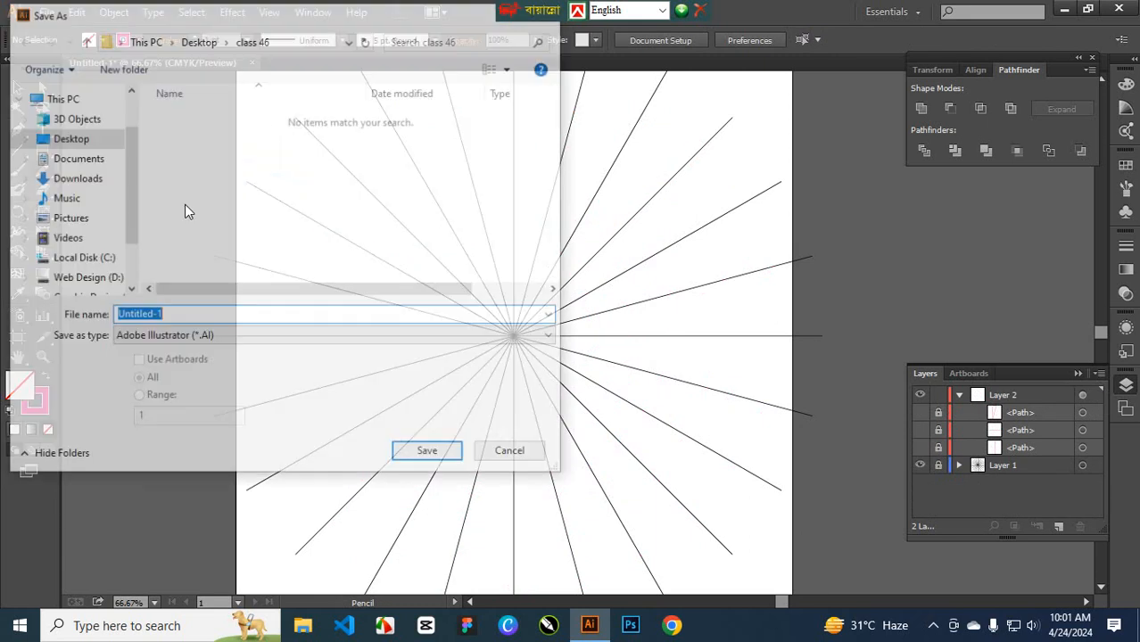
left_click(64, 139)
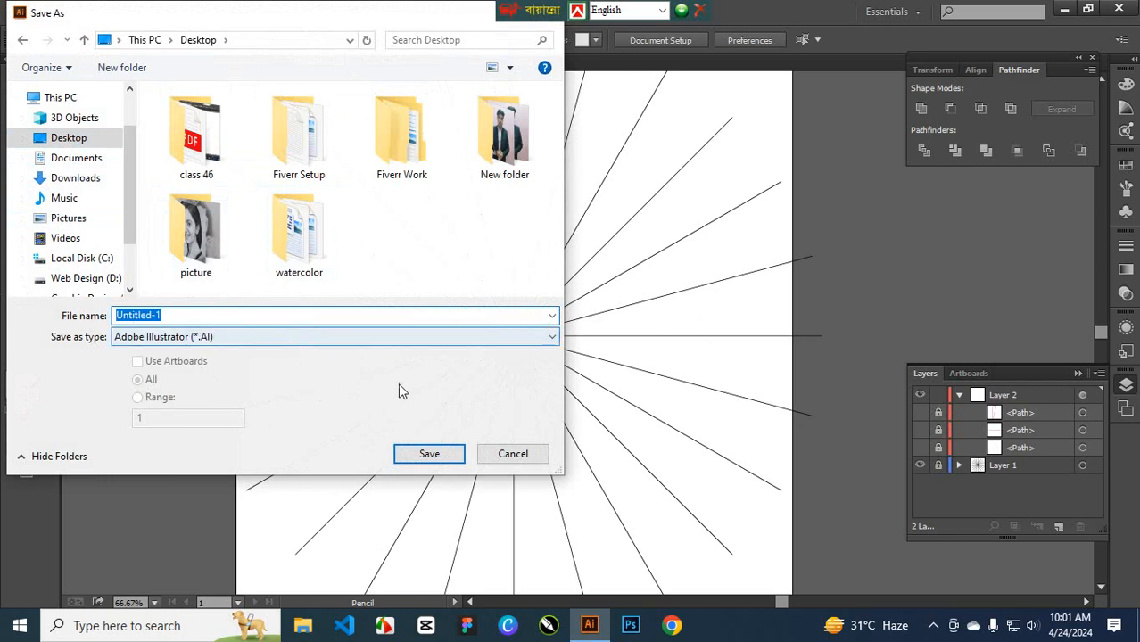
left_click(515, 454)
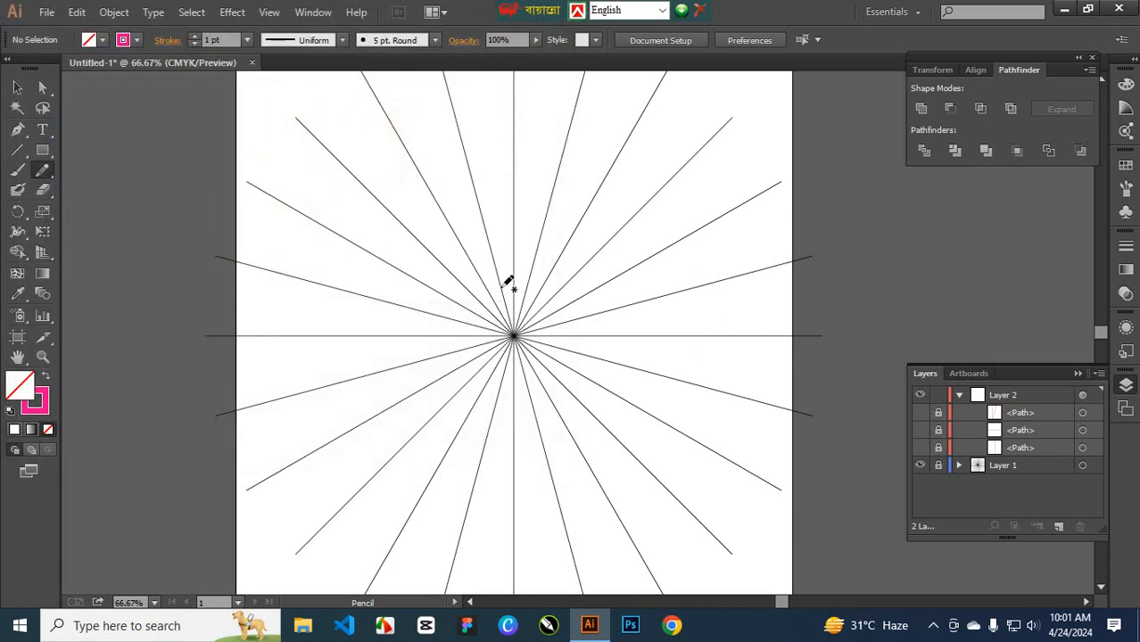
Try two short freehand Pencil curves just above the guide's centre and undo them
mouse_move(508, 287)
left_mouse_down()
mouse_move(525, 242)
mouse_move(524, 251)
mouse_move(493, 218)
mouse_move(508, 202)
mouse_move(513, 228)
left_mouse_up()
key("ctrl")
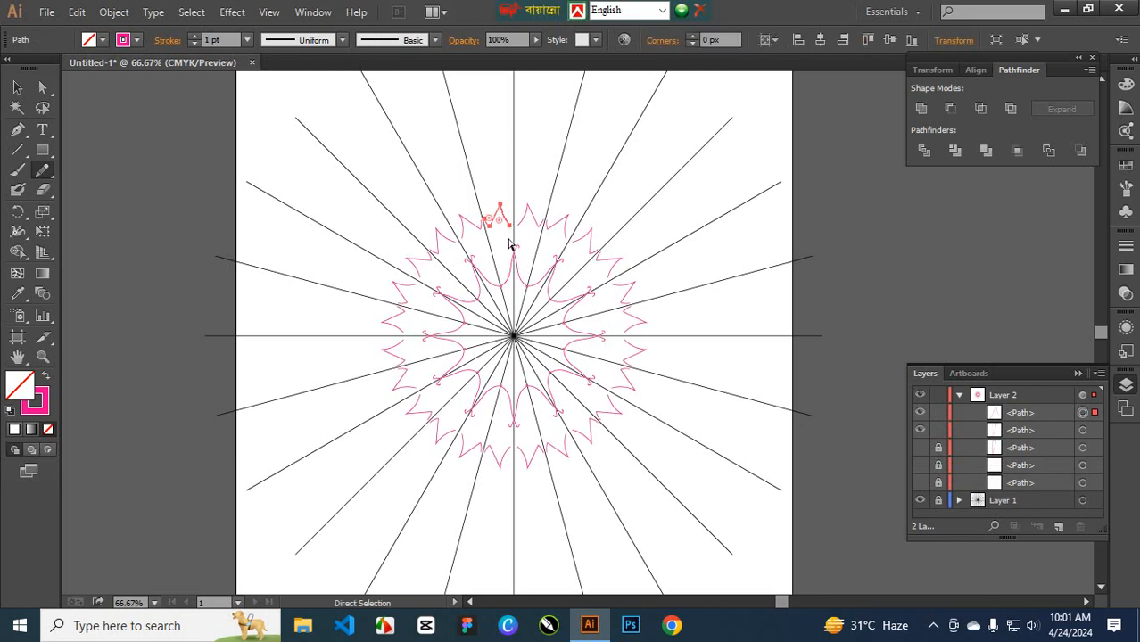
key("ctrl+z")
key("ctrl+z")
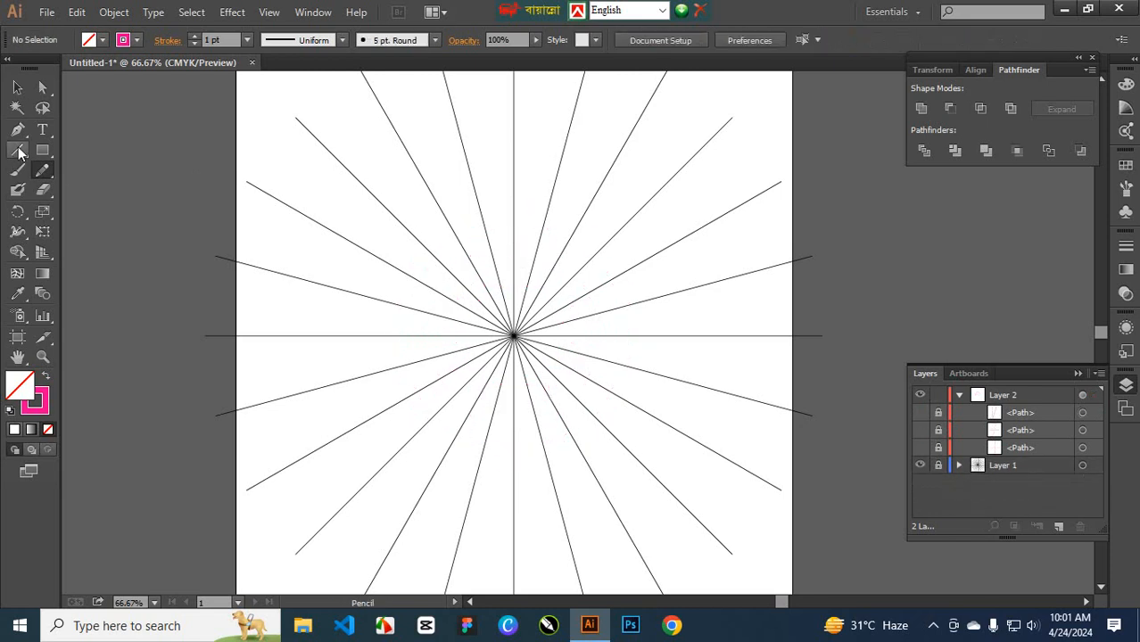
Draw a short line segment on the vertical guide, from above the centre down to the centre point
left_click(18, 151)
key("ctrl+plus")
key("ctrl+plus")
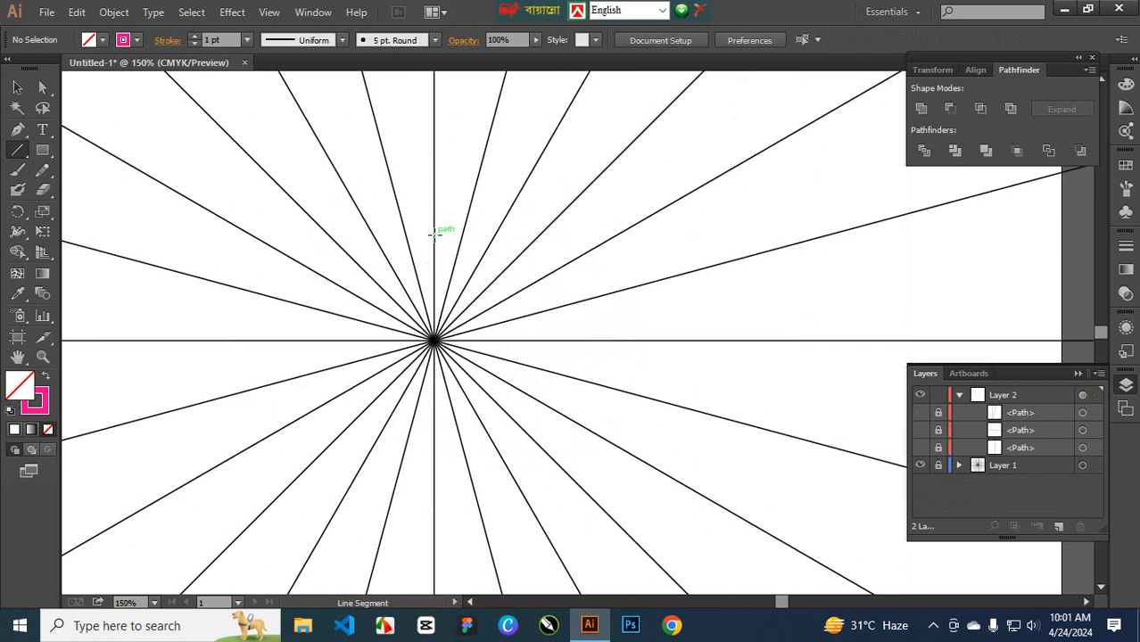
left_click_drag(421, 318, 433, 340)
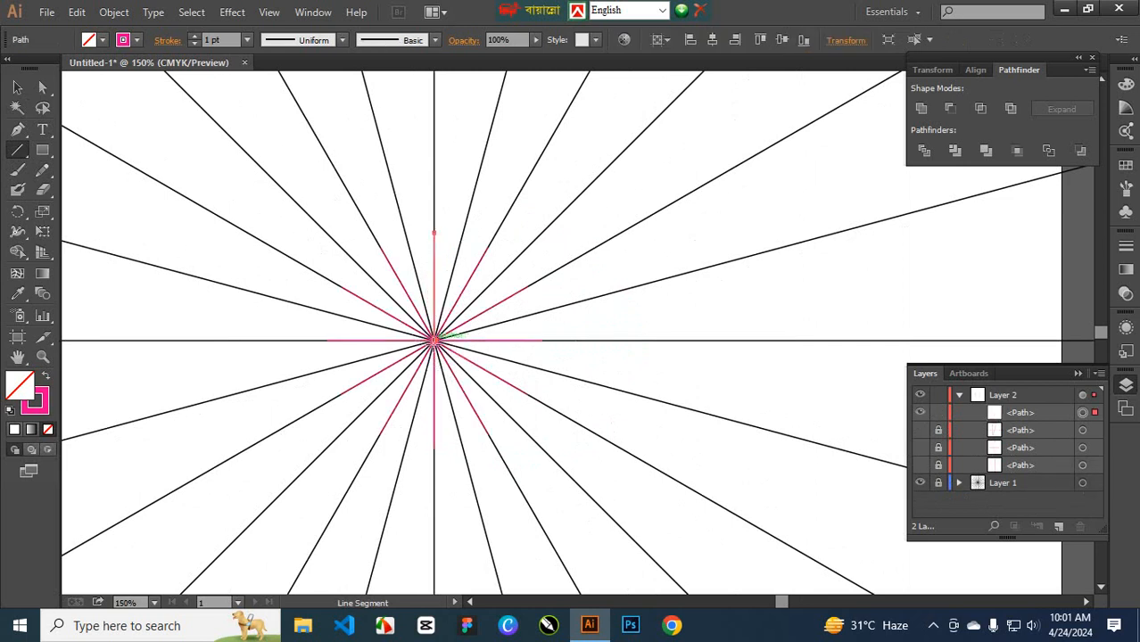
key("ctrl+minus")
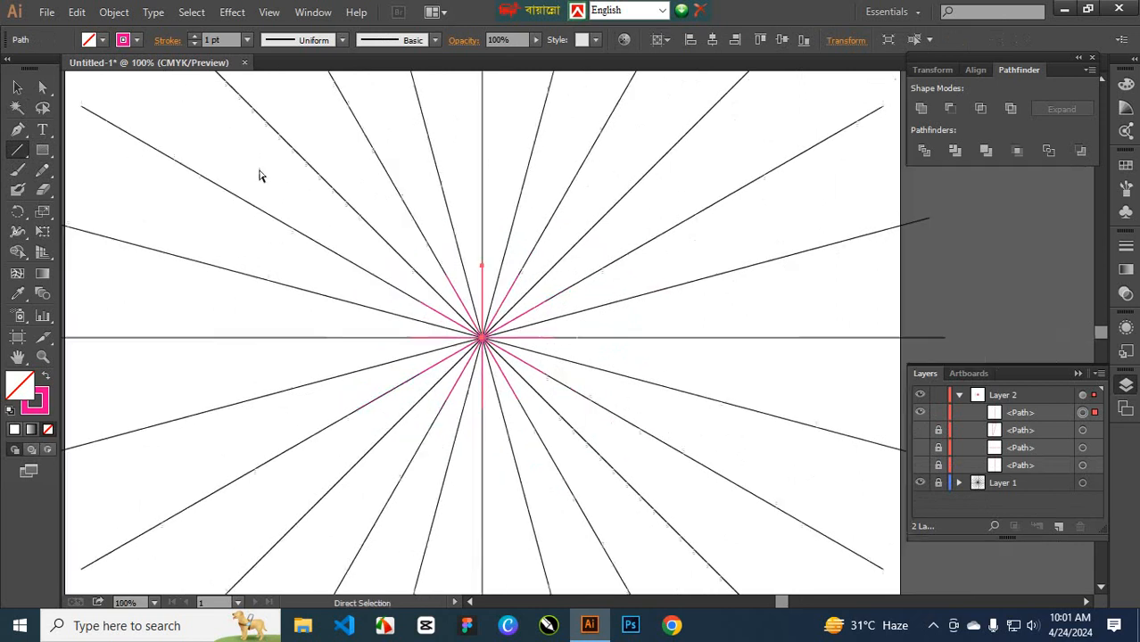
Set the short line's stroke to 14 pt and apply the lens-shaped variable width profile tapering at both ends
left_click(192, 35)
left_click(193, 35)
left_click(193, 34)
left_click(193, 35)
left_click(193, 35)
left_click(193, 34)
left_click(193, 34)
left_click(193, 35)
left_click(193, 36)
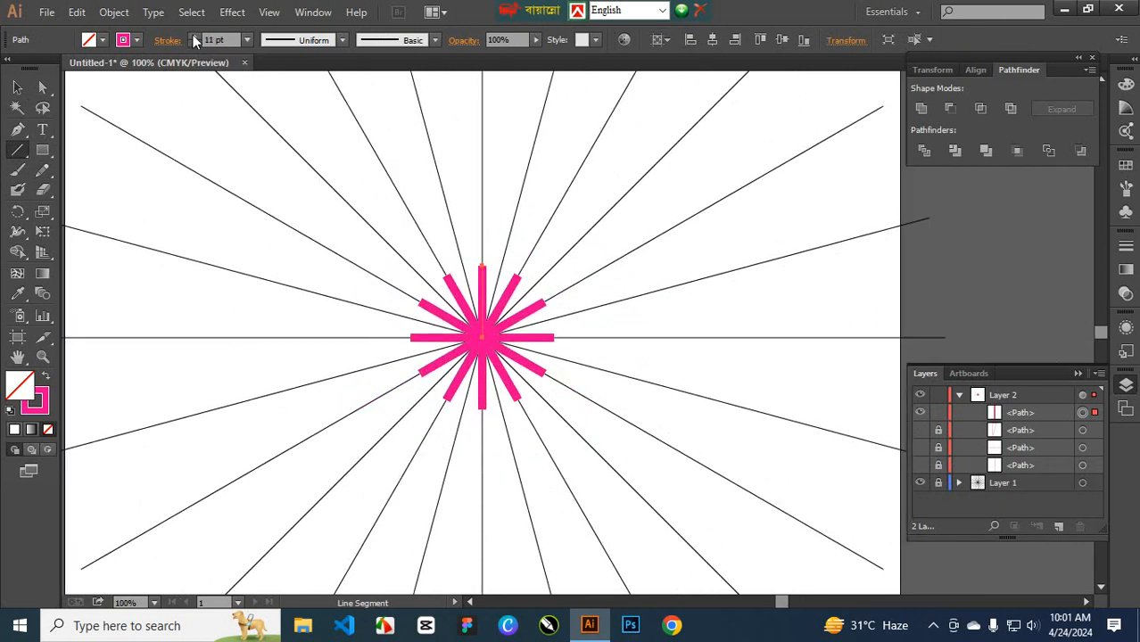
left_click(192, 36)
left_click(192, 36)
left_click(193, 36)
left_click(193, 36)
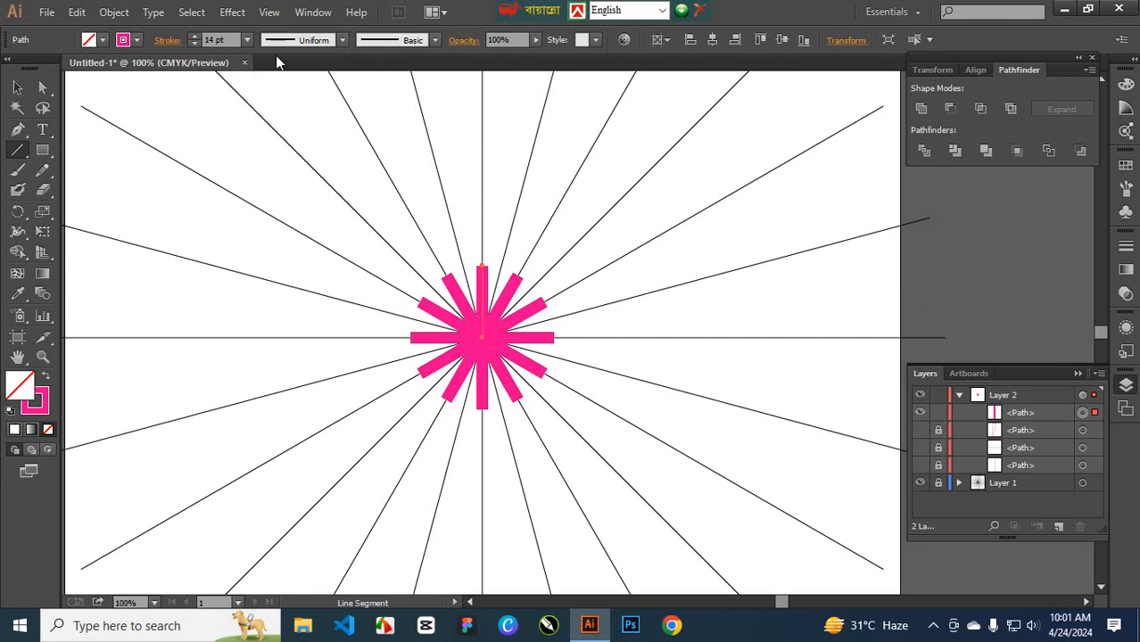
left_click(342, 40)
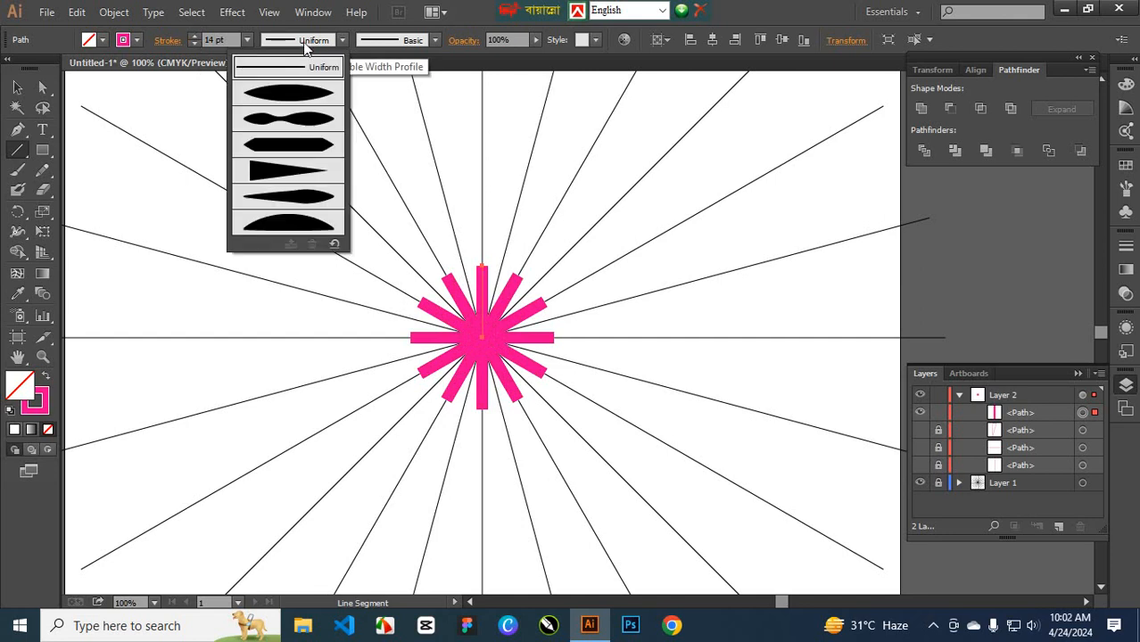
left_click(301, 88)
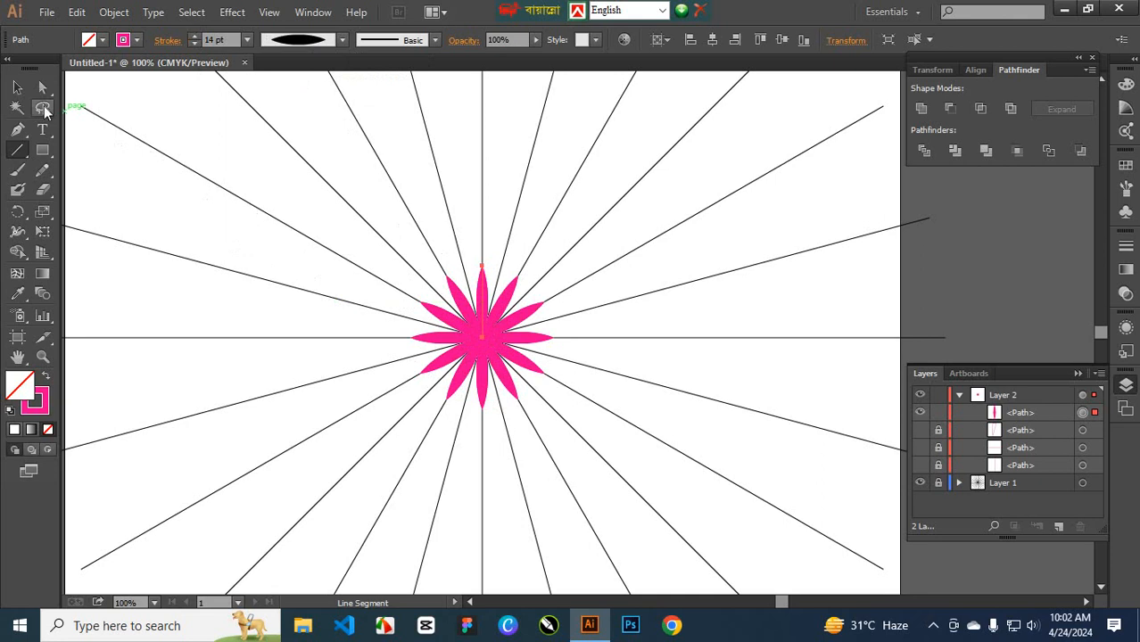
Draw a circle slightly larger than the petal flower and align it to the artboard's centre horizontally and vertically
left_click(43, 152)
left_click_drag(45, 156, 114, 194)
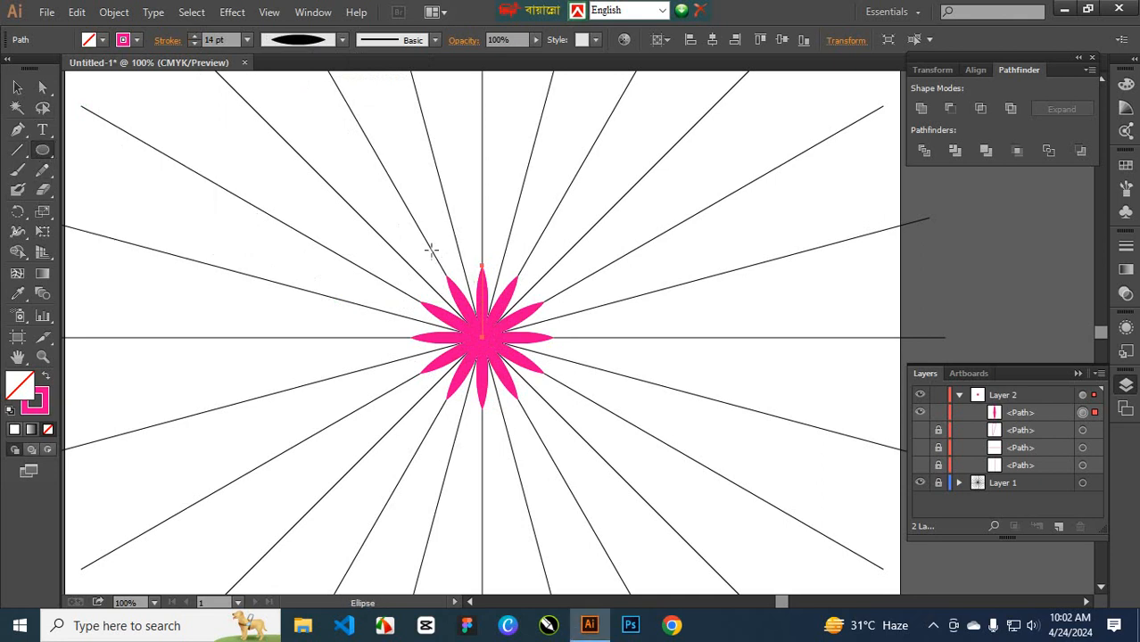
left_click_drag(436, 260, 542, 417)
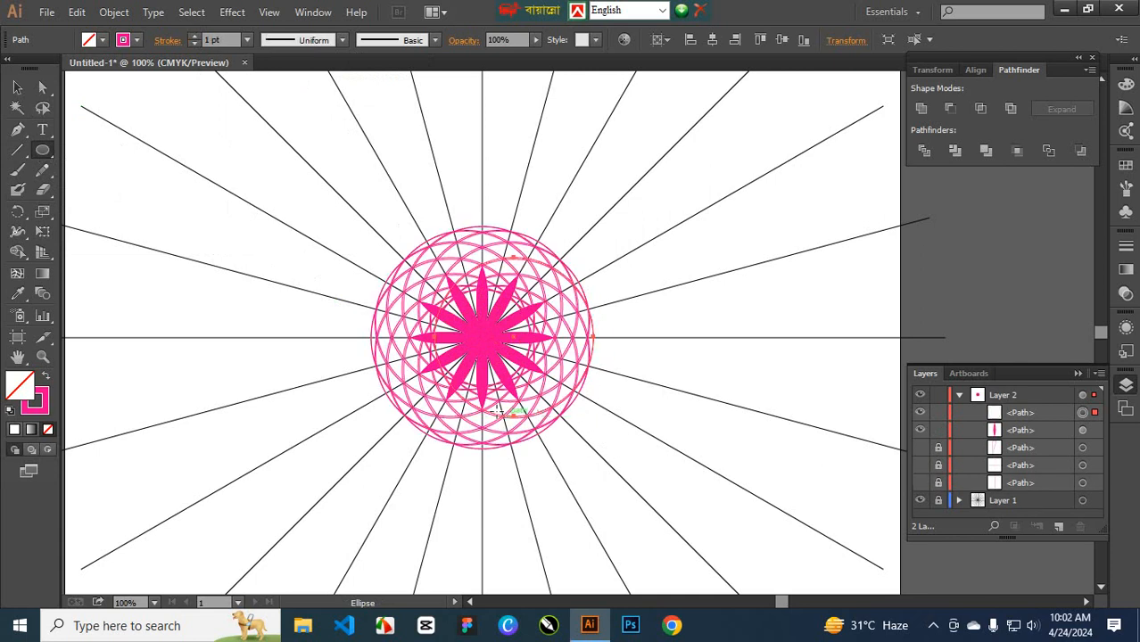
left_click(777, 43)
left_click(712, 42)
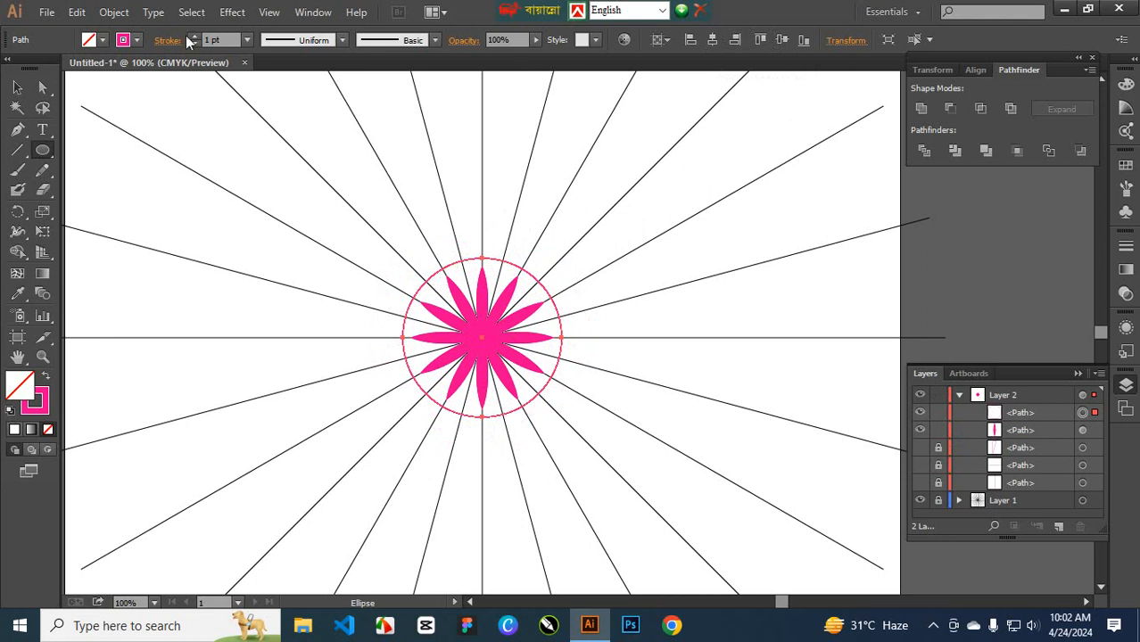
Set the circle's stroke weight to 6 pt
left_click(190, 36)
left_click(190, 37)
left_click(190, 36)
left_click(190, 37)
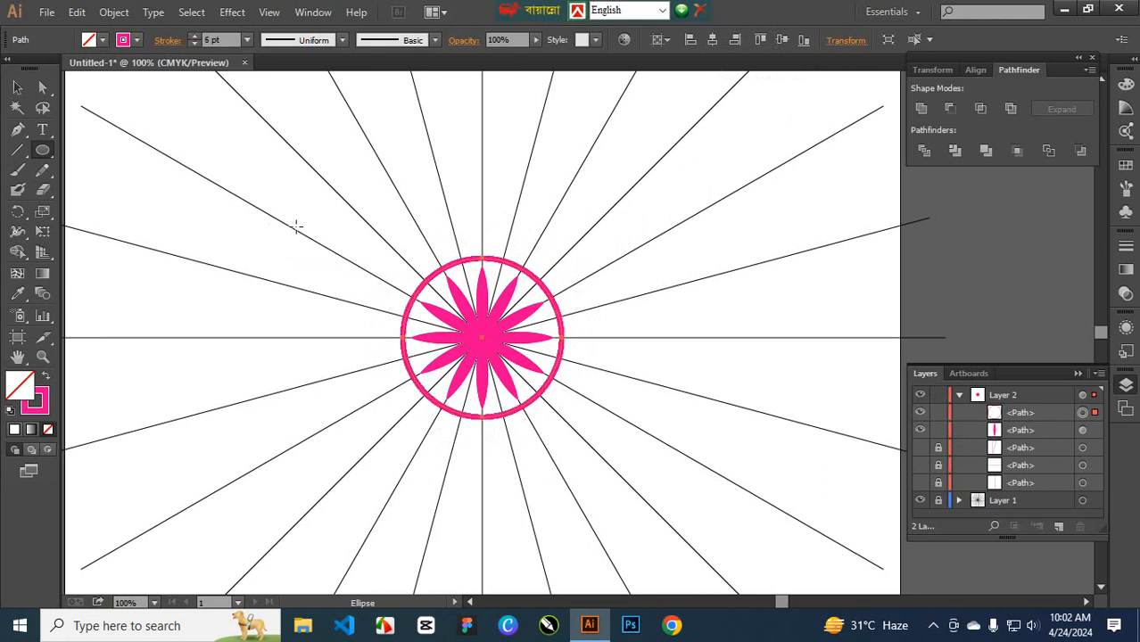
Try to draw a petal outline with the Pencil outward from the circle's upper-left edge, undoing both attempts
key("a")
key("ctrl+plus")
key("ctrl+plus")
mouse_move(306, 226)
left_mouse_down()
mouse_move(390, 425)
mouse_move(389, 369)
left_mouse_up()
left_click(42, 169)
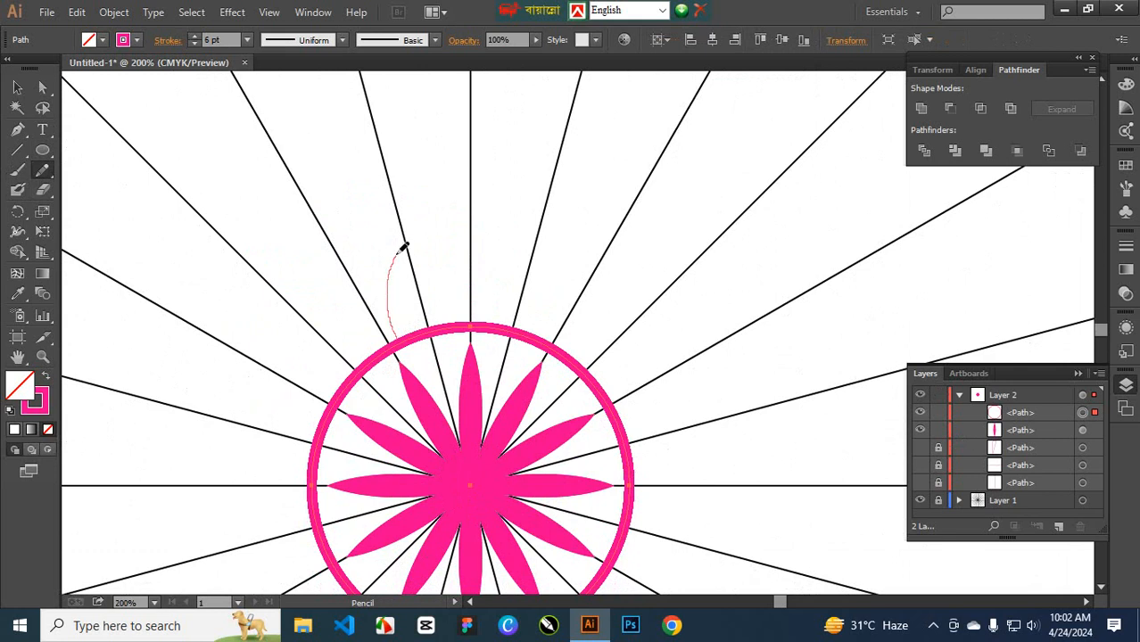
left_click_drag(408, 230, 407, 230)
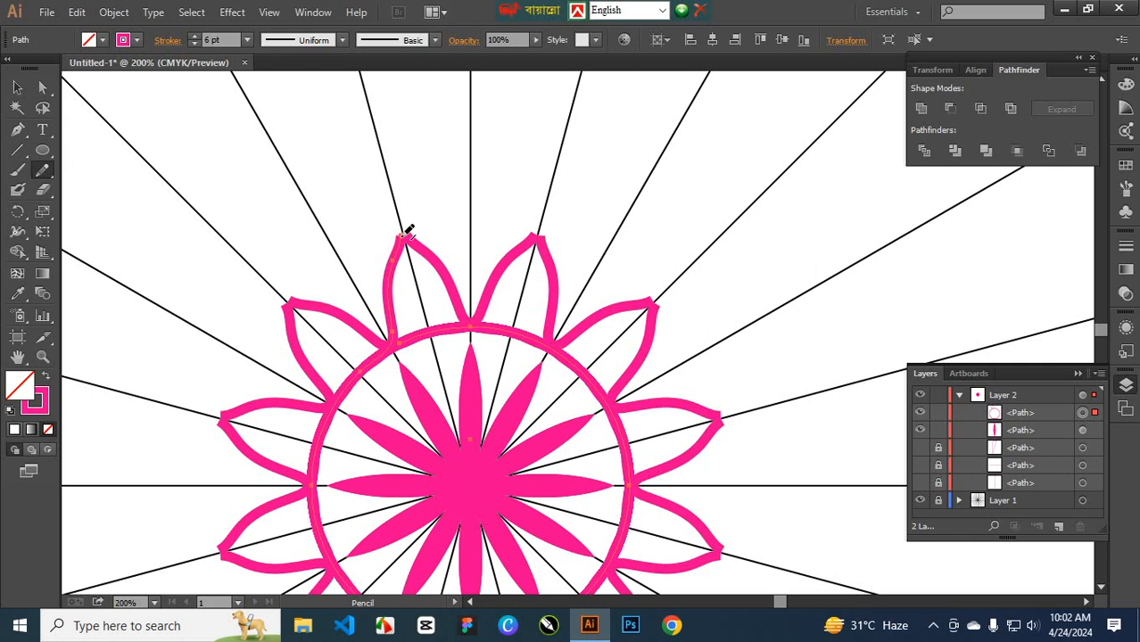
key("ctrl+z")
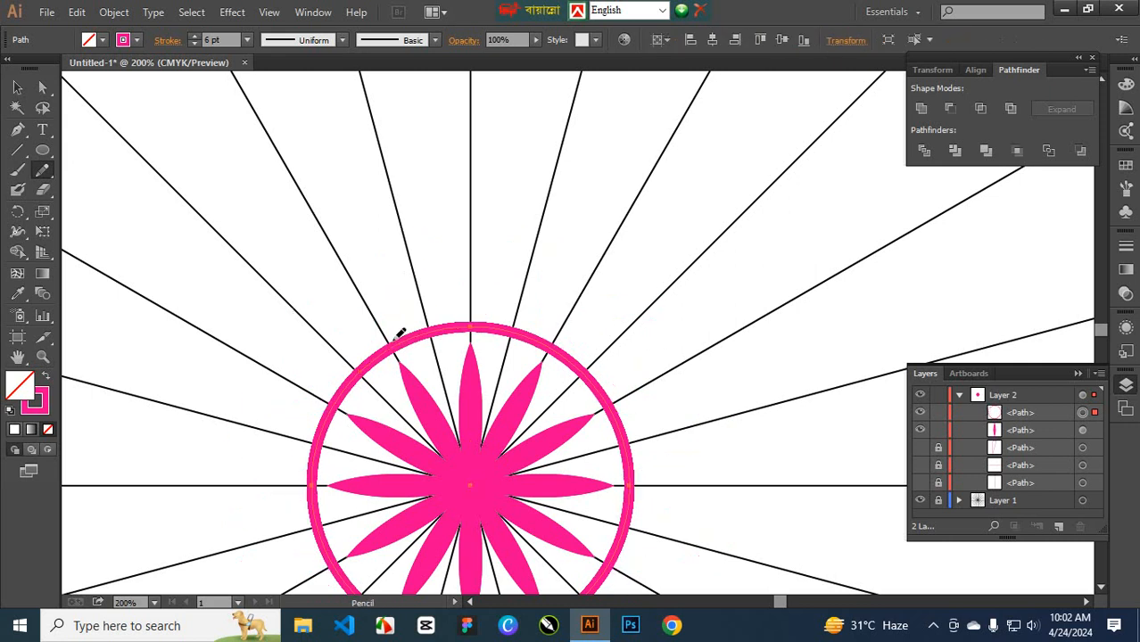
left_click_drag(398, 287, 399, 287)
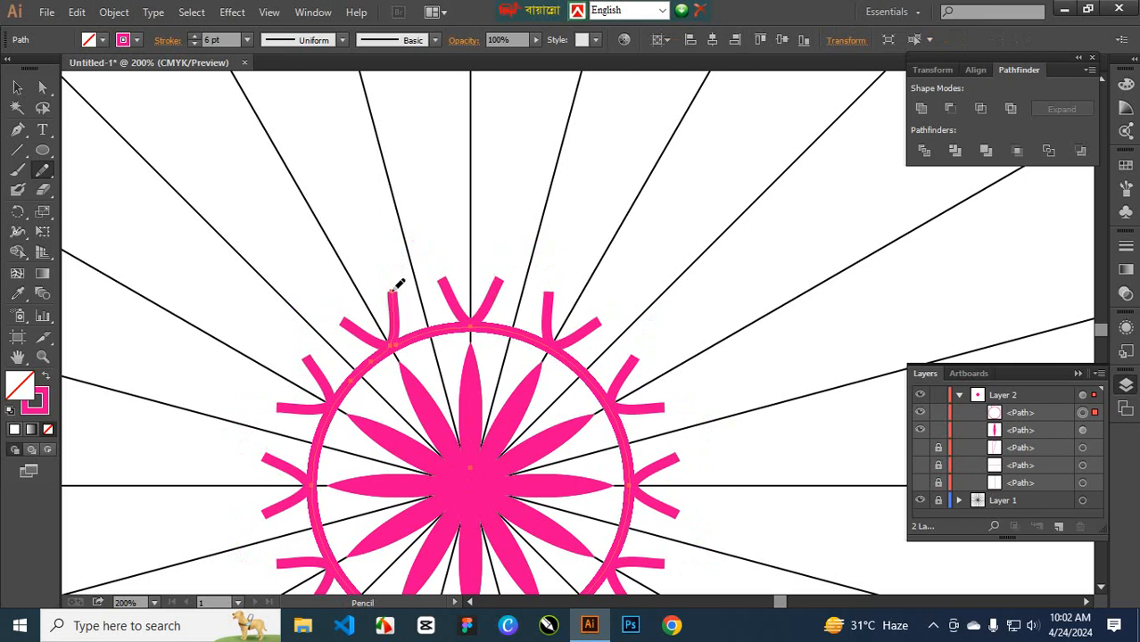
key("ctrl+z")
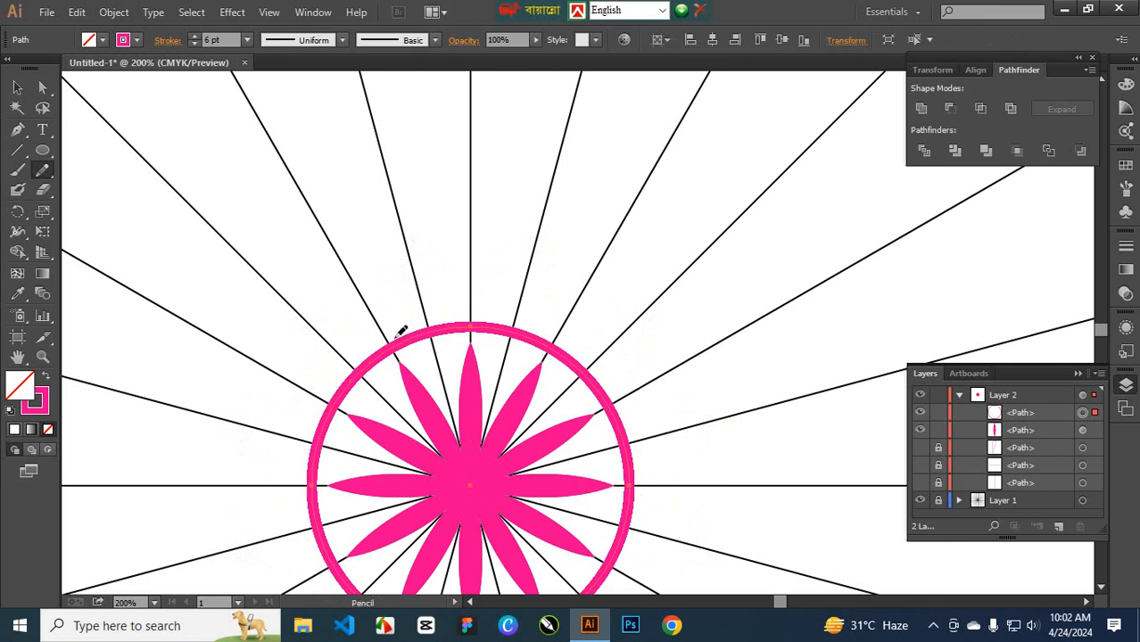
Try to draw one side of a petal with the Pencil from the ring's upper-left edge outward, and undo each attempt
left_click_drag(392, 306, 390, 284)
left_click_drag(401, 220, 467, 322)
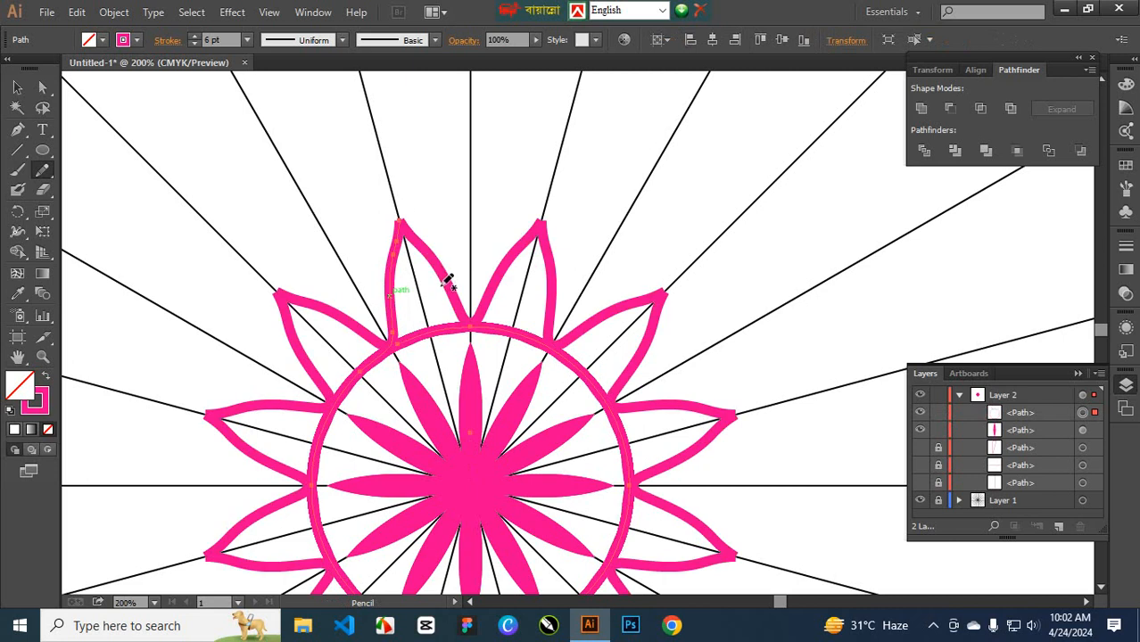
key("ctrl")
key("ctrl+equal")
key("ctrl+equal")
key("ctrl+equal")
key("ctrl+equal")
mouse_move(376, 284)
left_mouse_down()
mouse_move(597, 487)
mouse_move(573, 389)
mouse_move(583, 319)
mouse_move(640, 273)
mouse_move(653, 232)
mouse_move(647, 265)
left_mouse_up()
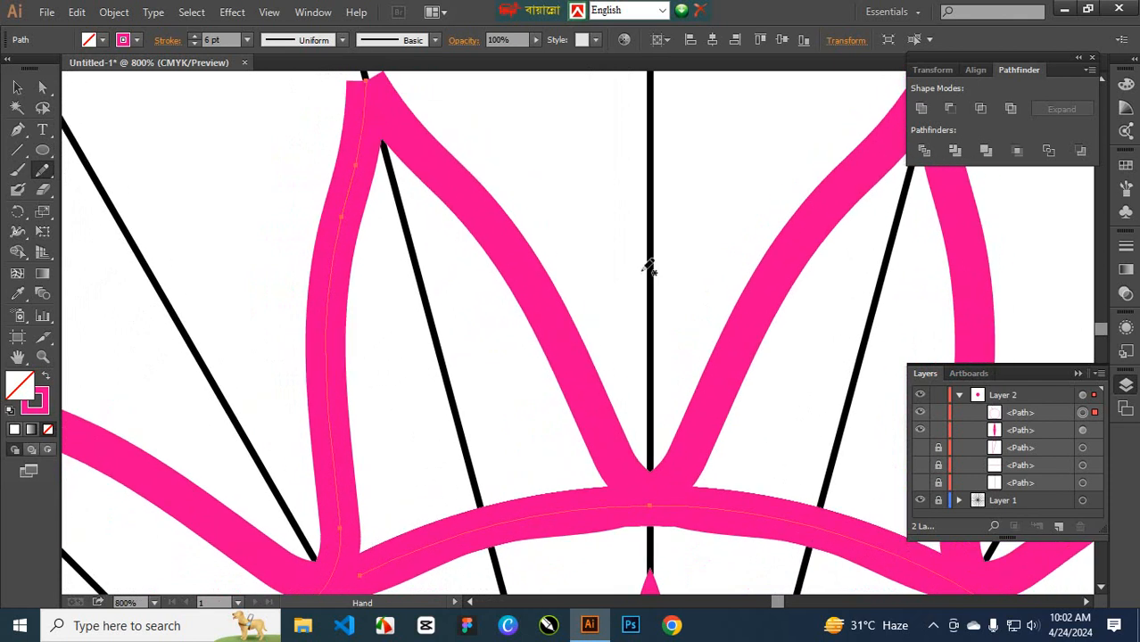
key("ctrl+z")
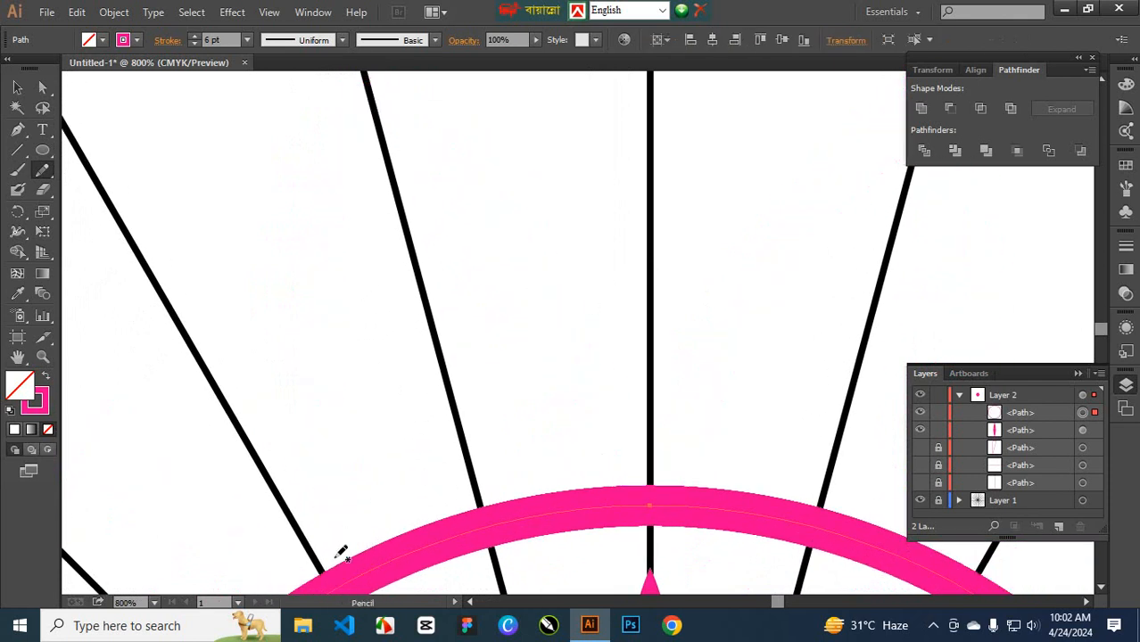
mouse_move(343, 562)
left_mouse_down()
mouse_move(356, 303)
mouse_move(390, 164)
left_mouse_up()
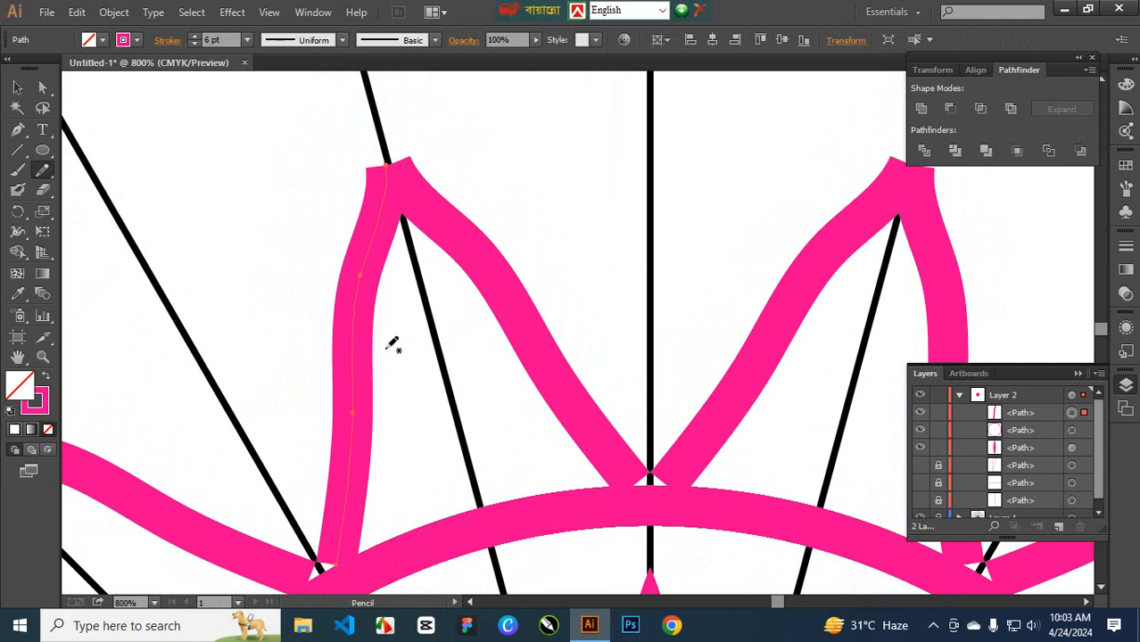
key("ctrl+z")
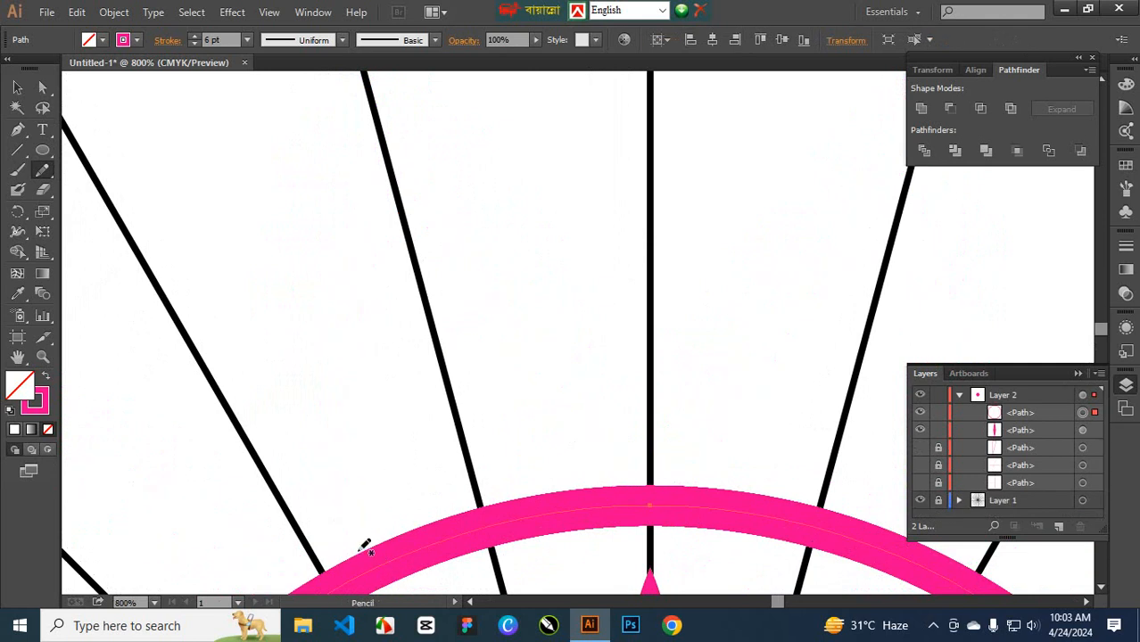
Draw one petal side with the Pencil from the ring to the upper-left guide line, then move its lower end to about X 457, Y 414 px
mouse_move(362, 552)
left_mouse_down()
mouse_move(342, 446)
mouse_move(345, 292)
mouse_move(382, 203)
mouse_move(384, 144)
left_mouse_up()
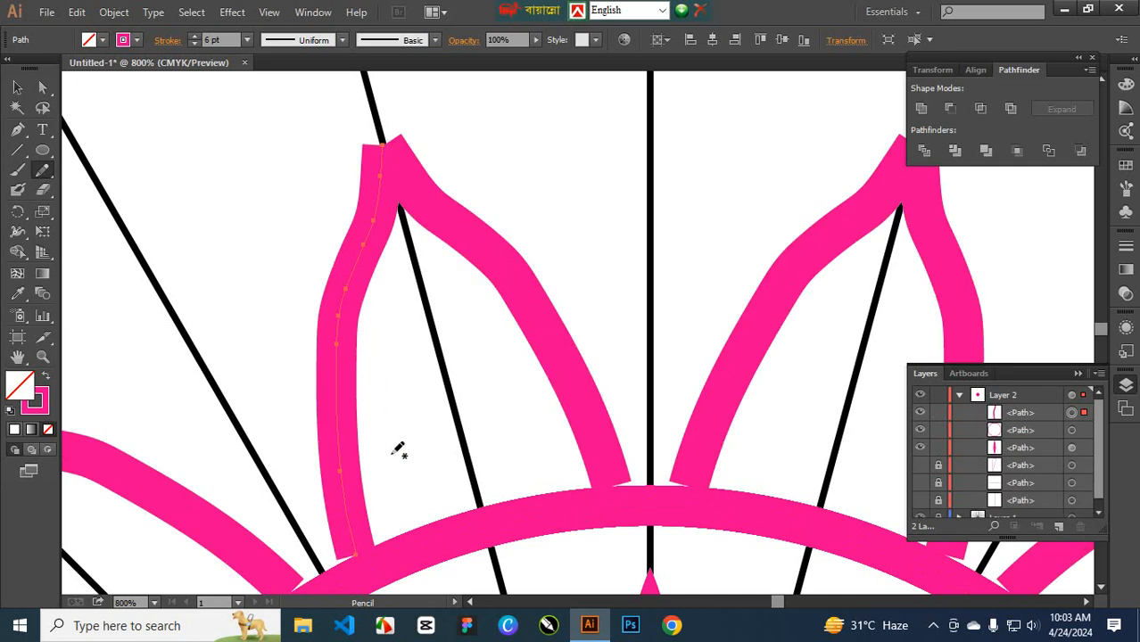
key("v")
left_click(385, 150)
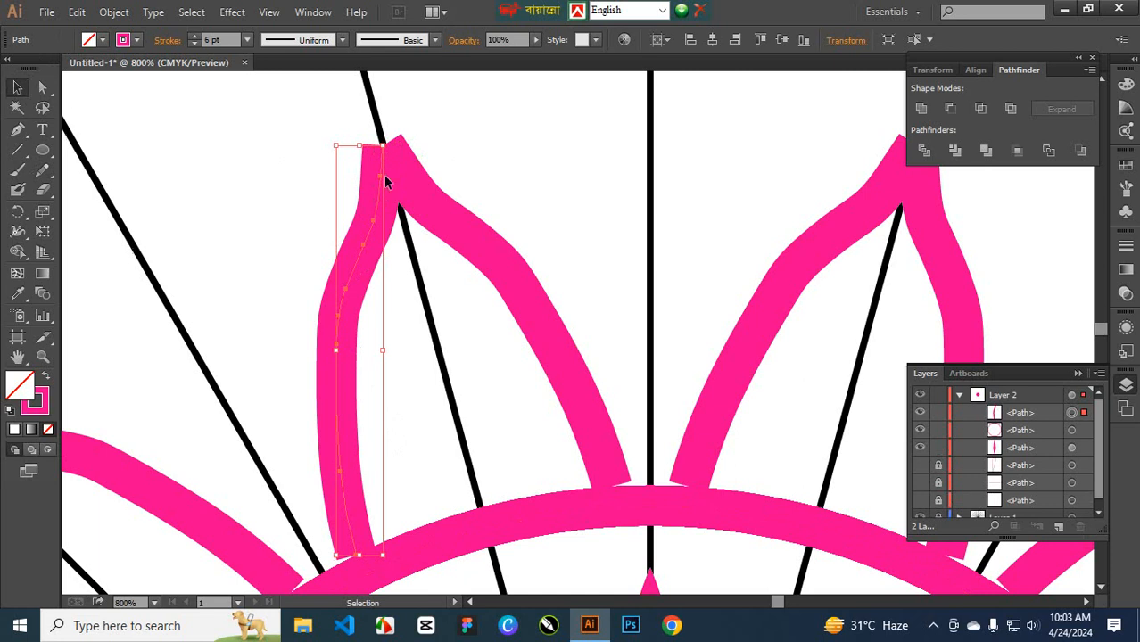
key("a")
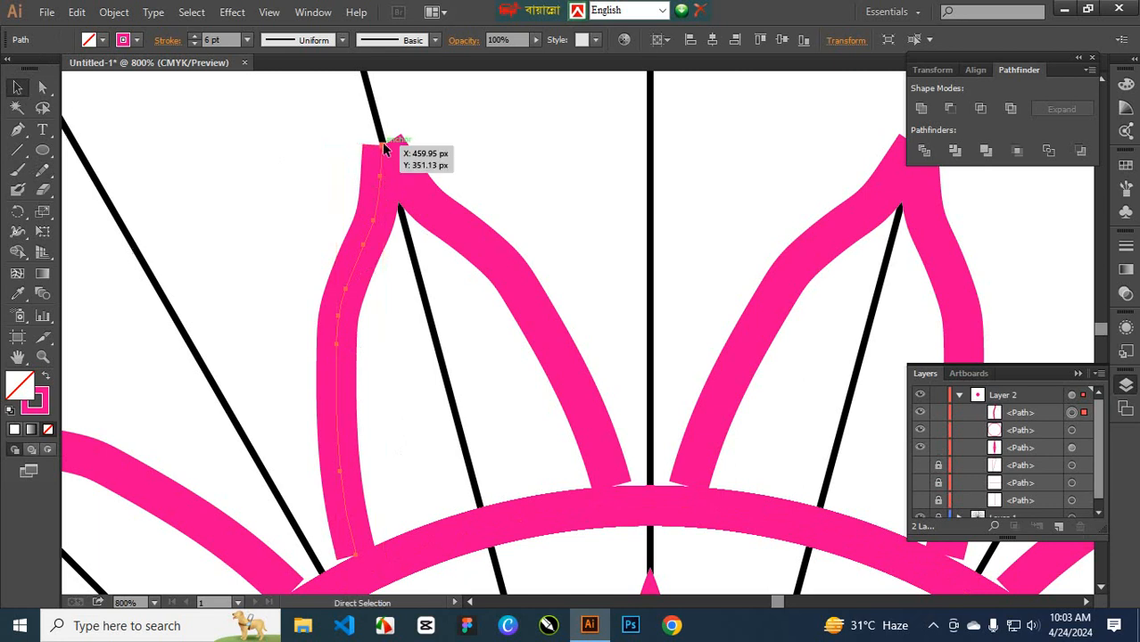
left_click(384, 143)
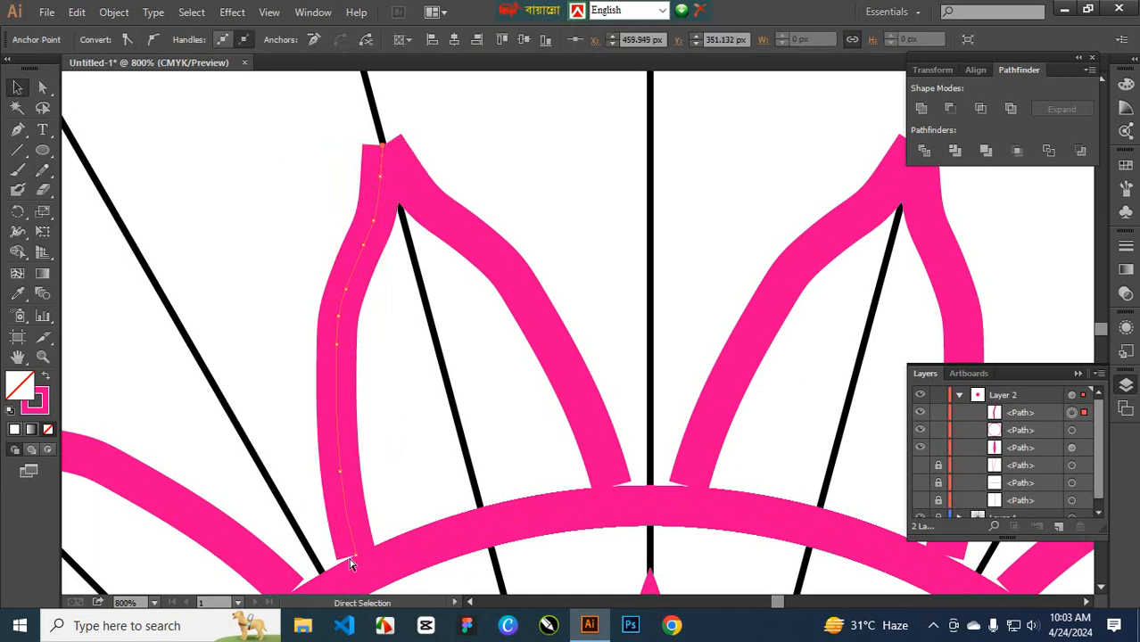
left_click_drag(350, 561, 363, 578)
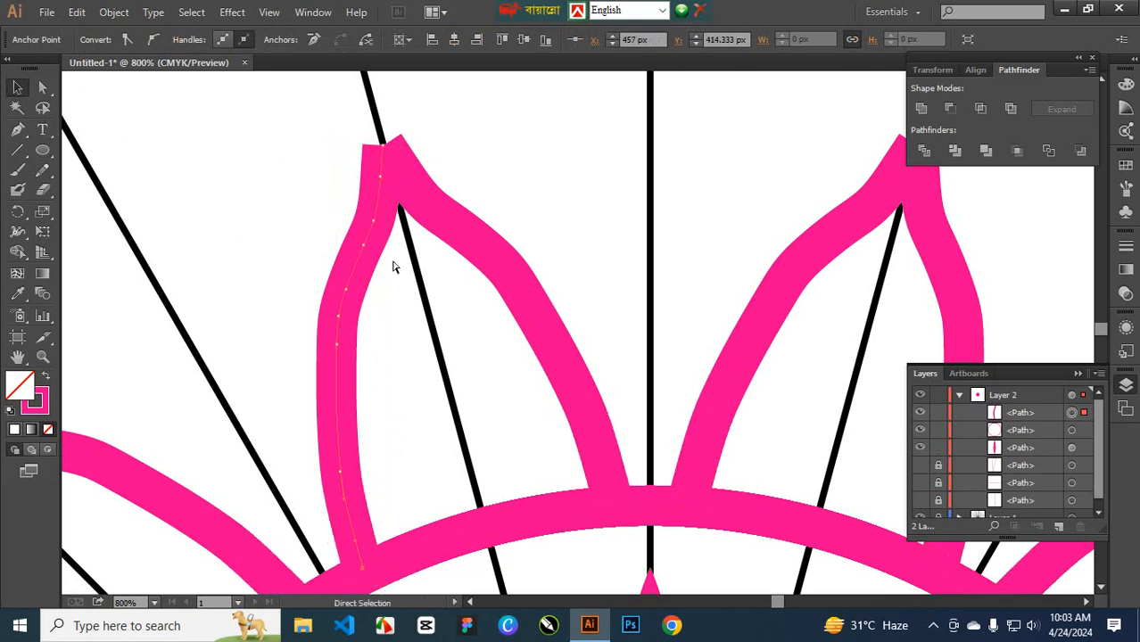
Apply the lens-shaped variable width profile, tapering at both ends, to the petal outline path
key("v")
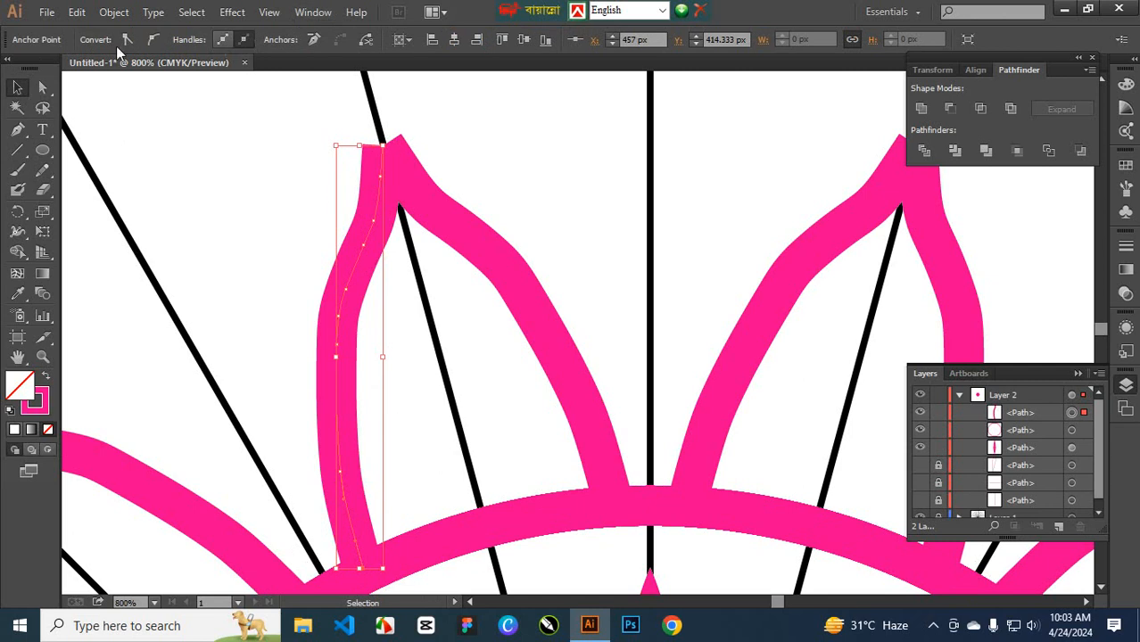
left_click(43, 154)
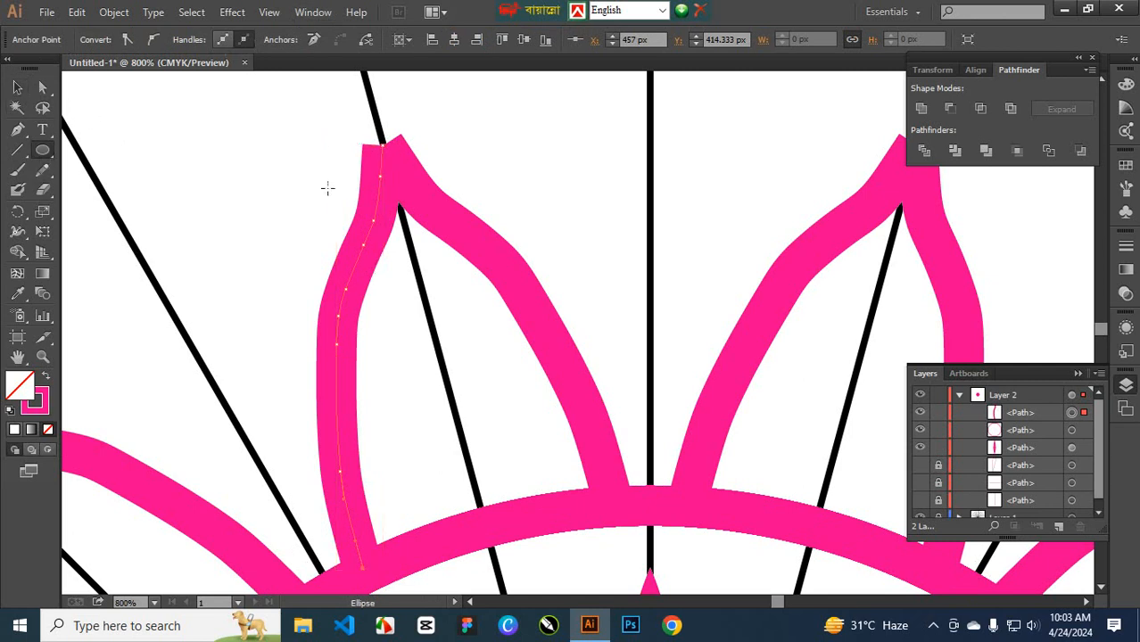
key("ctrl+shift+a")
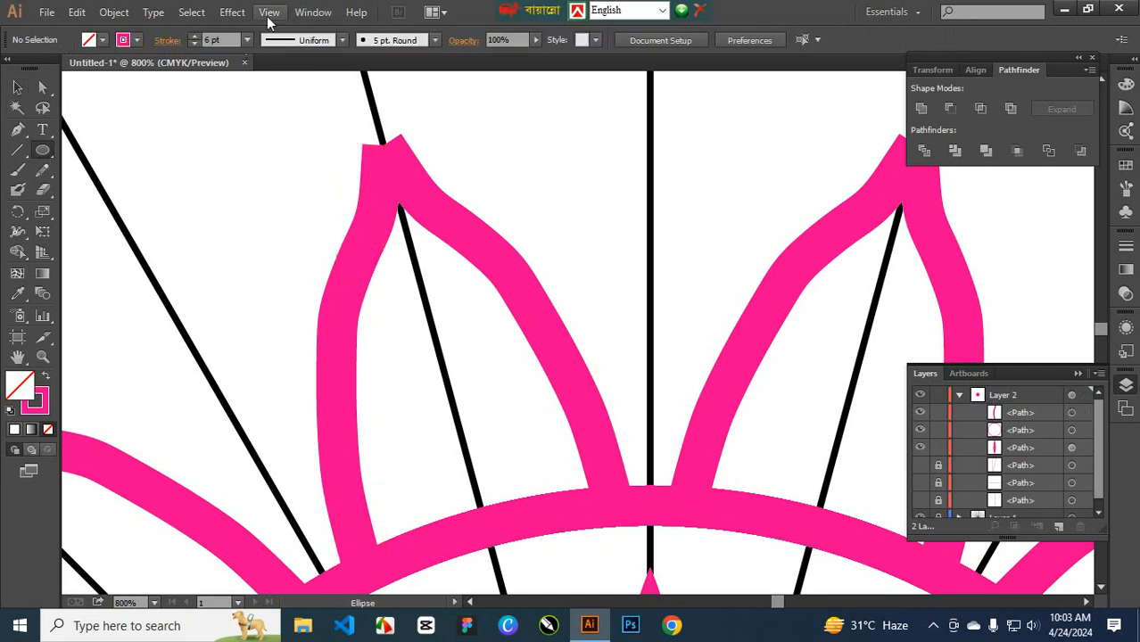
left_click(314, 45)
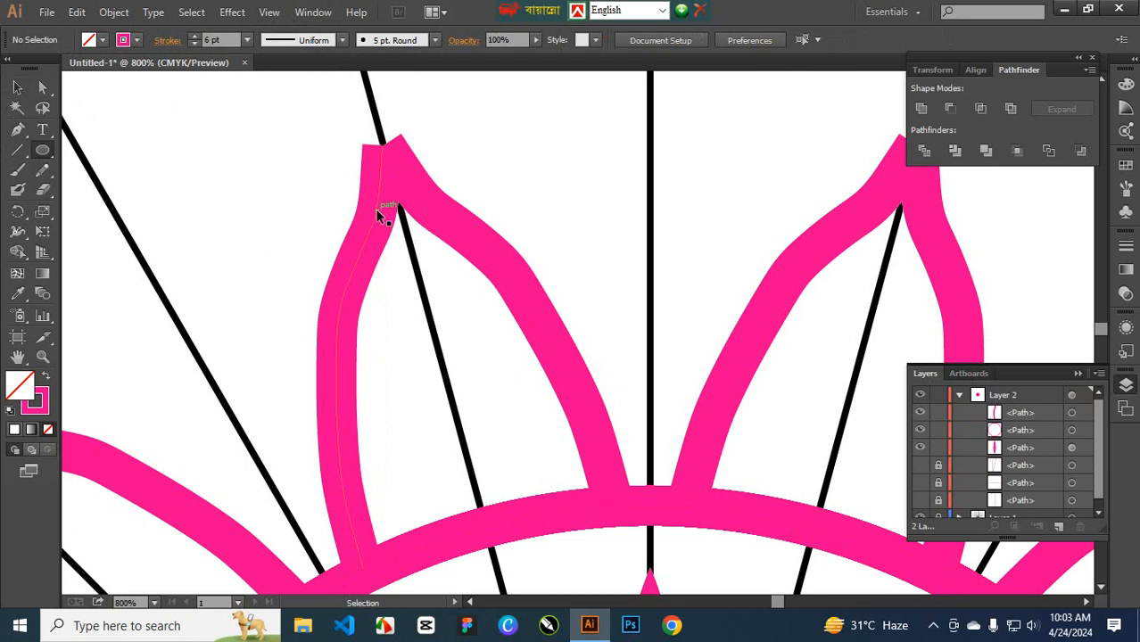
left_click(383, 216)
left_click(314, 40)
left_click(299, 103)
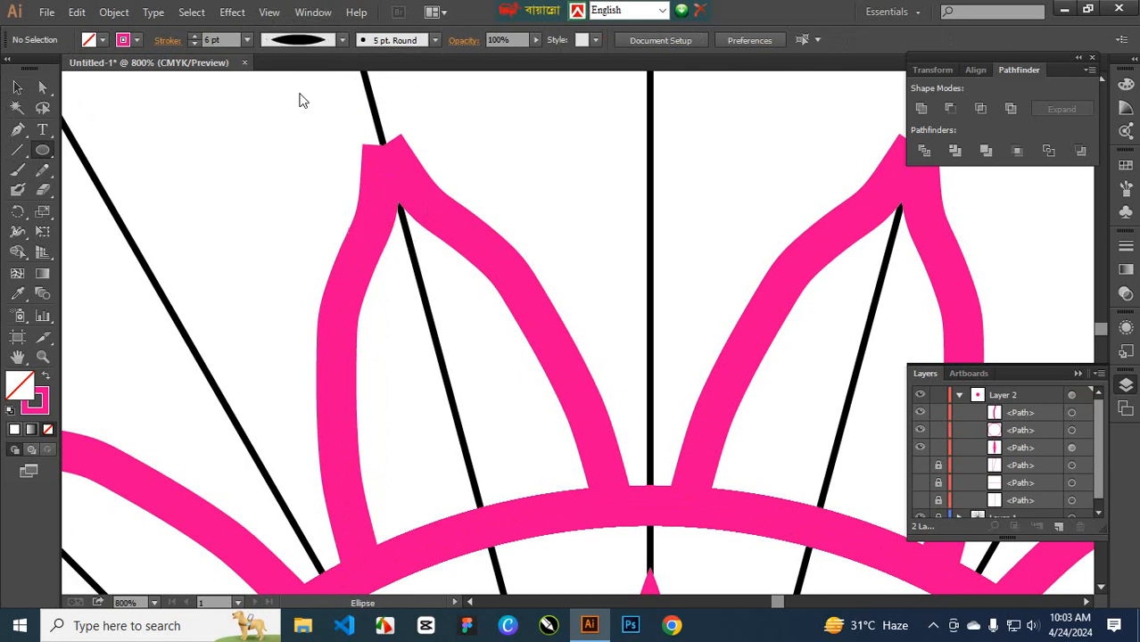
left_click(382, 223)
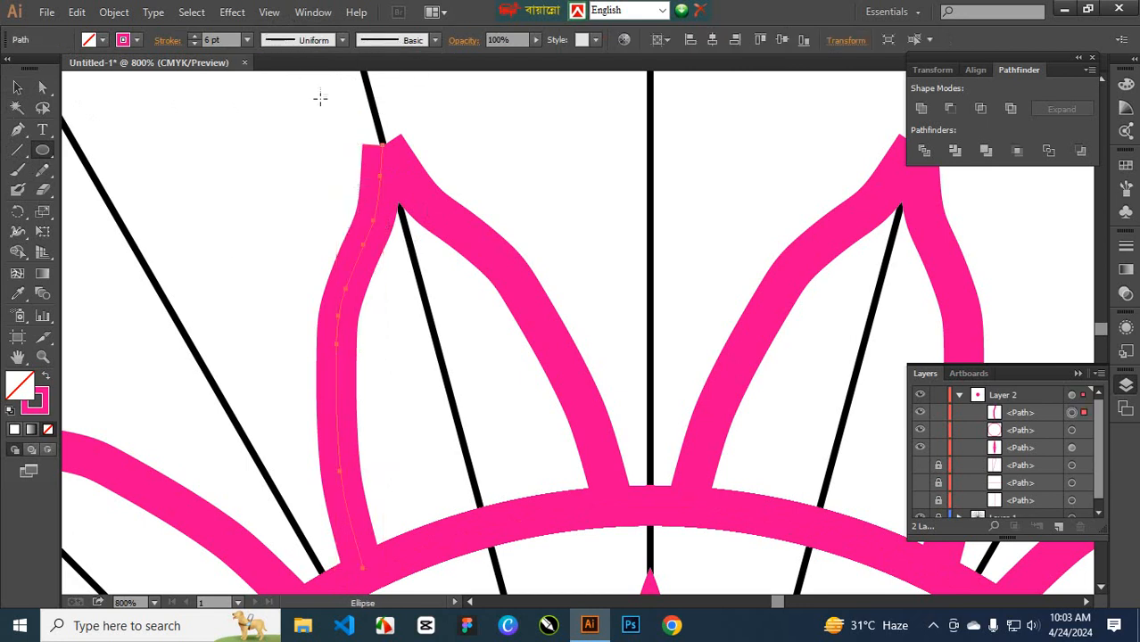
left_click(314, 40)
left_click(290, 102)
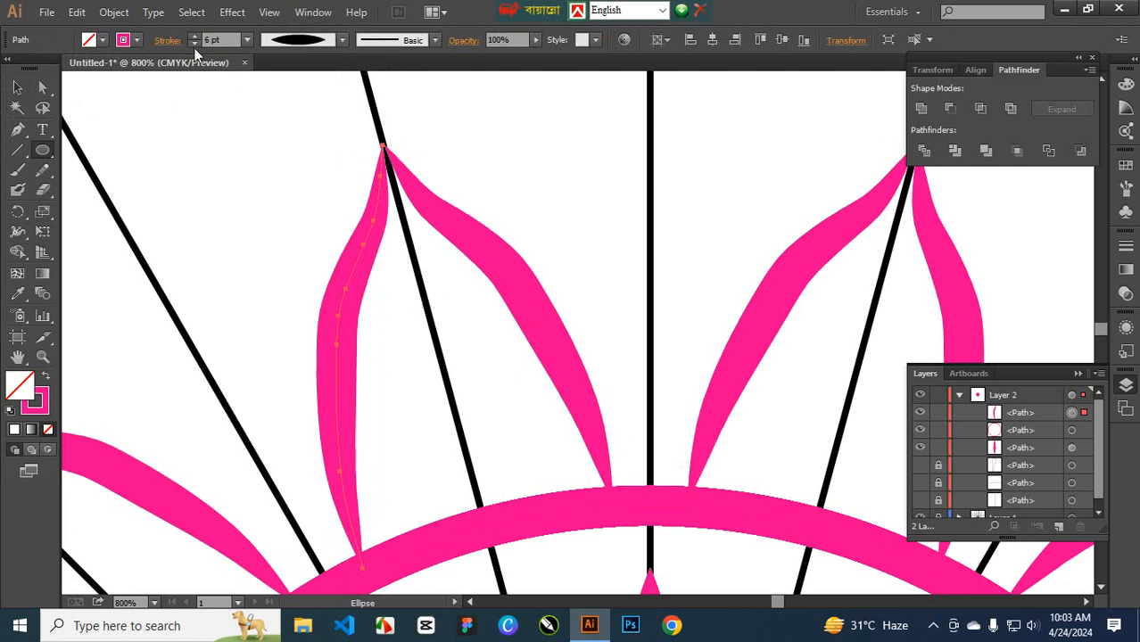
Set the petal outline's stroke weight to 3 pt
key("v")
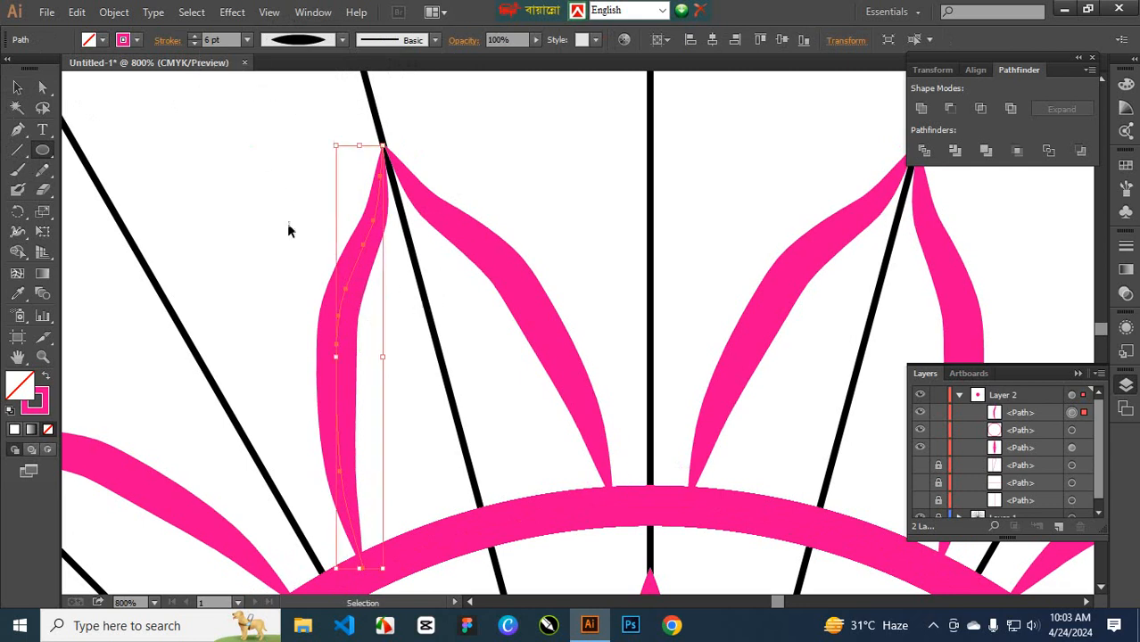
left_click(197, 43)
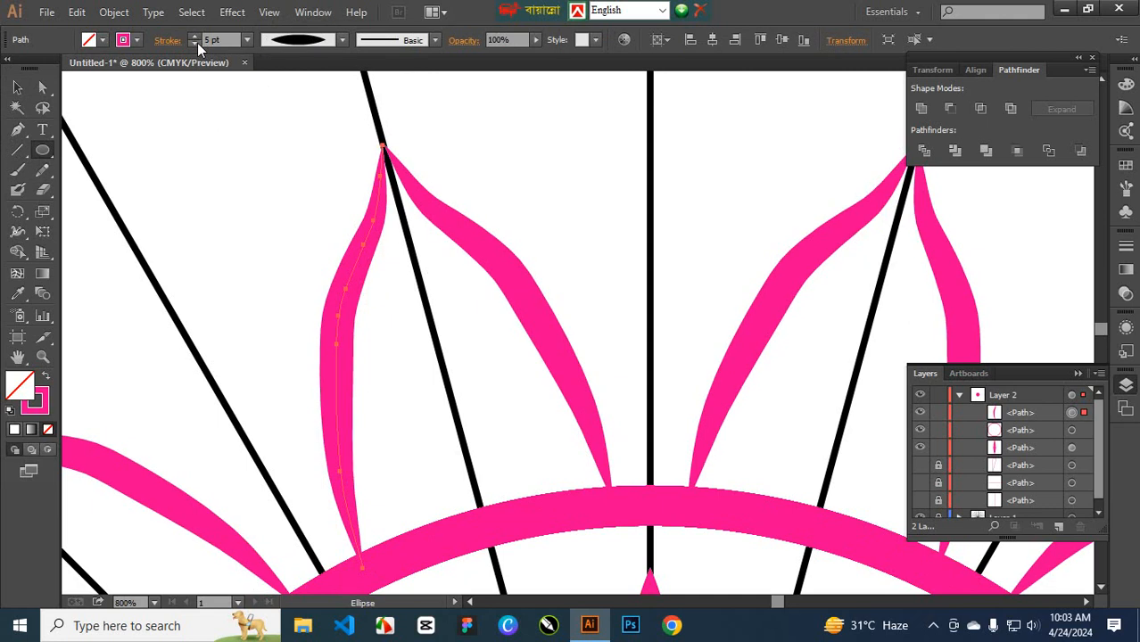
left_click(197, 43)
left_click(197, 43)
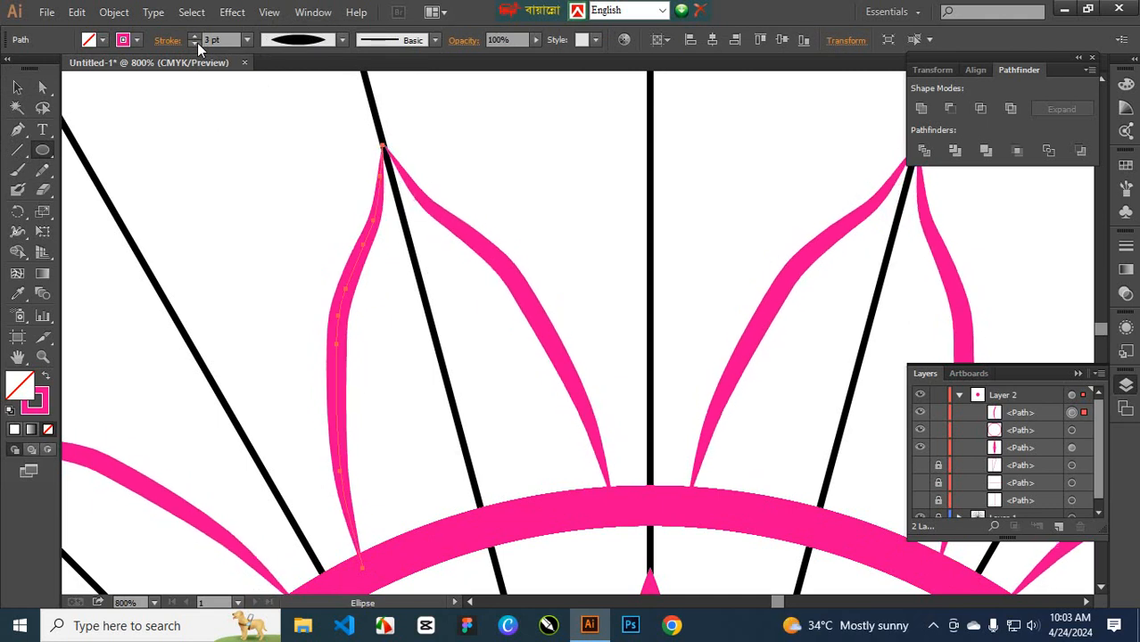
Draw a shorter curved line with the Pencil inside the petal, starting at the ring, and set its stroke to 4 pt
left_click(41, 176)
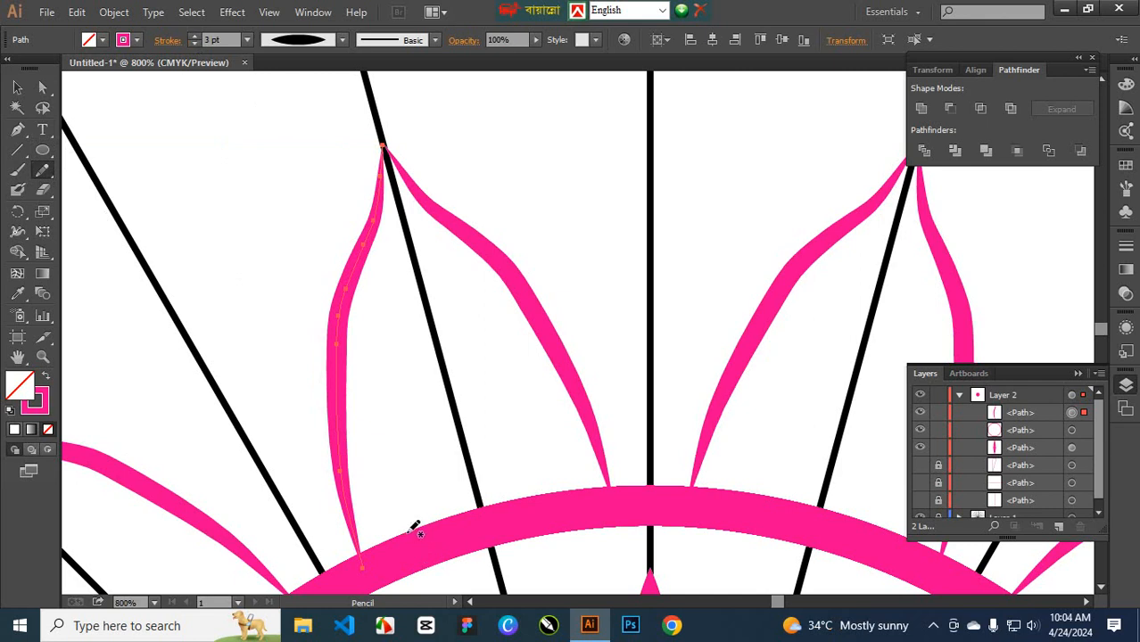
mouse_move(414, 526)
left_mouse_down()
mouse_move(394, 421)
mouse_move(420, 327)
left_mouse_up()
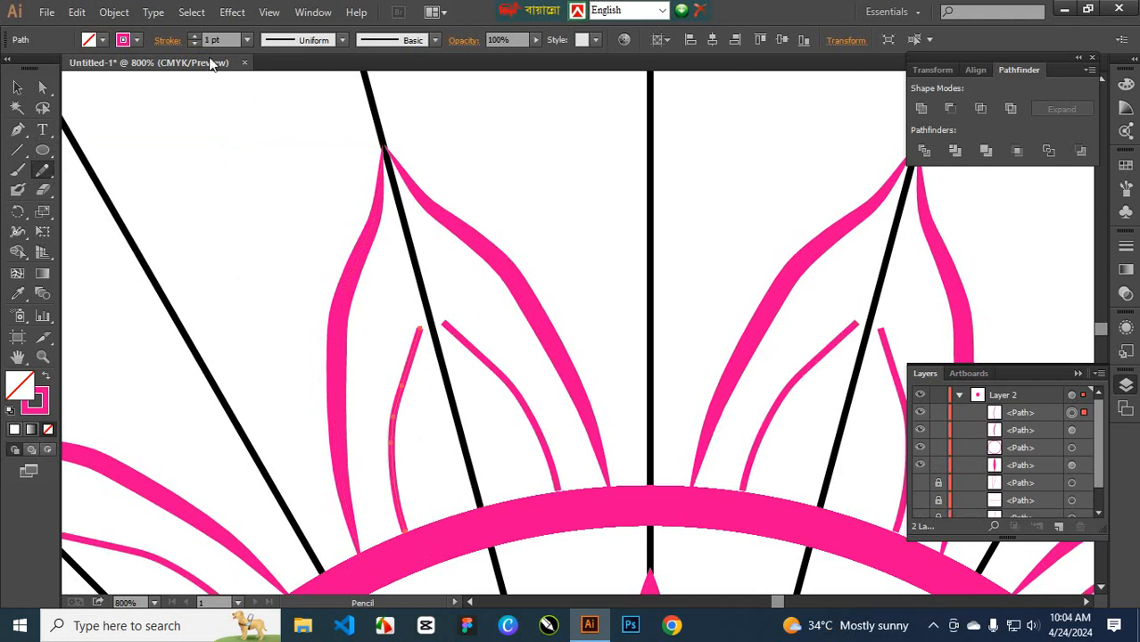
left_click(194, 37)
left_click(194, 37)
left_click(193, 37)
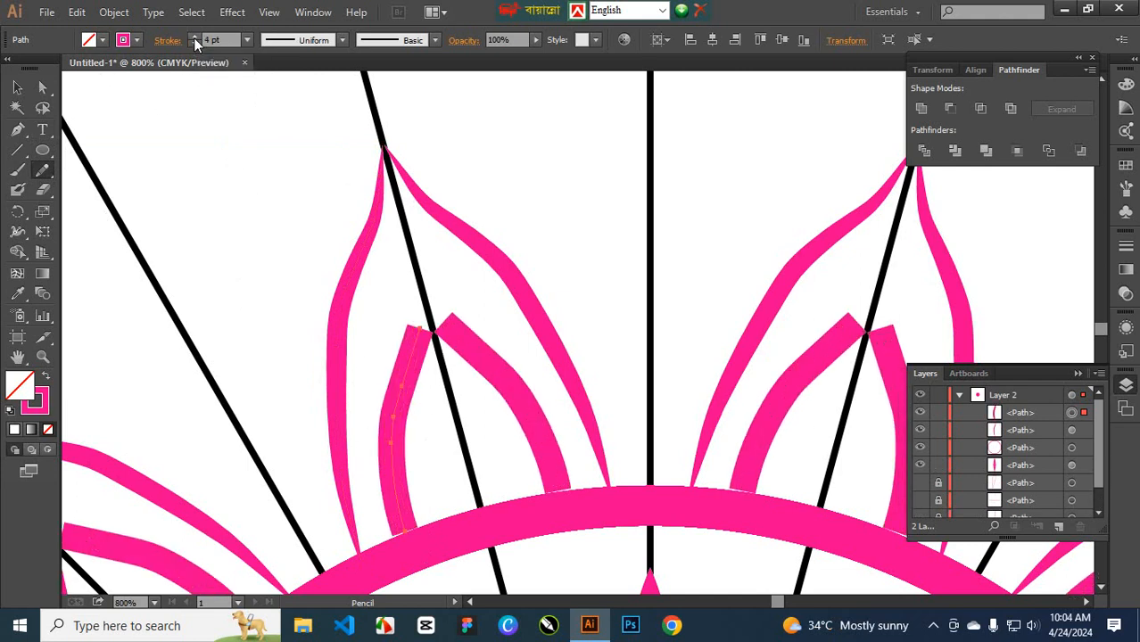
Apply the wedge-shaped width profile to the inner petal line so it narrows to a point at the tip
left_click(294, 40)
left_click(294, 169)
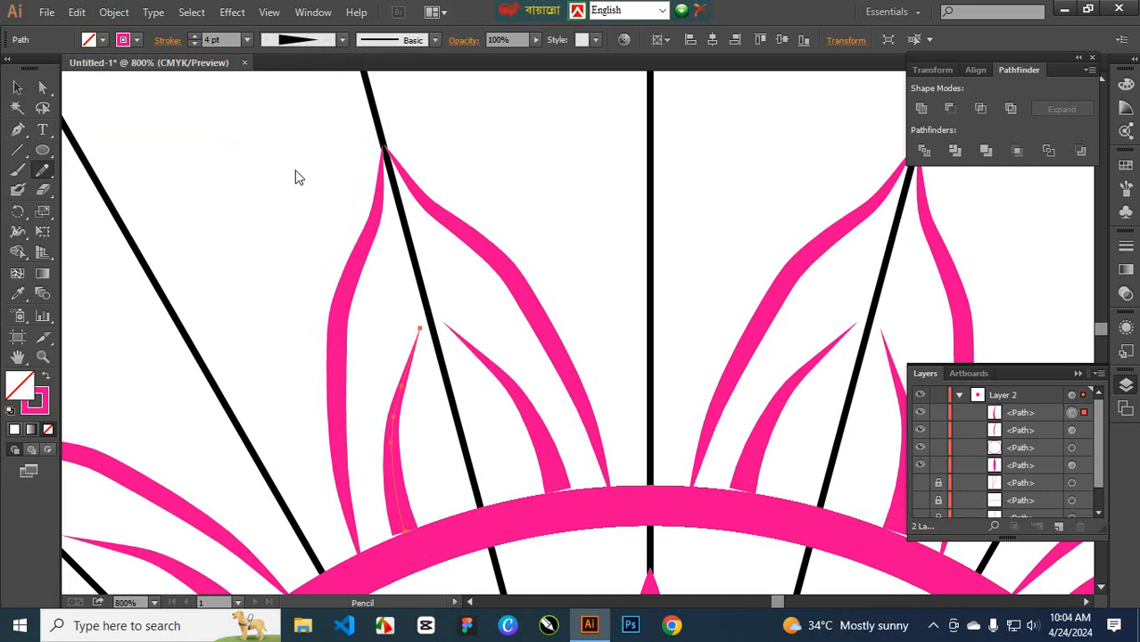
left_click(294, 40)
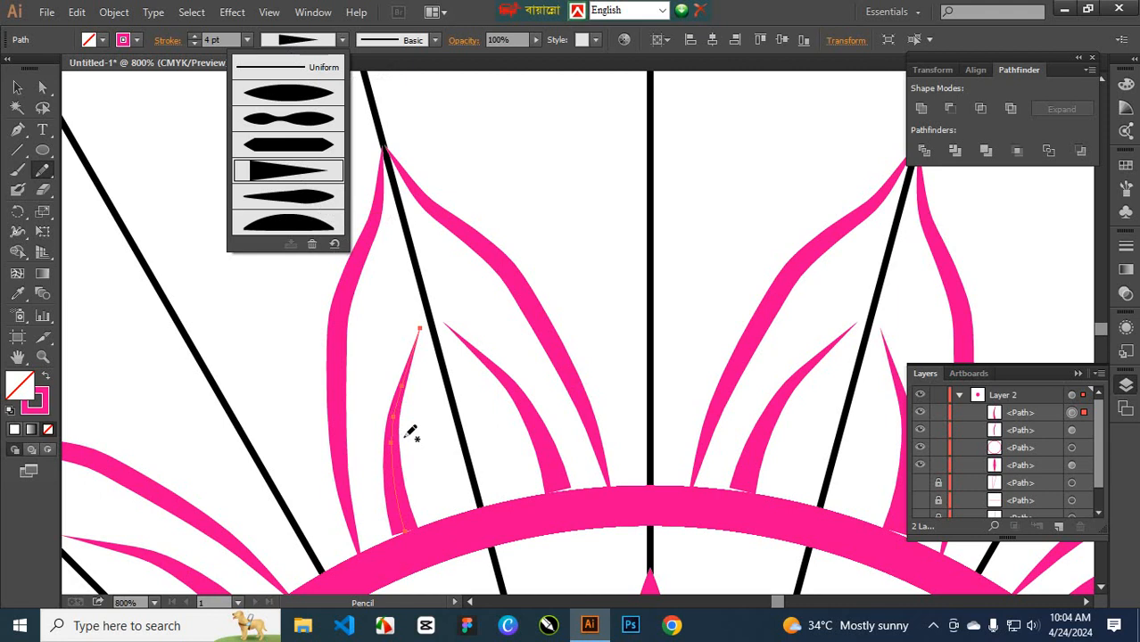
Deselect the inner line, then draw a circle around the outer petals and centre it horizontally and vertically on the artboard
key("ctrl+minus")
key("ctrl+minus")
key("ctrl+minus")
key("ctrl+minus")
key("ctrl+minus")
key("ctrl+minus")
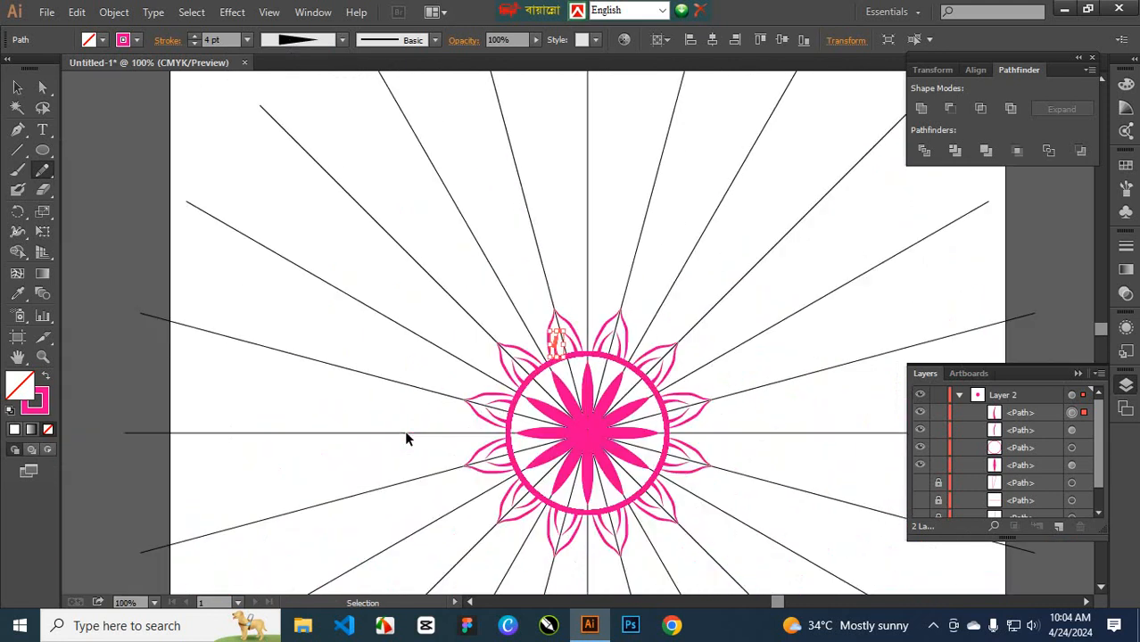
key("space")
left_click_drag(480, 533, 437, 457)
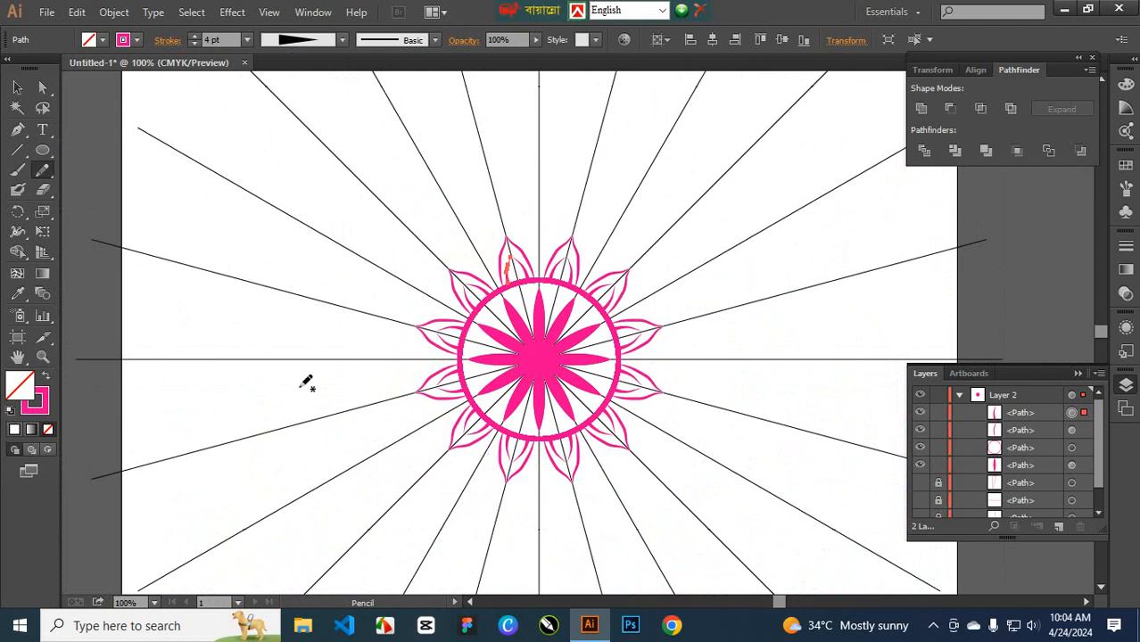
scroll(428, 373, "up", 2)
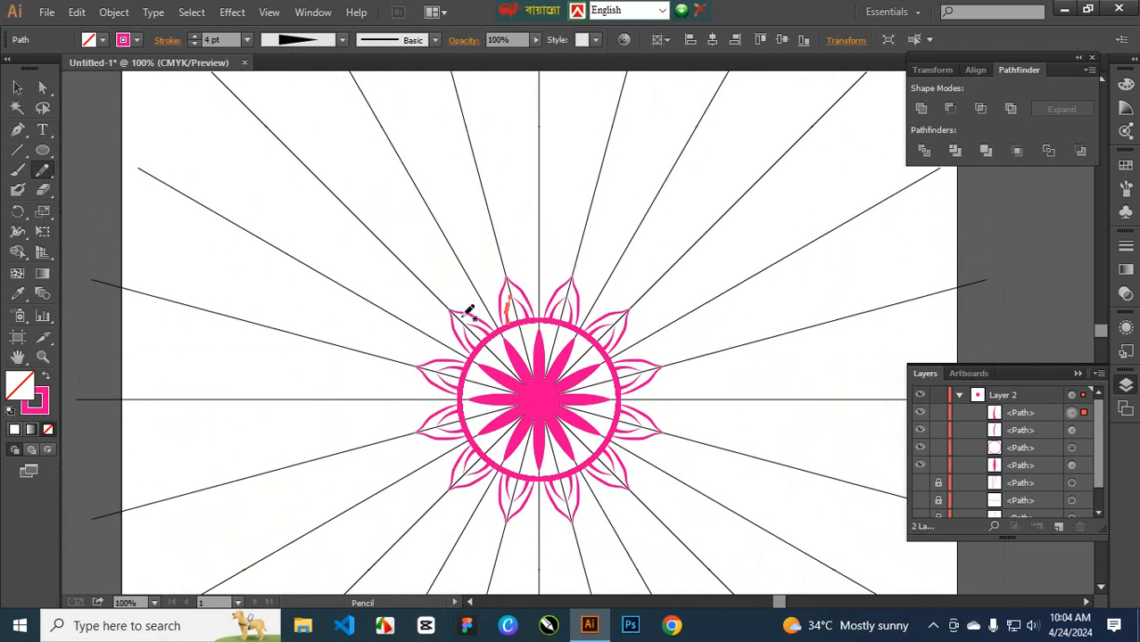
key("v")
key("Delete")
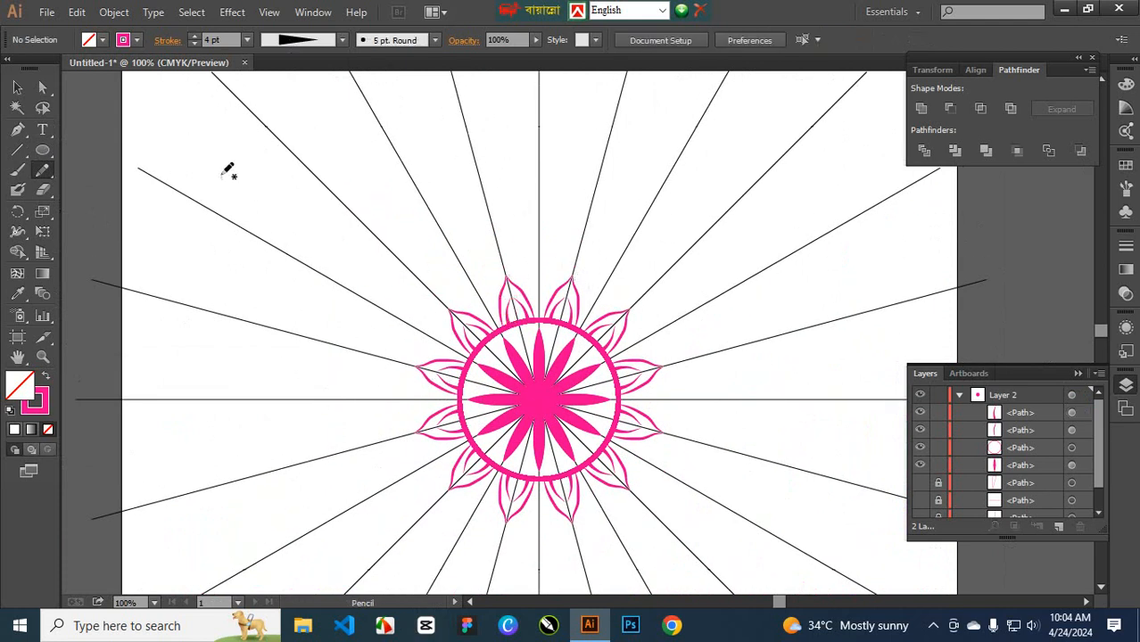
left_click(42, 150)
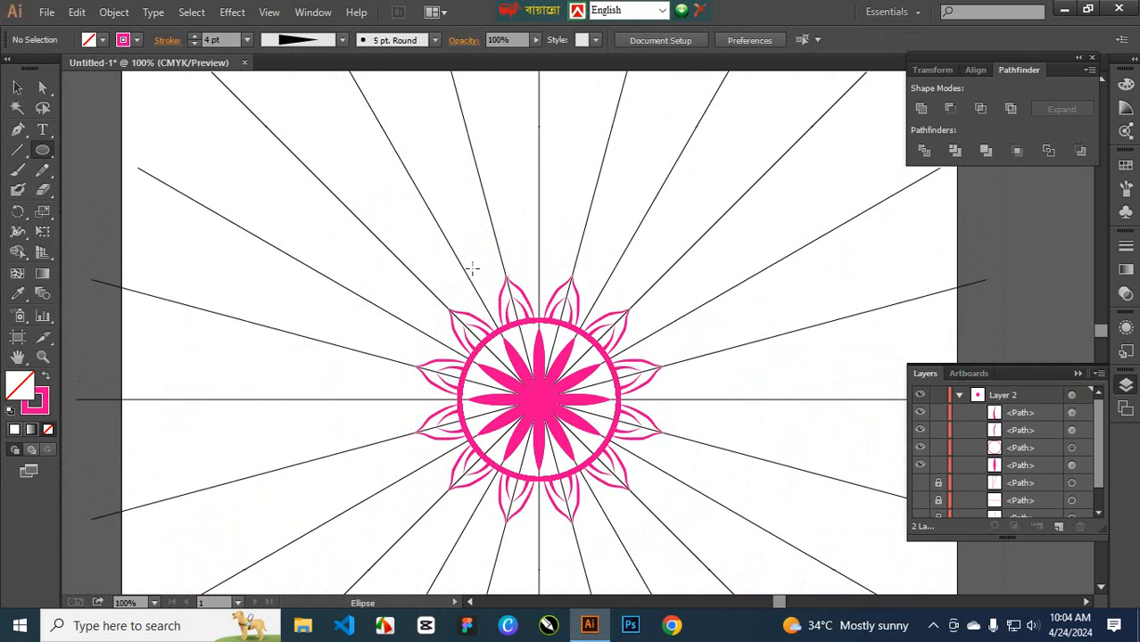
left_click_drag(462, 267, 655, 506)
left_click(711, 40)
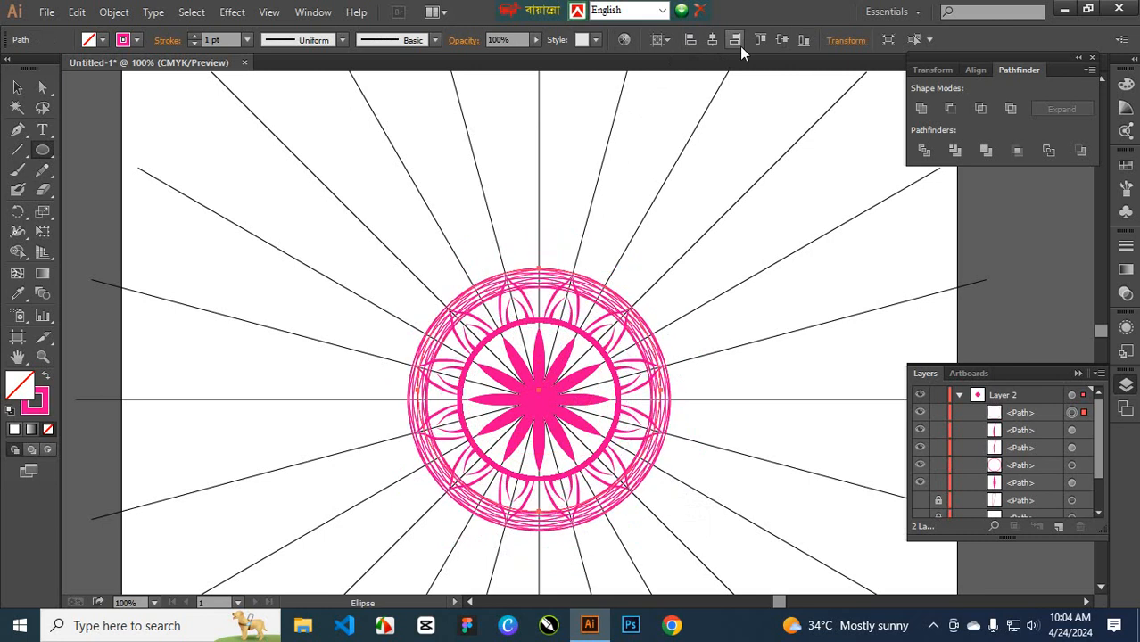
left_click(778, 42)
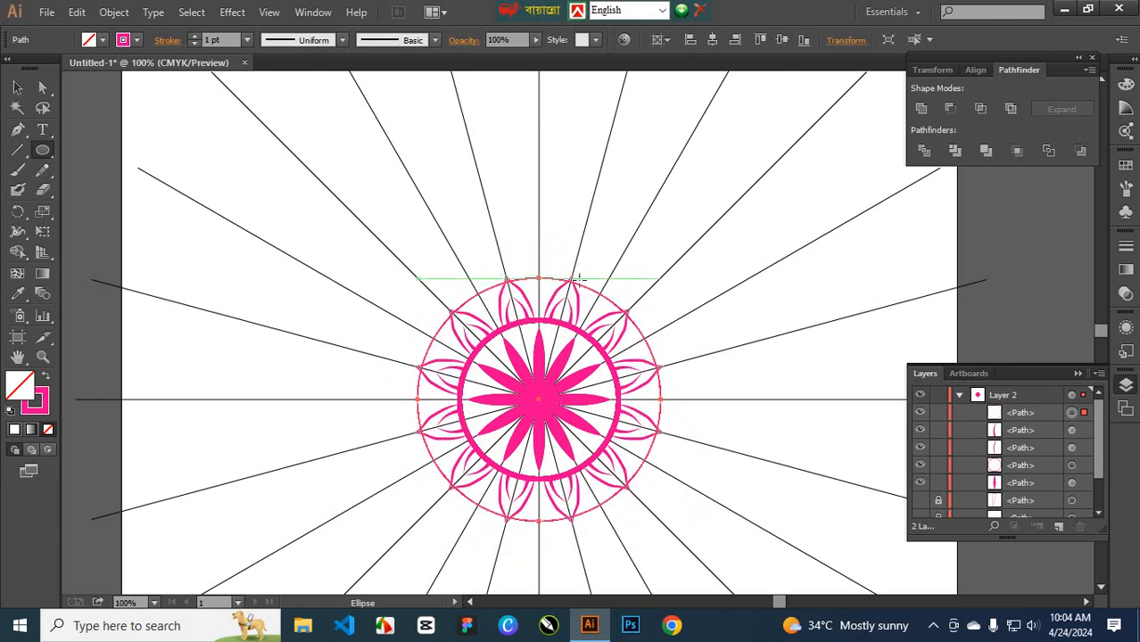
Enlarge the outer circle from its centre to clear the petal tips and set its stroke weight to 6 pt
key("v")
mouse_move(662, 530)
left_mouse_down()
mouse_move(670, 453)
mouse_move(682, 530)
left_mouse_up()
key("l")
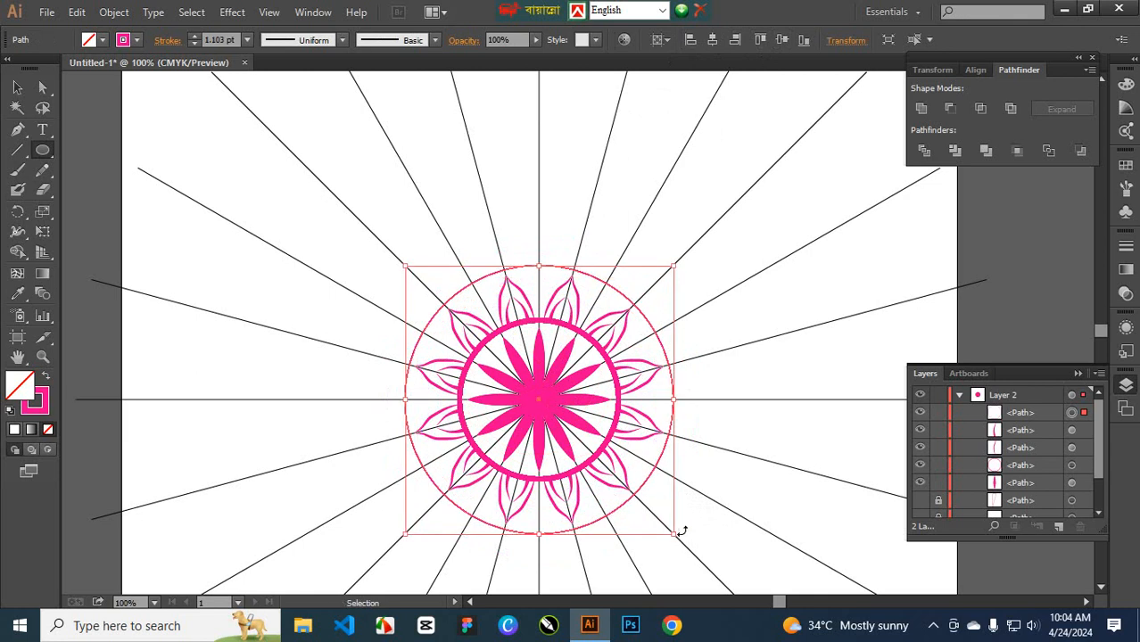
left_click(194, 36)
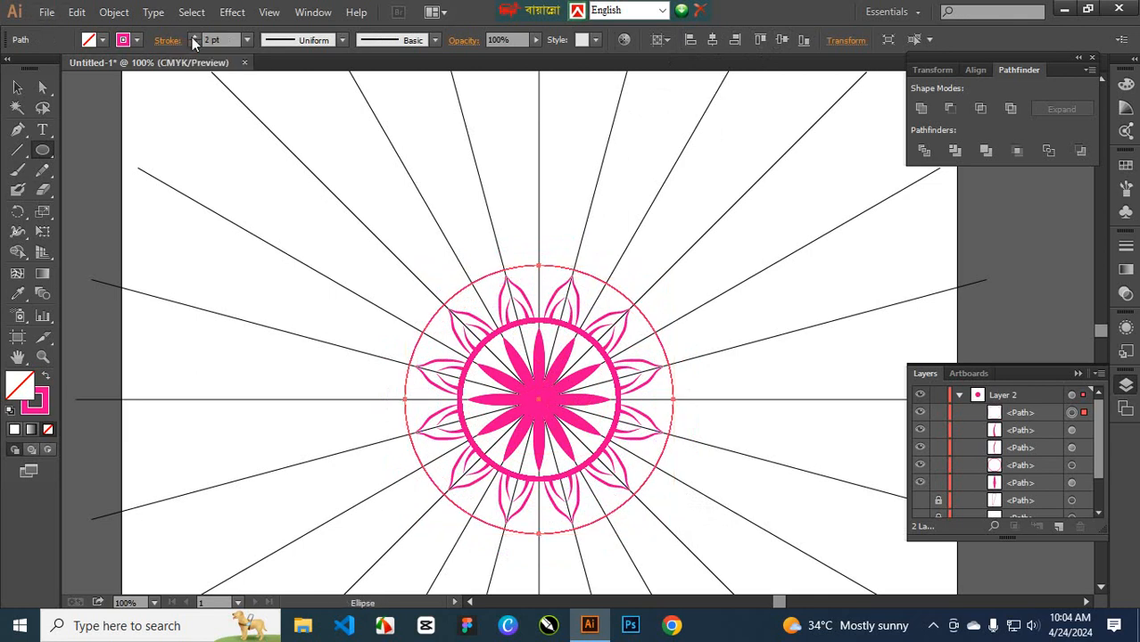
left_click(194, 37)
left_click(194, 37)
left_click(193, 37)
left_click(193, 37)
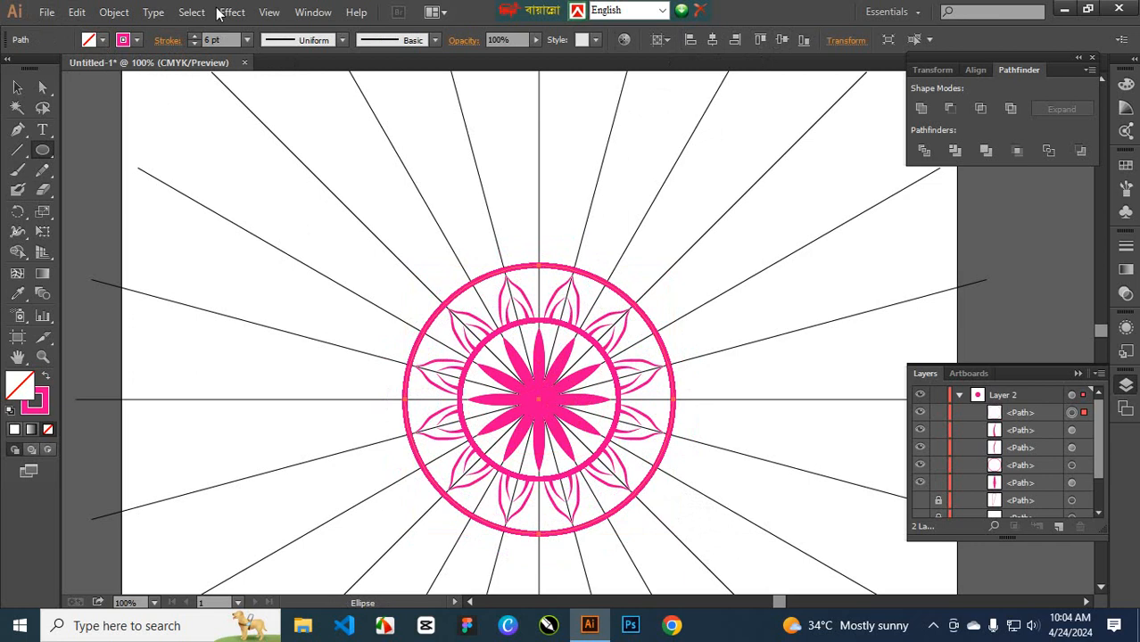
Try out a long Pencil curve with a curled end rising from the outer circle, undoing each attempt
scroll(379, 252, "up", 1)
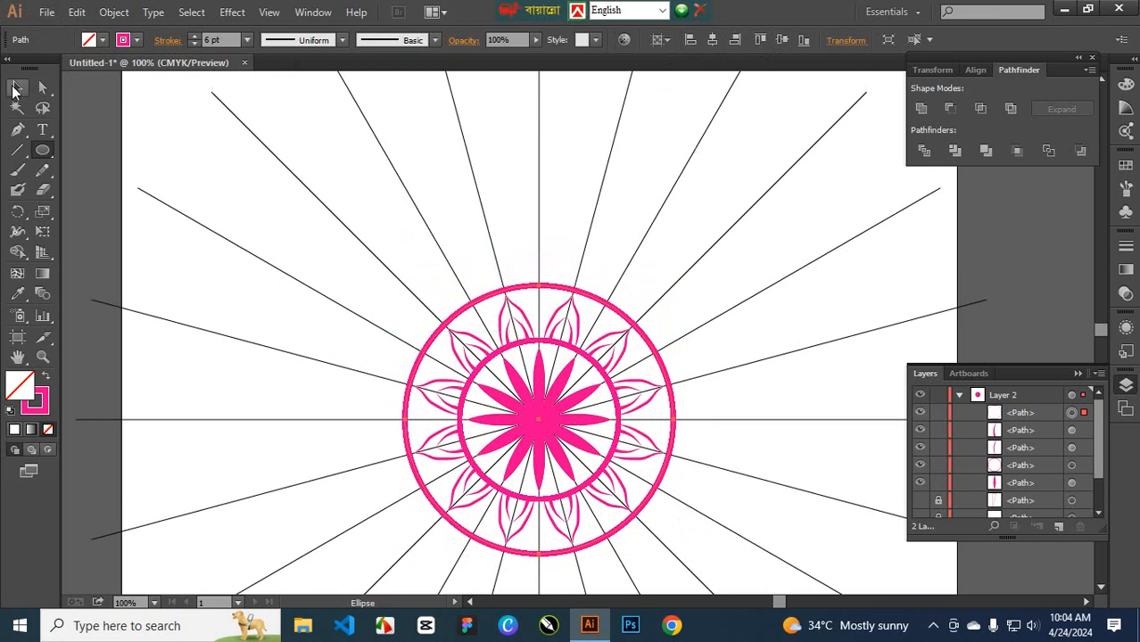
left_click(42, 170)
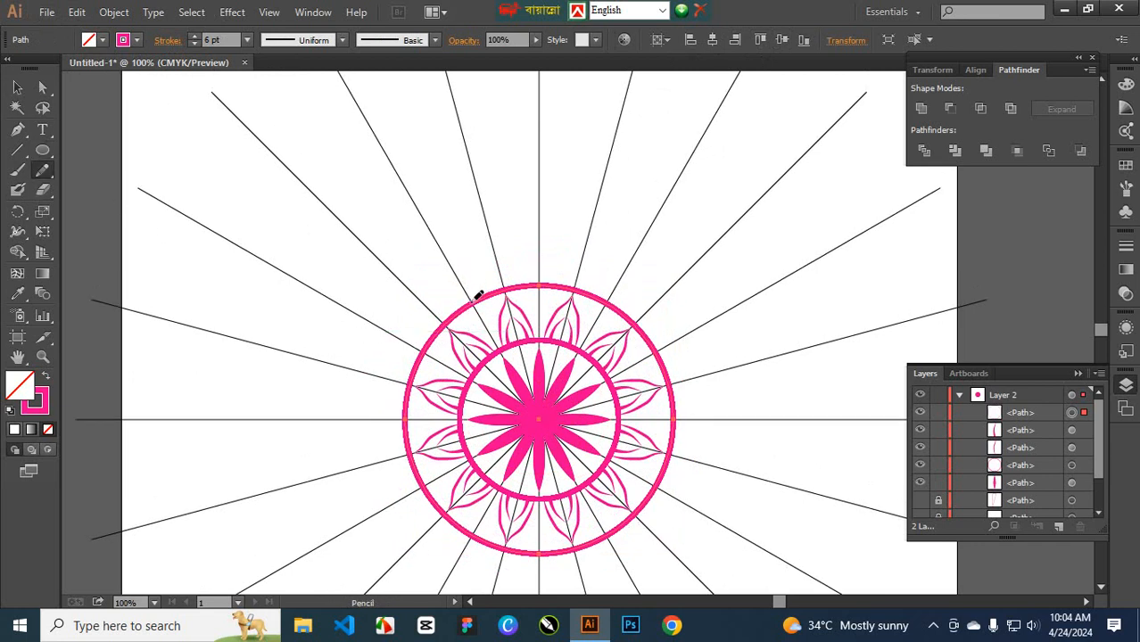
mouse_move(475, 298)
left_mouse_down()
mouse_move(474, 266)
mouse_move(510, 185)
left_mouse_up()
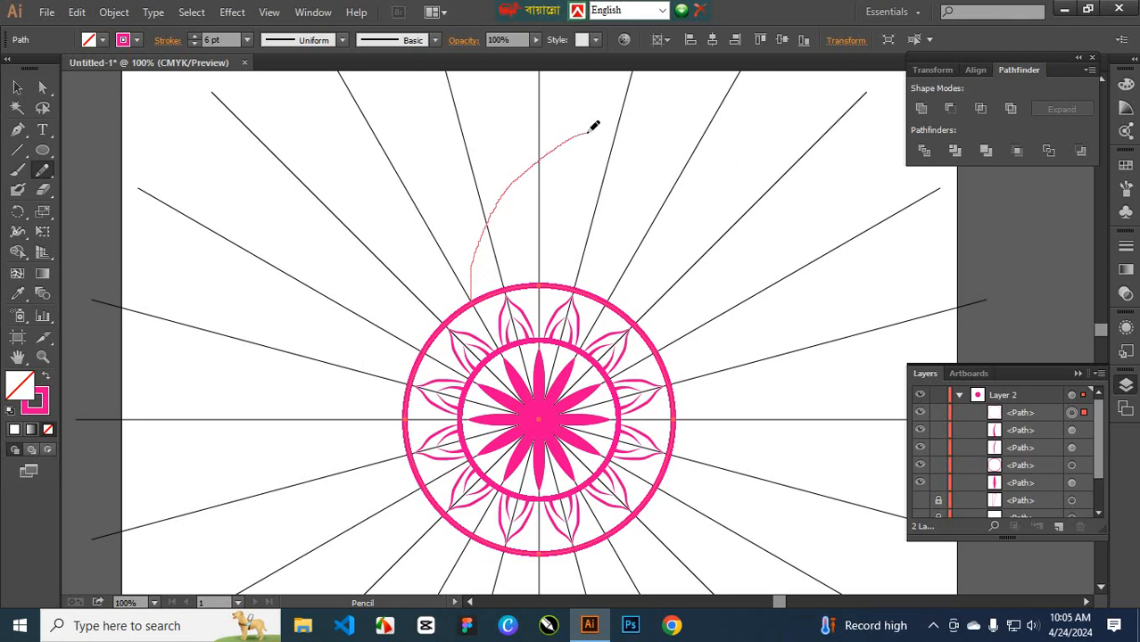
left_click_drag(623, 106, 610, 86)
left_click_drag(599, 92, 596, 96)
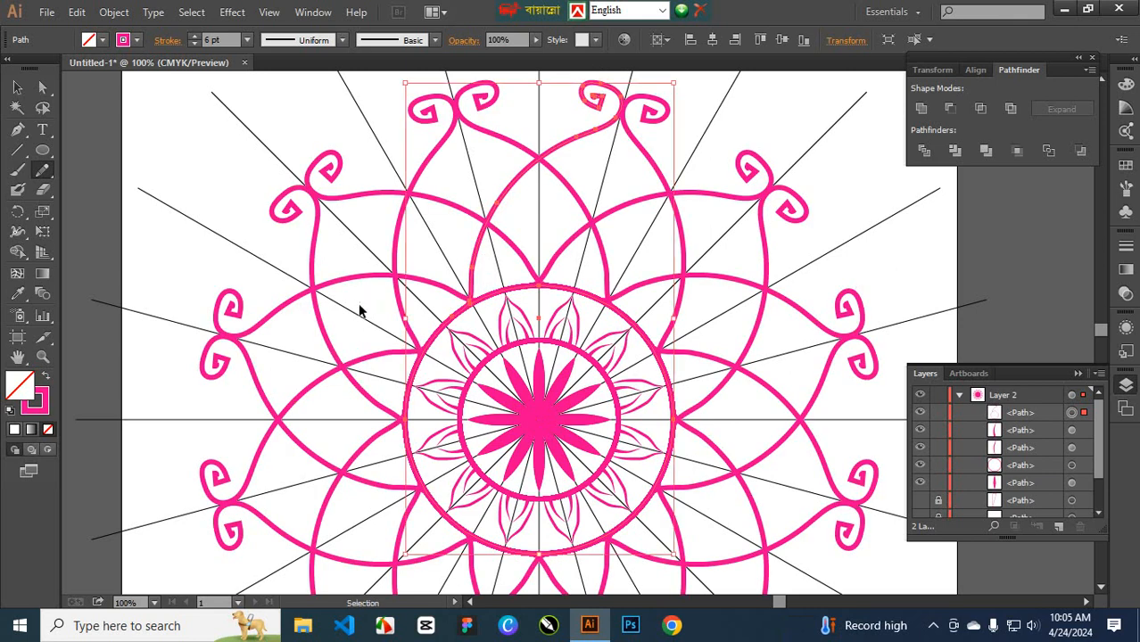
key("ctrl+minus")
key("ctrl+z")
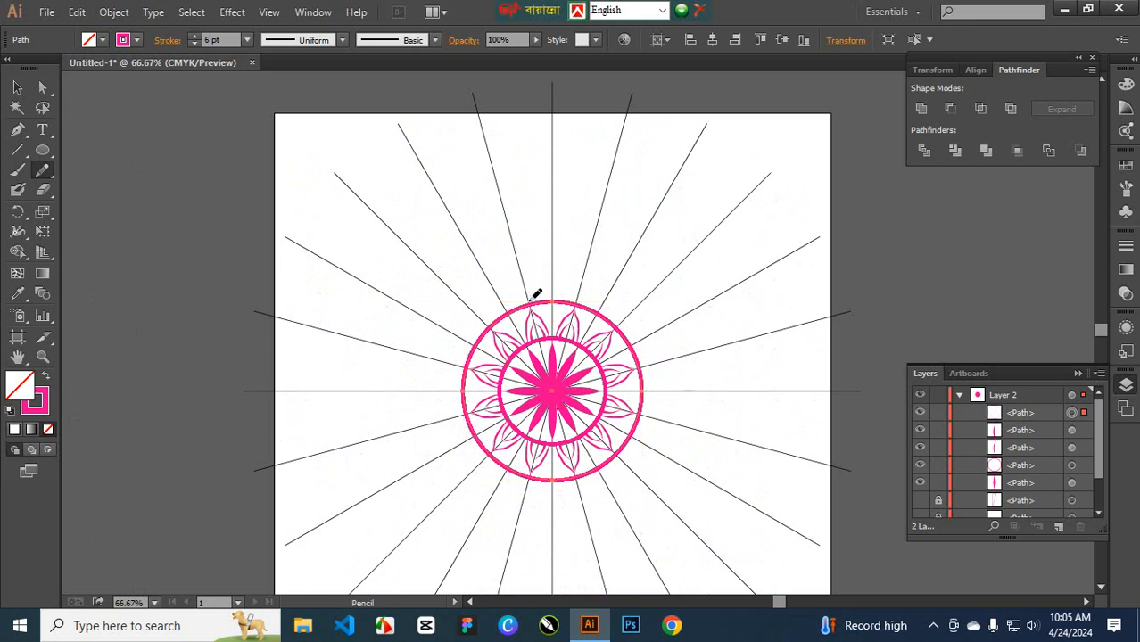
left_click_drag(533, 299, 547, 265)
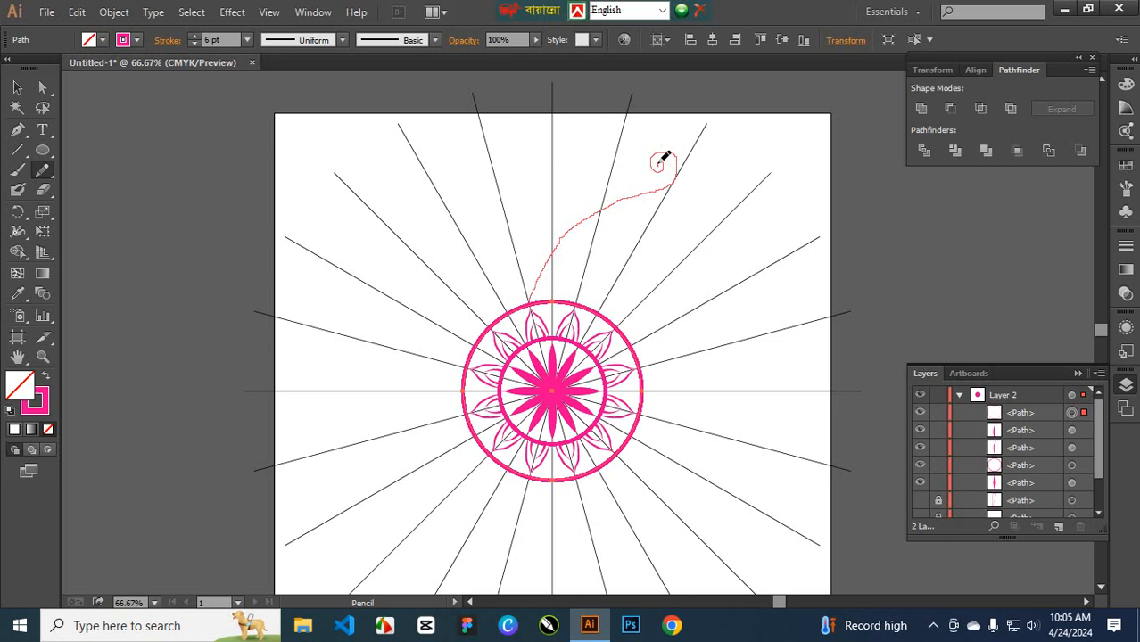
left_click_drag(664, 157, 661, 163)
key("ctrl+z")
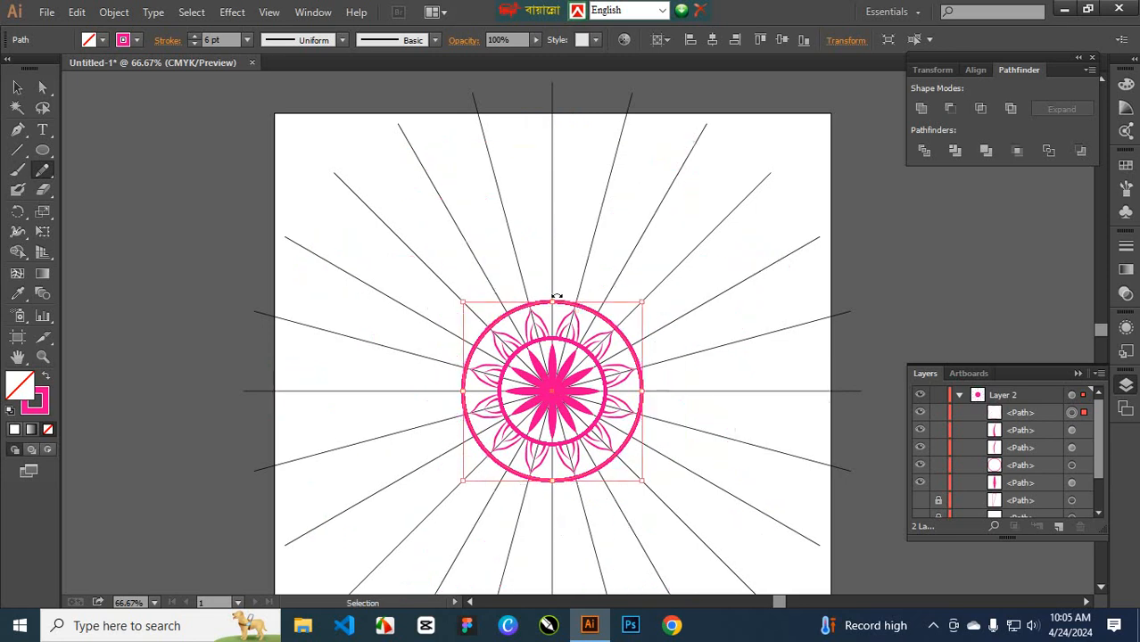
Draw a curved line with the Pencil from the outer circle across the vertical guide, ending in a small spiral curl near the next guide line
left_click_drag(535, 295, 560, 260)
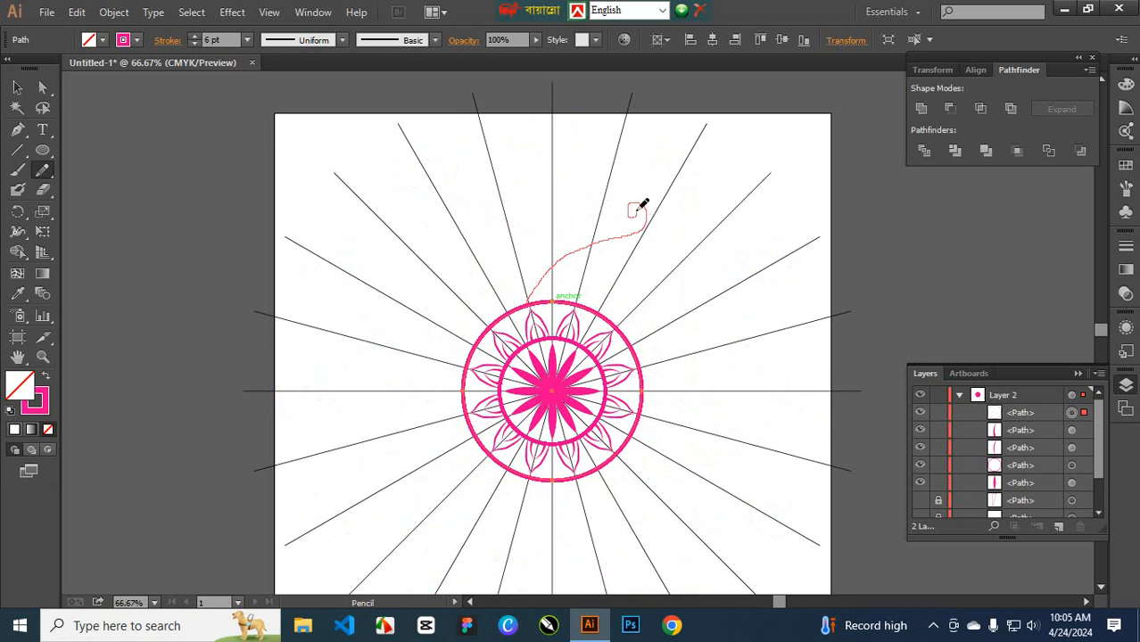
left_click_drag(640, 208, 639, 209)
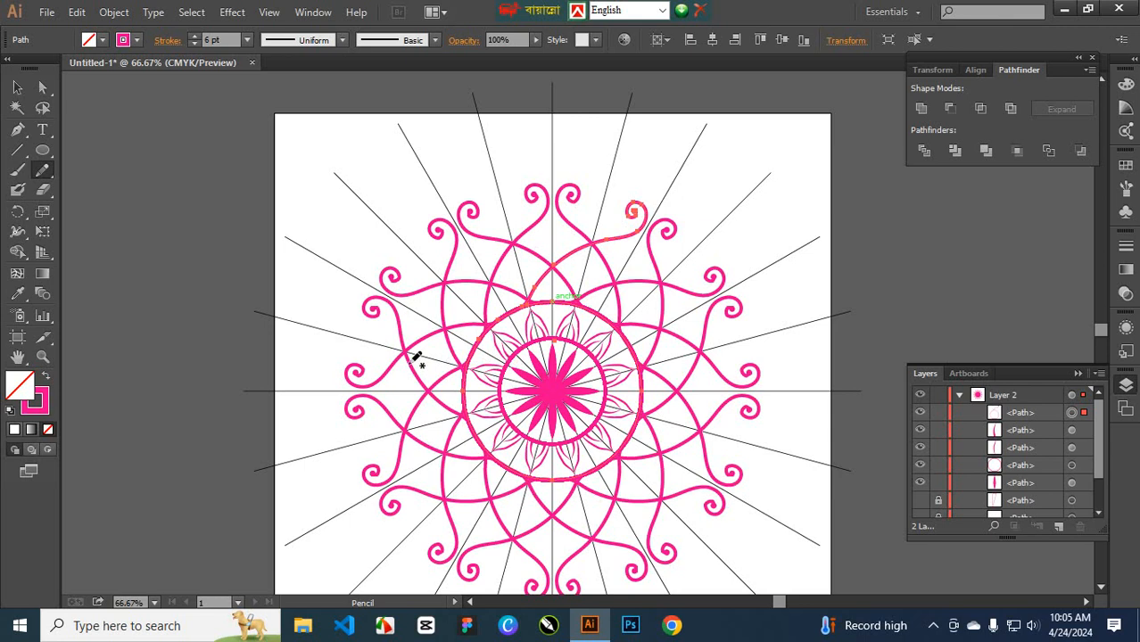
scroll(416, 357, "down", 1)
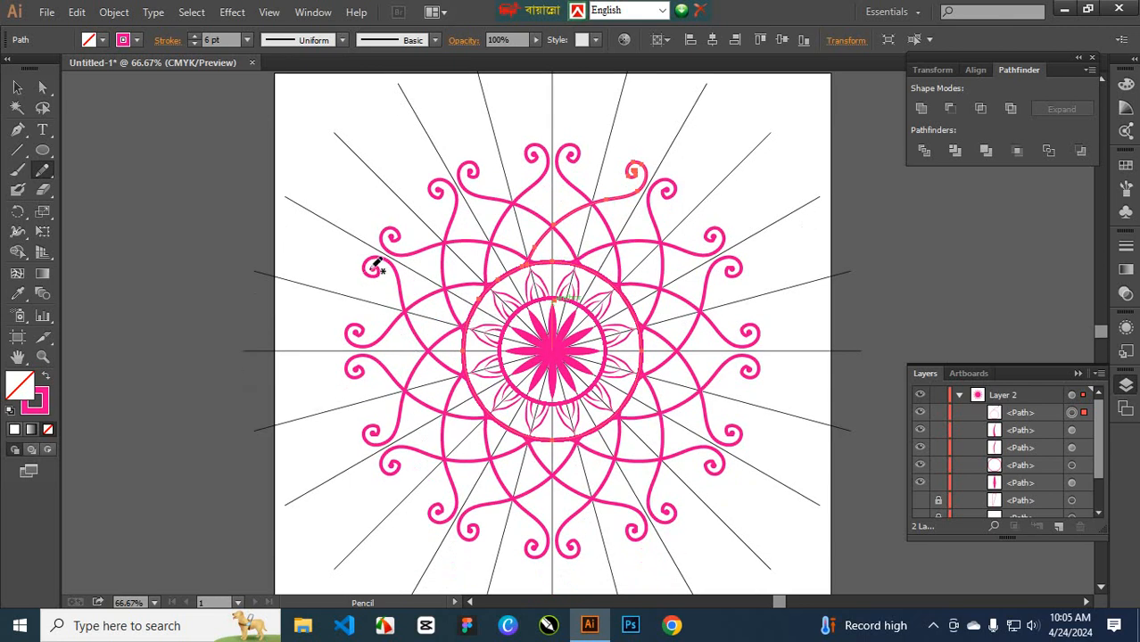
key("v")
key("ctrl+plus")
key("ctrl+minus")
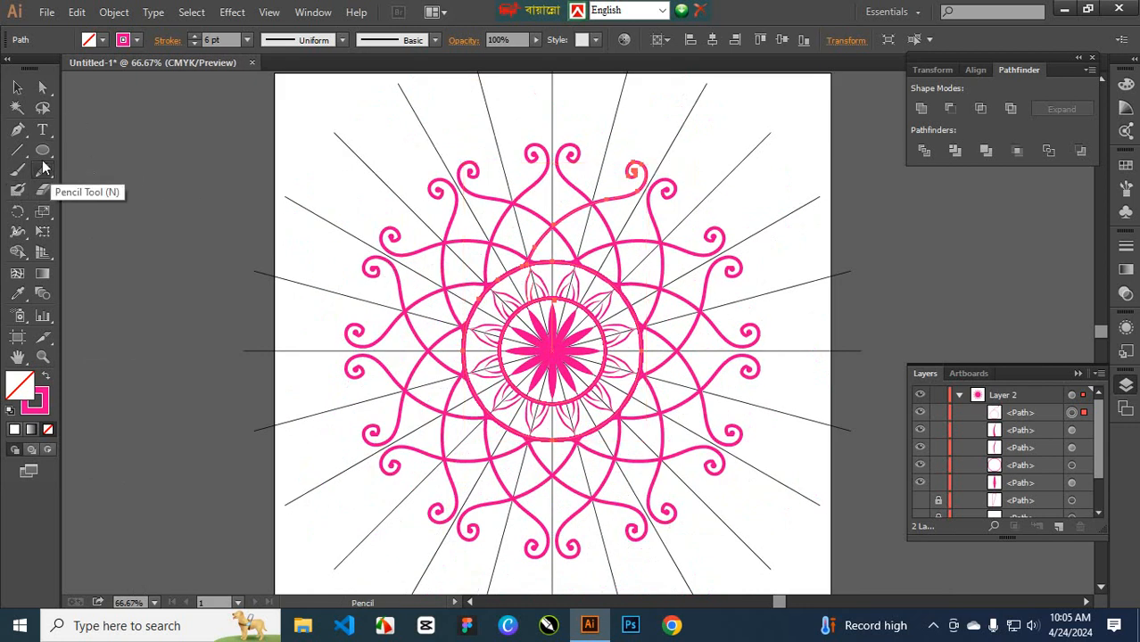
Draw a hexagon on a guide line just beyond the curled ends and place a small five-pointed star at its centre
left_click_drag(41, 150, 121, 210)
left_click_drag(433, 143, 447, 164)
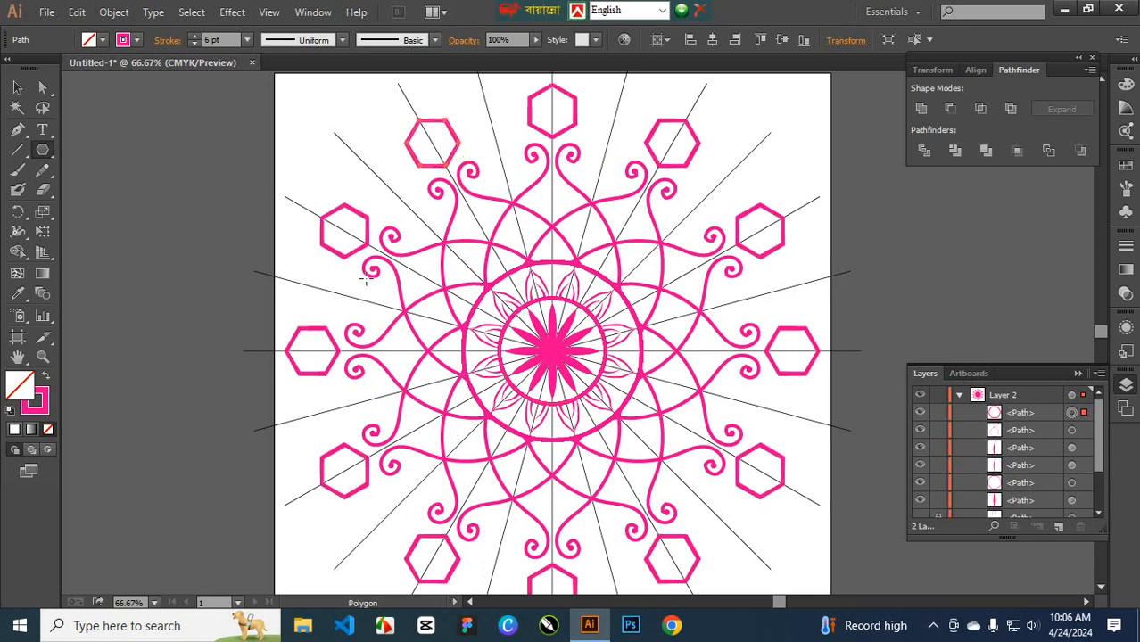
left_click(42, 150)
left_click(116, 230)
left_click_drag(432, 141, 434, 149)
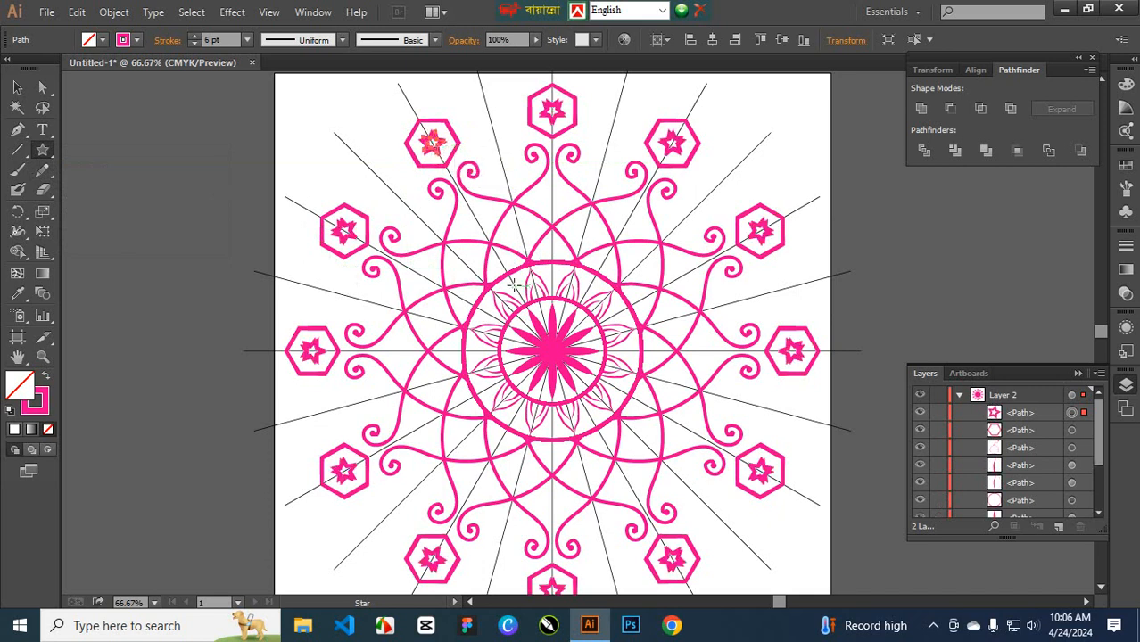
key("ctrl+minus")
key("ctrl+minus")
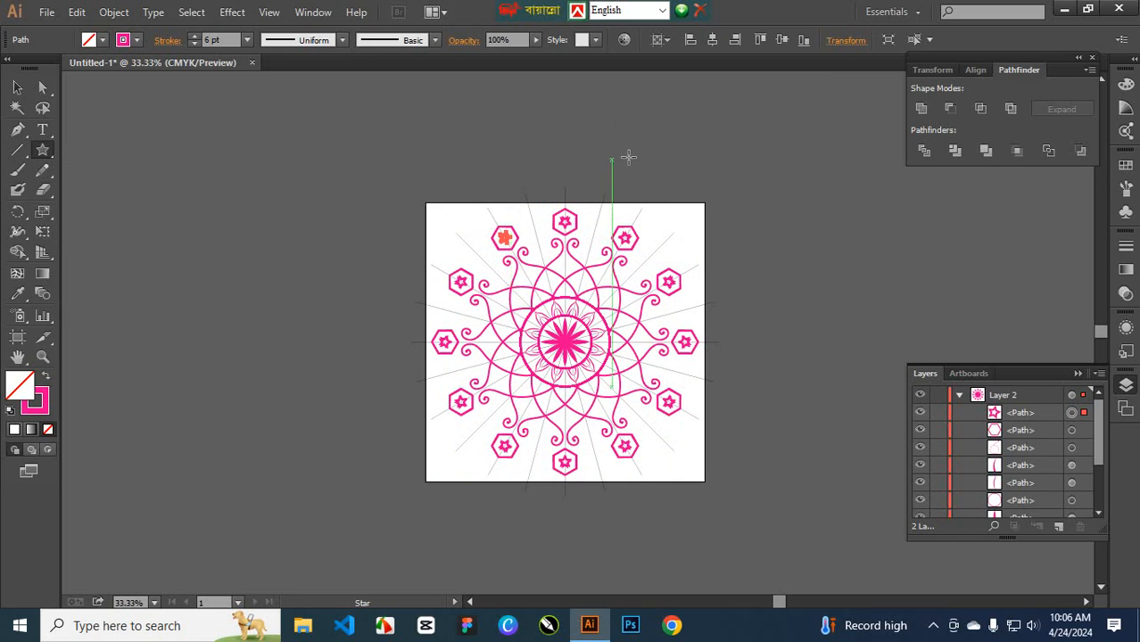
left_click(641, 171, "ctrl")
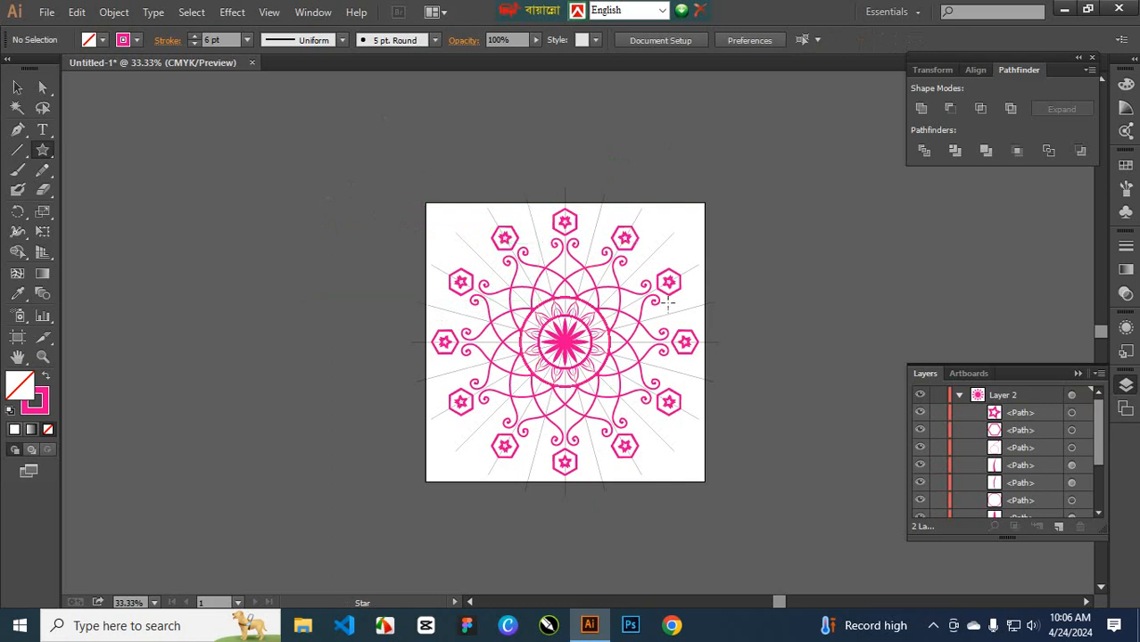
Hide Layer 1 with the radial guide lines so only the mandala artwork shows
key("ctrl+equal")
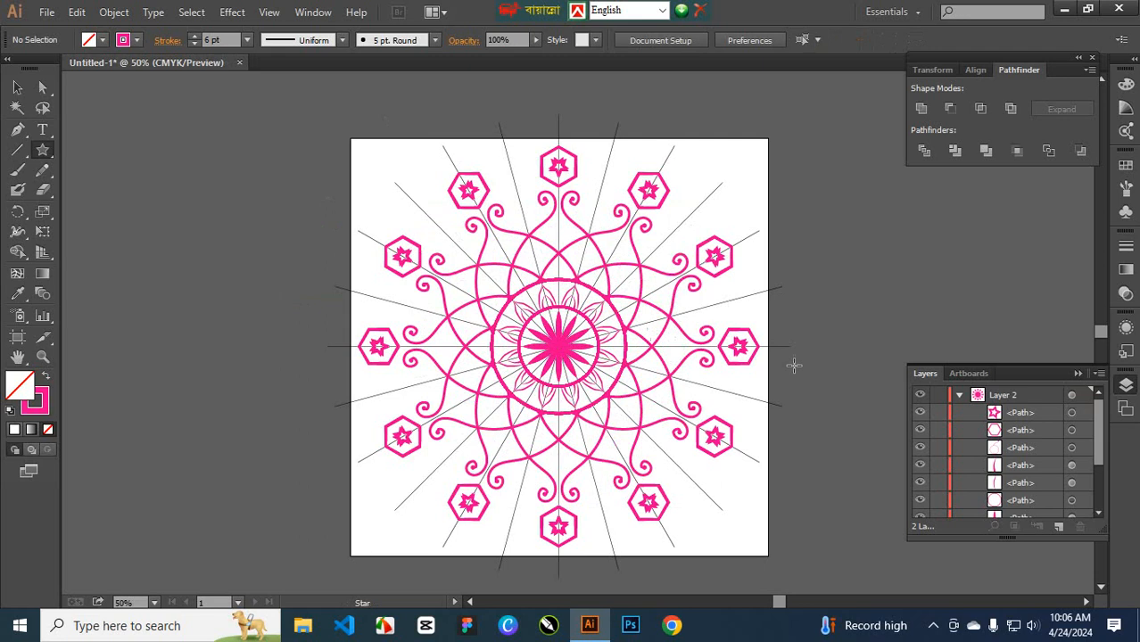
scroll(986, 429, "down", 3)
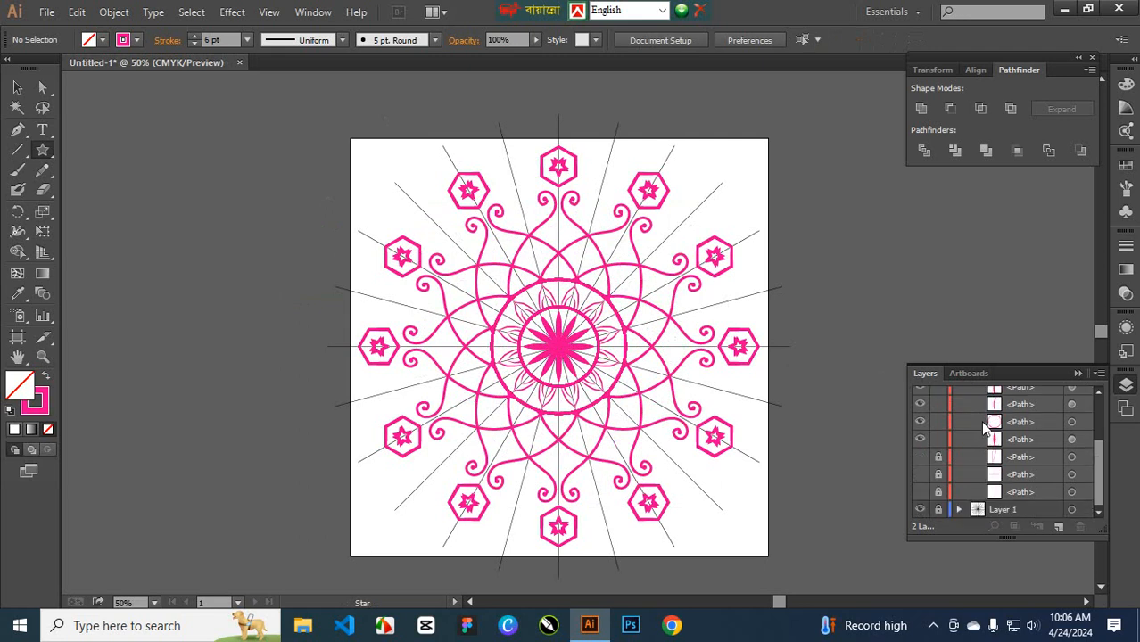
left_click(922, 509)
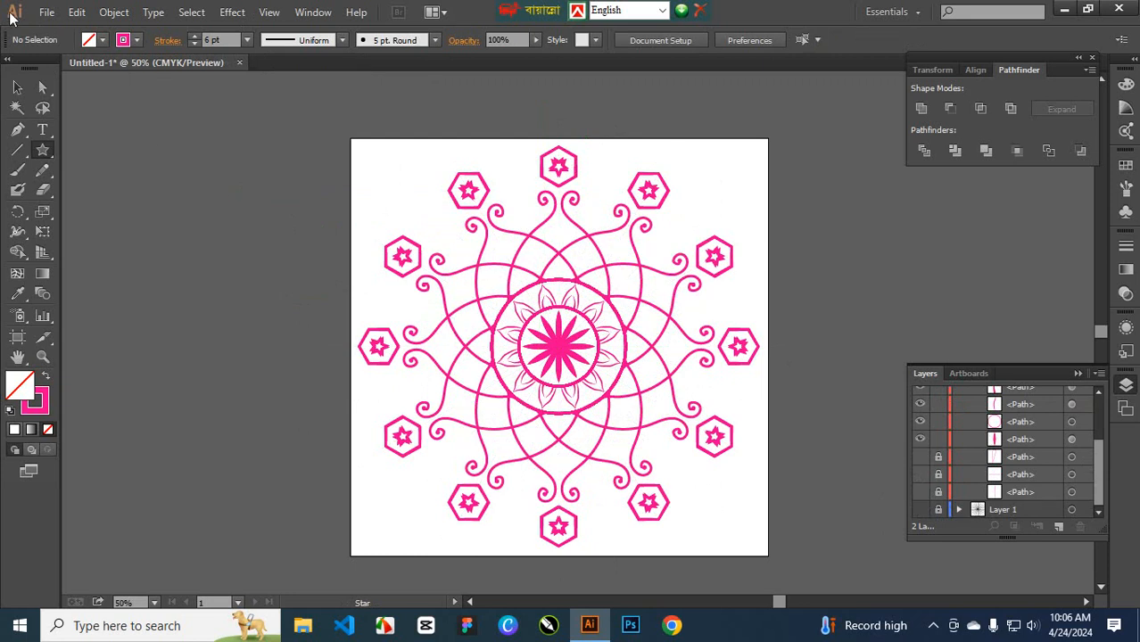
left_click(47, 12)
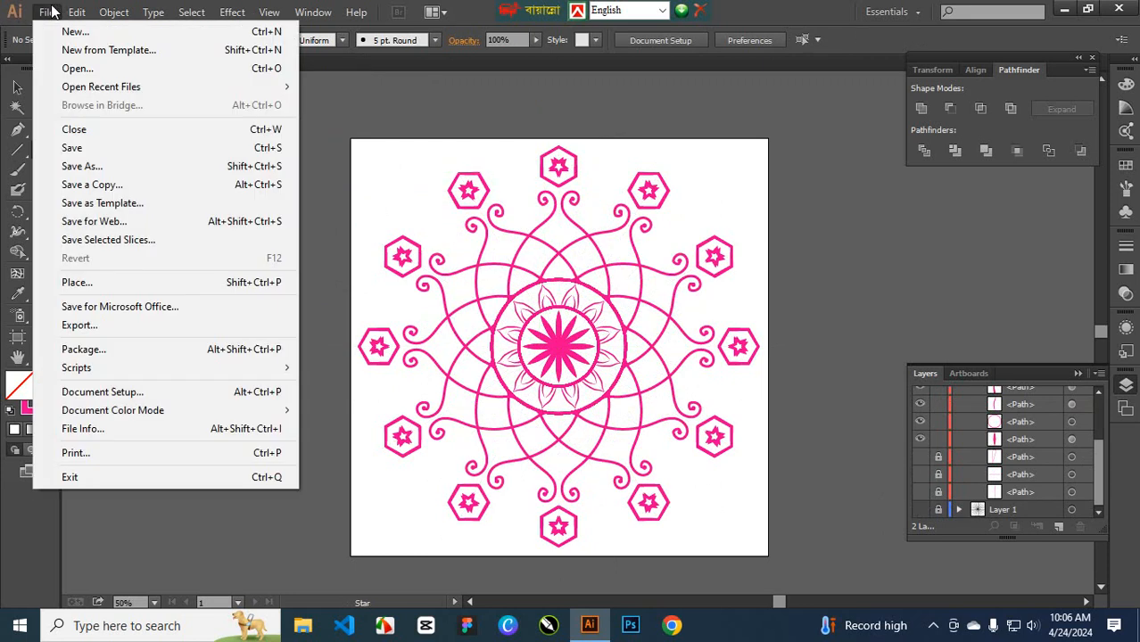
left_click(104, 149)
left_click(274, 336)
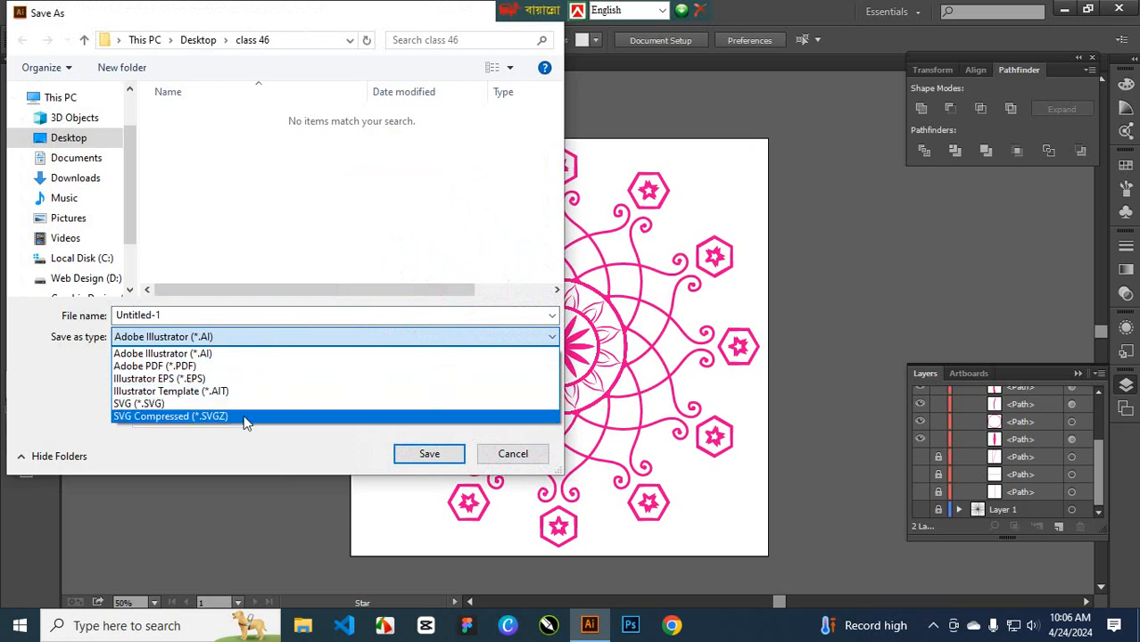
left_click(193, 322)
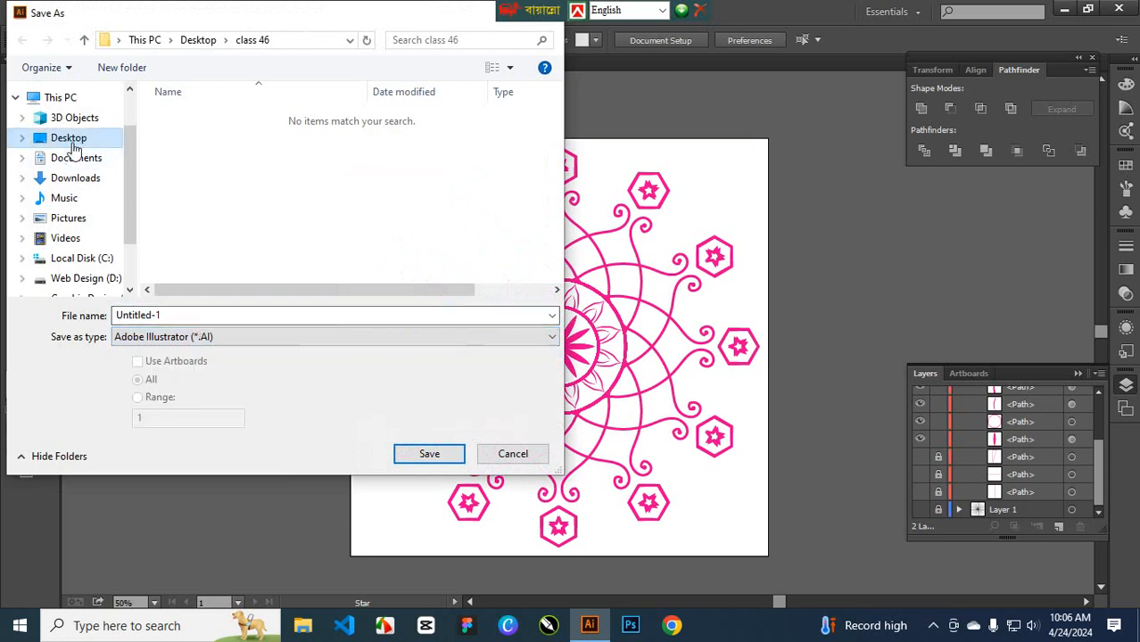
left_click(513, 453)
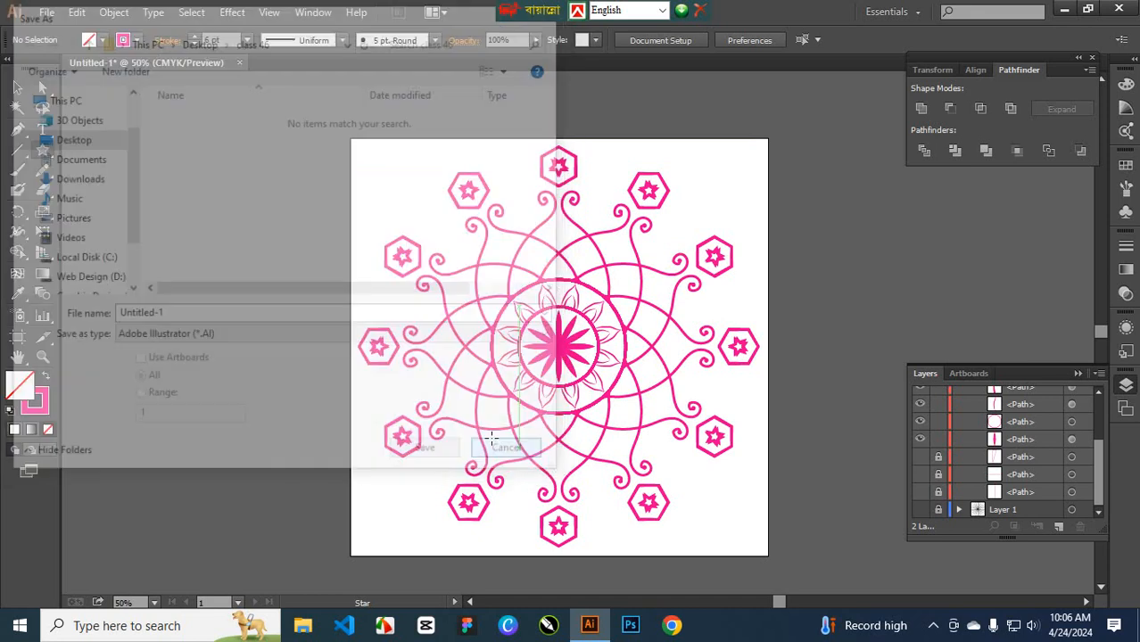
Start exporting the artwork as a JPEG (*.JPG) file named Mandala
left_click(46, 11)
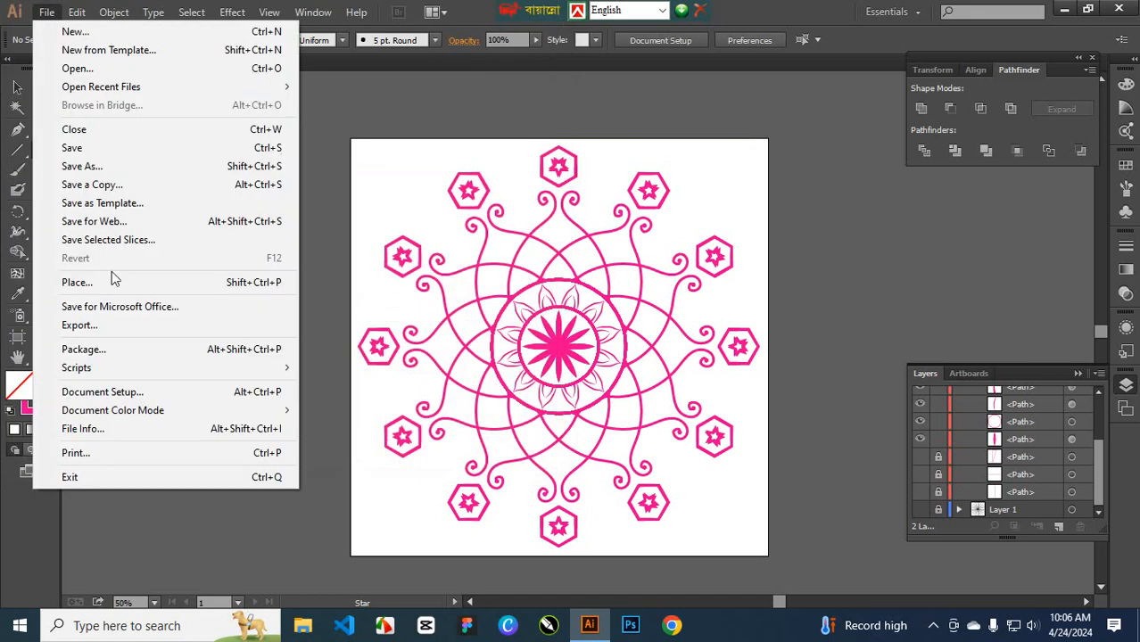
left_click(148, 326)
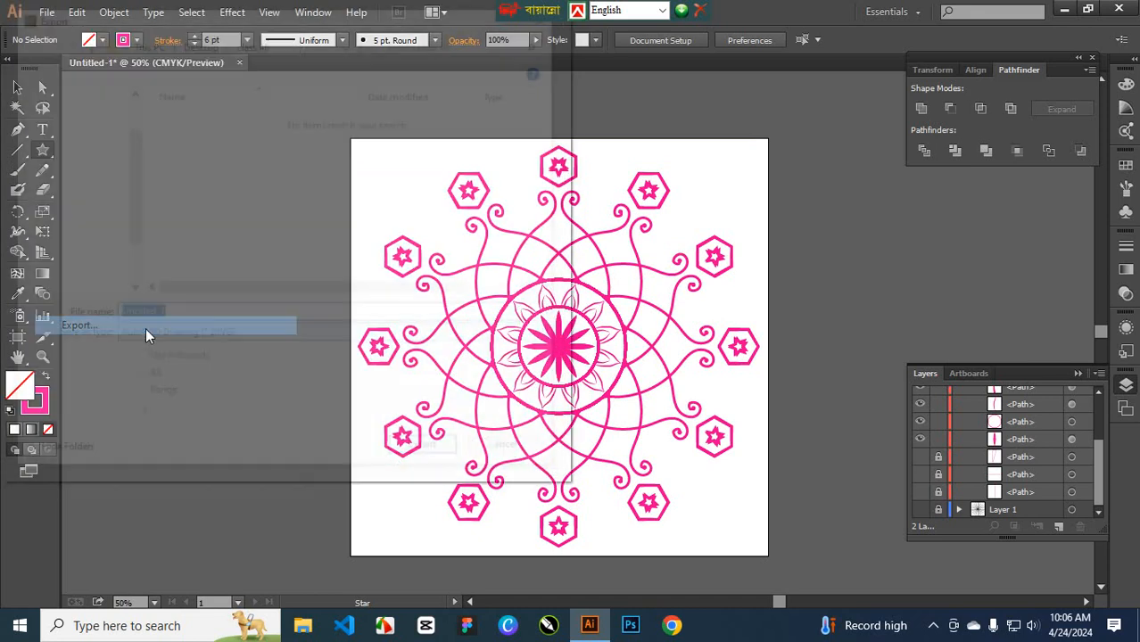
left_click(229, 336)
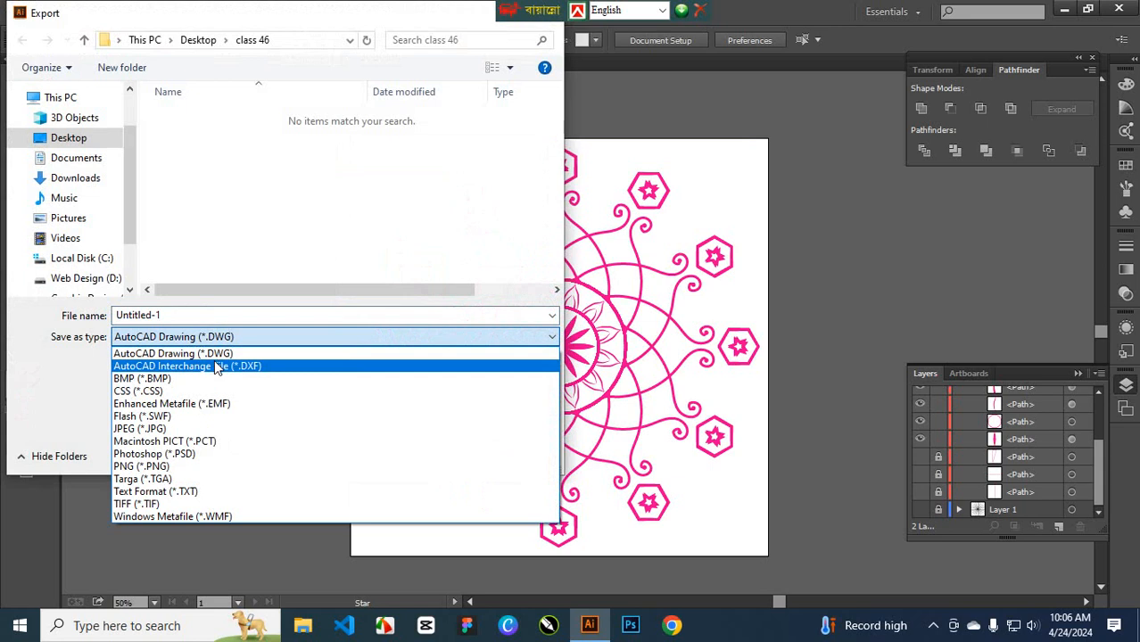
left_click(165, 429)
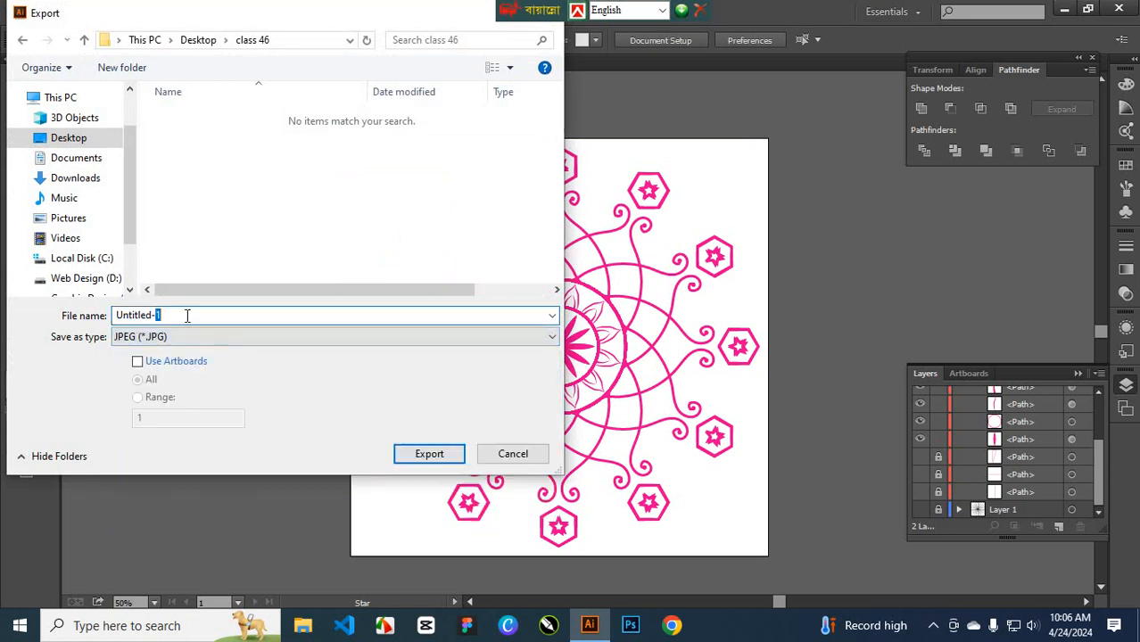
left_click_drag(191, 312, 57, 318)
type("Mandala")
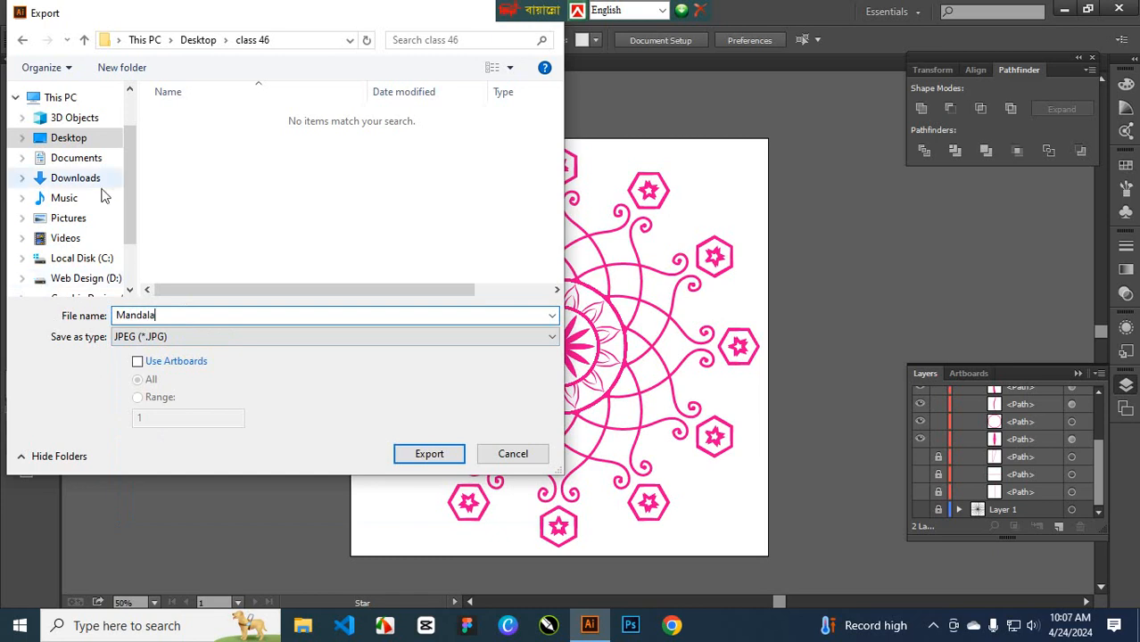
Choose the Desktop as the export location and create a folder there named class
left_click(73, 139)
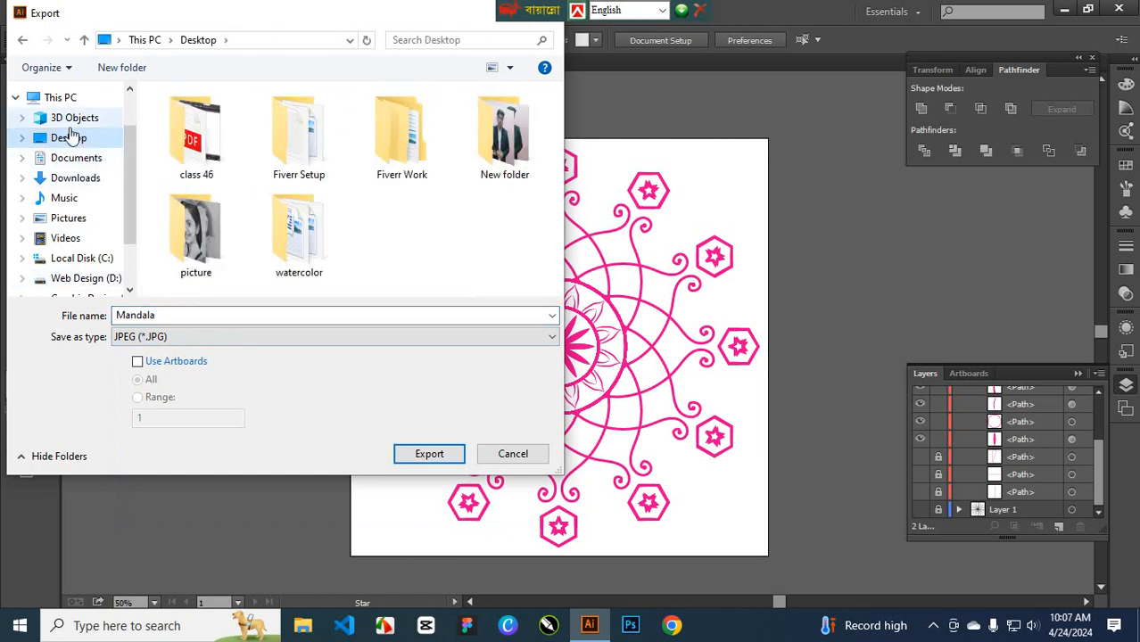
right_click(426, 221)
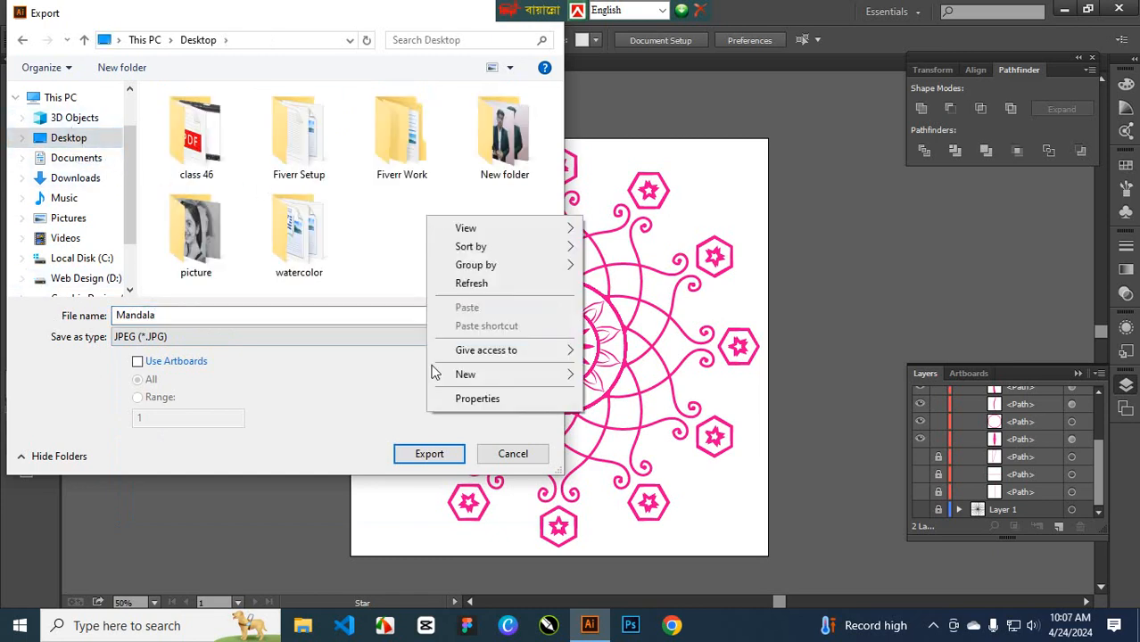
mouse_move(466, 374)
left_click(622, 376)
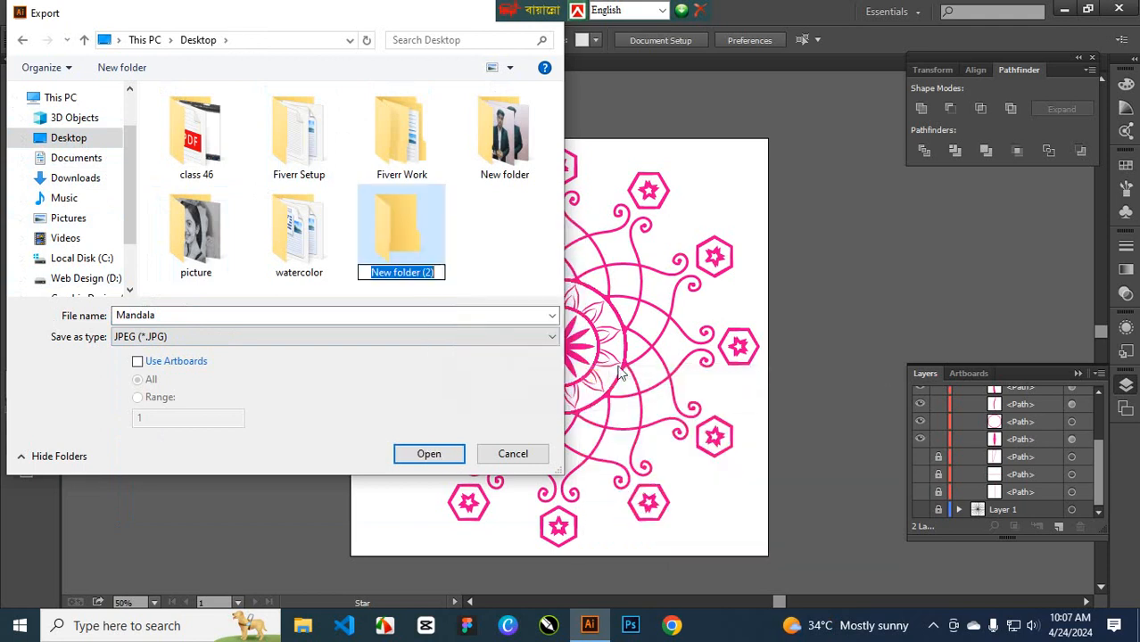
type("cas")
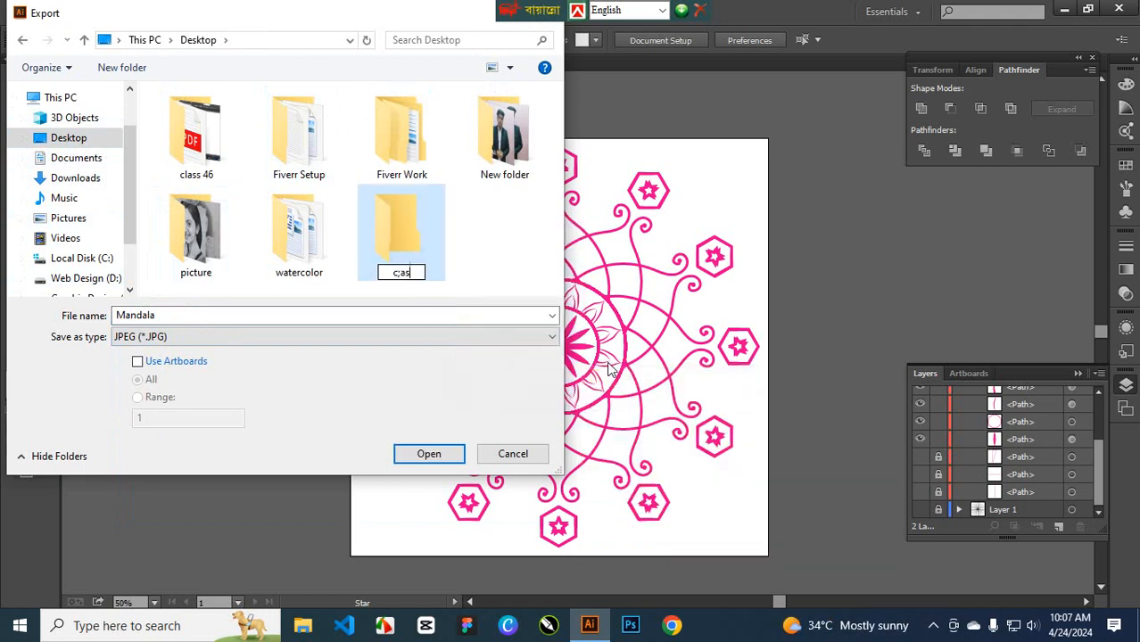
key("BackSpace")
key("BackSpace")
key("BackSpace")
type("la")
key("BackSpace")
key("BackSpace")
type("class")
key("Return")
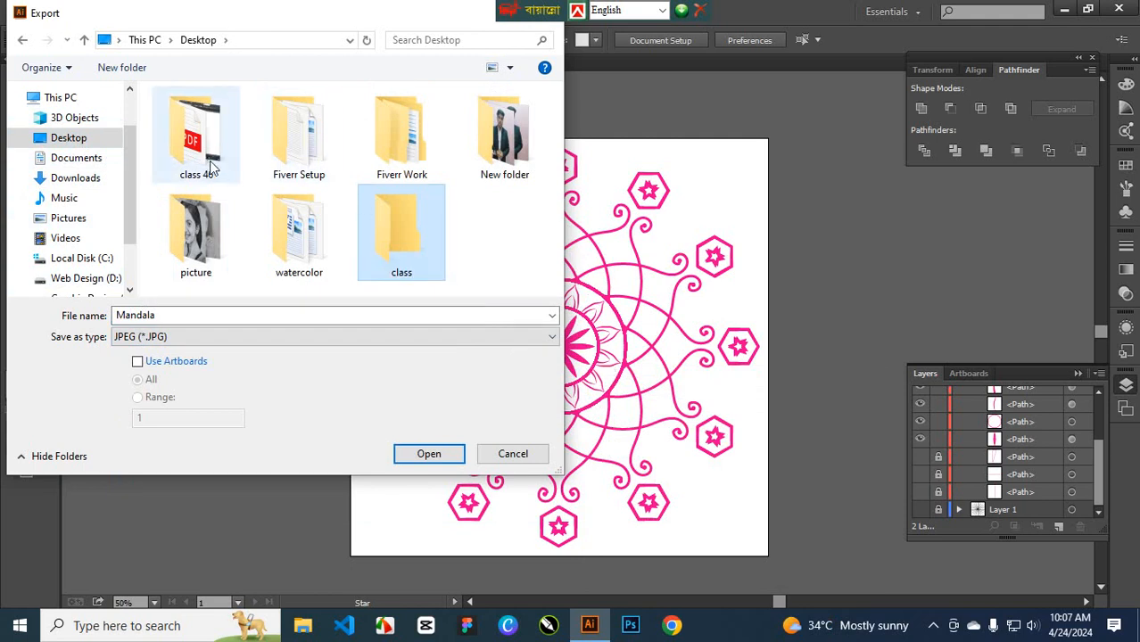
Rename the new class folder on the Desktop to class47
right_click(404, 248)
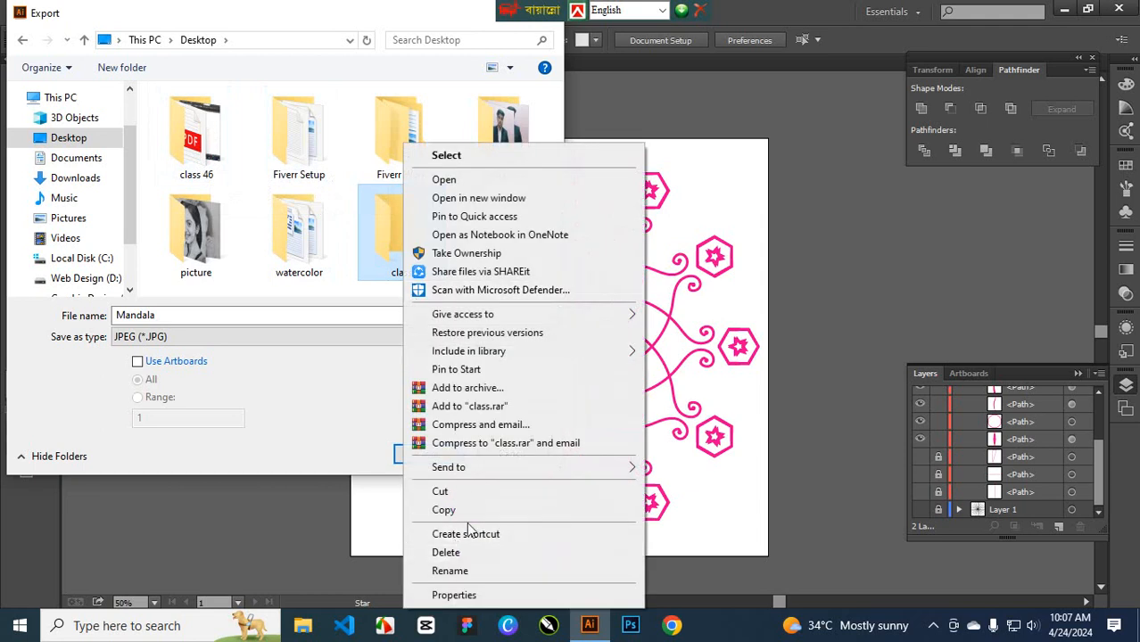
left_click(450, 571)
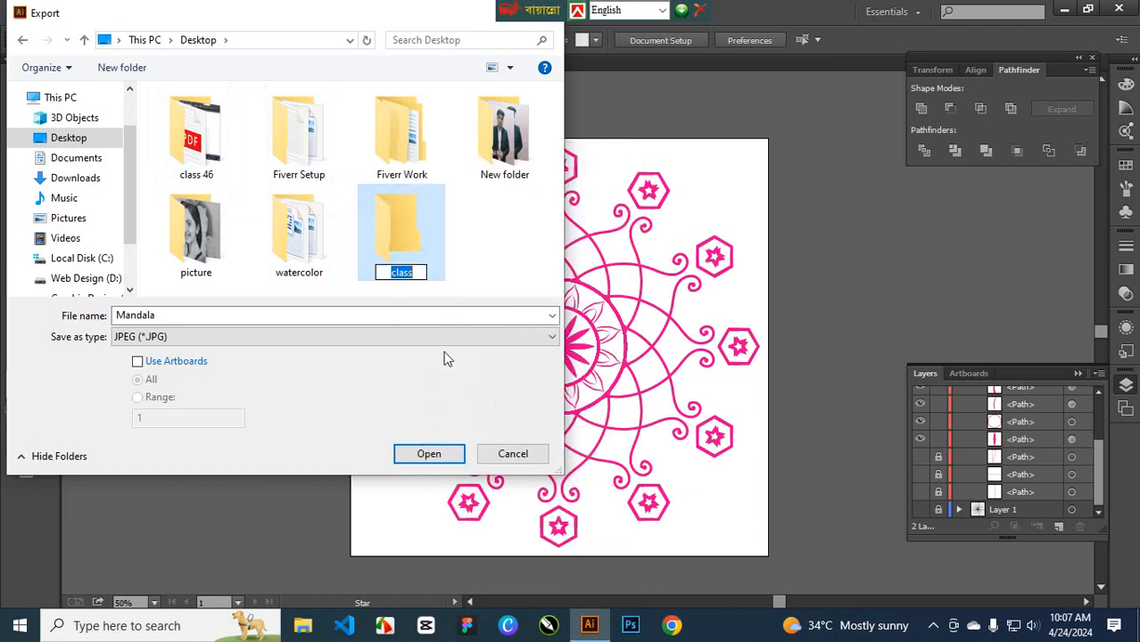
left_click(421, 272)
type("47")
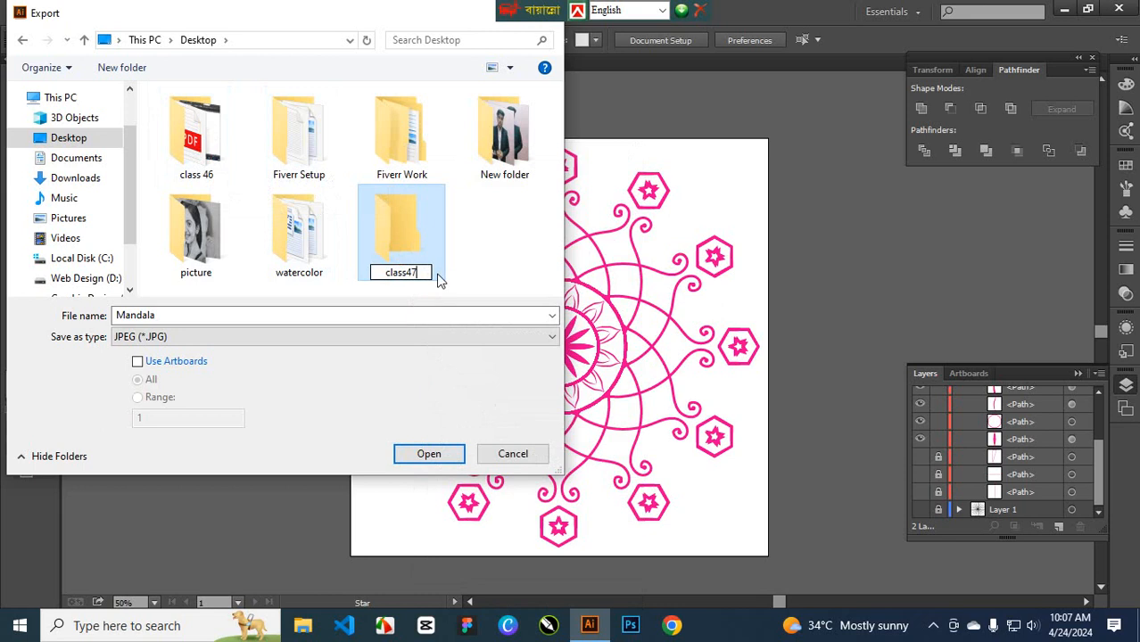
key("Return")
Export the Mandala JPEG into the class47 folder with CMYK colour, Medium quality 5 and Screen (72 ppi) resolution
double_click(423, 272)
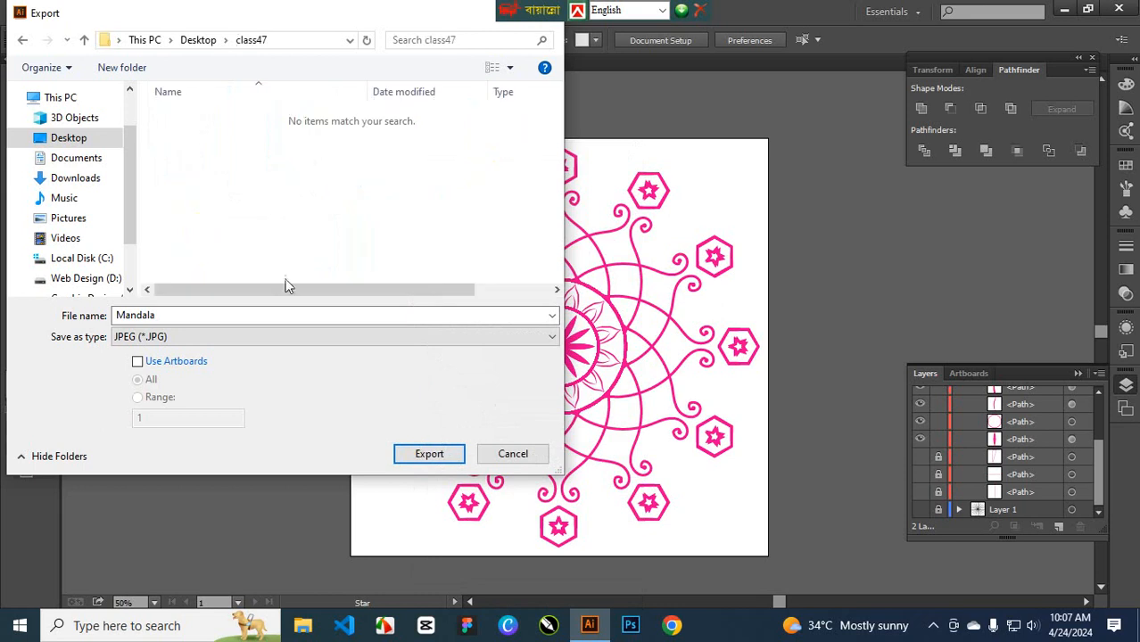
left_click(423, 456)
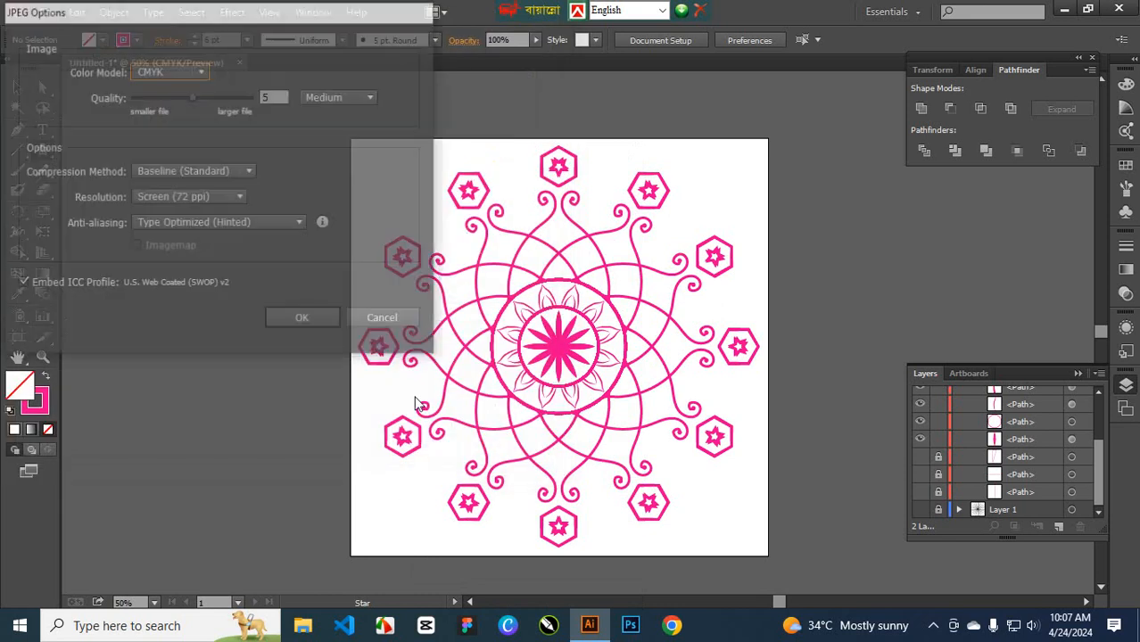
left_click(304, 322)
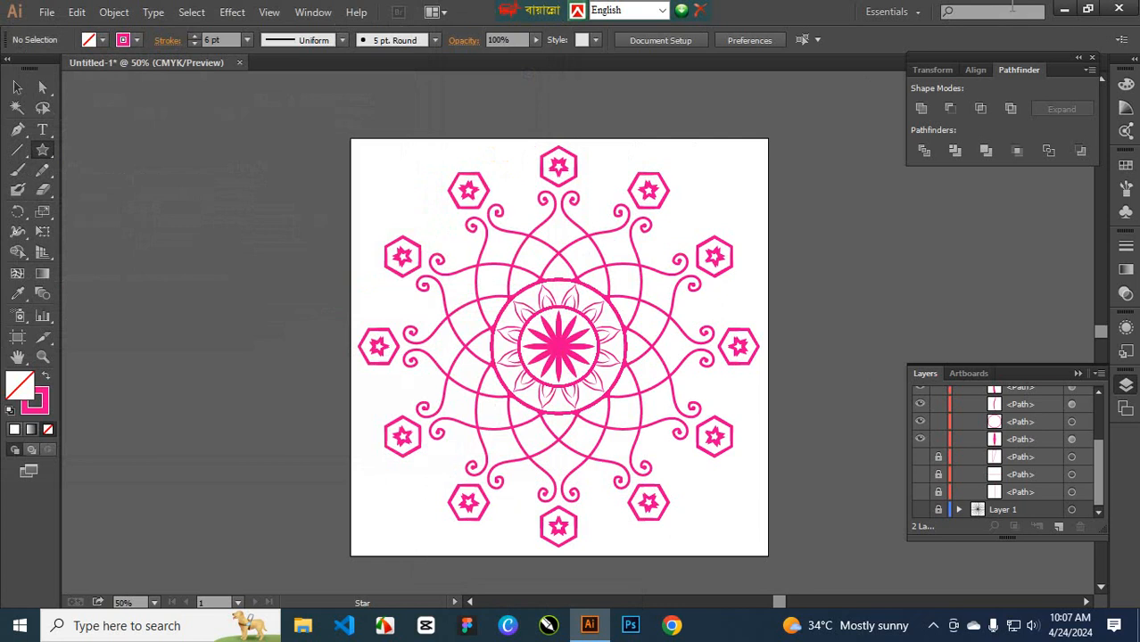
Show the Windows desktop, refresh it and move the class47 folder to an empty area away from the other icons
left_click(1064, 8)
right_click(497, 169)
left_click(558, 217)
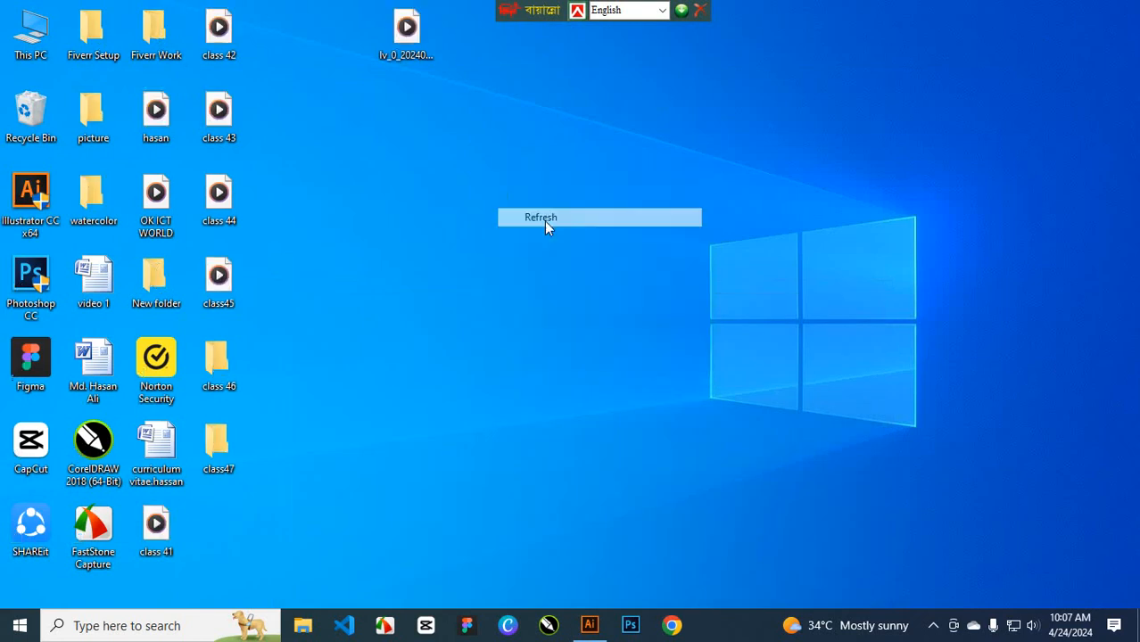
left_click_drag(236, 454, 763, 218)
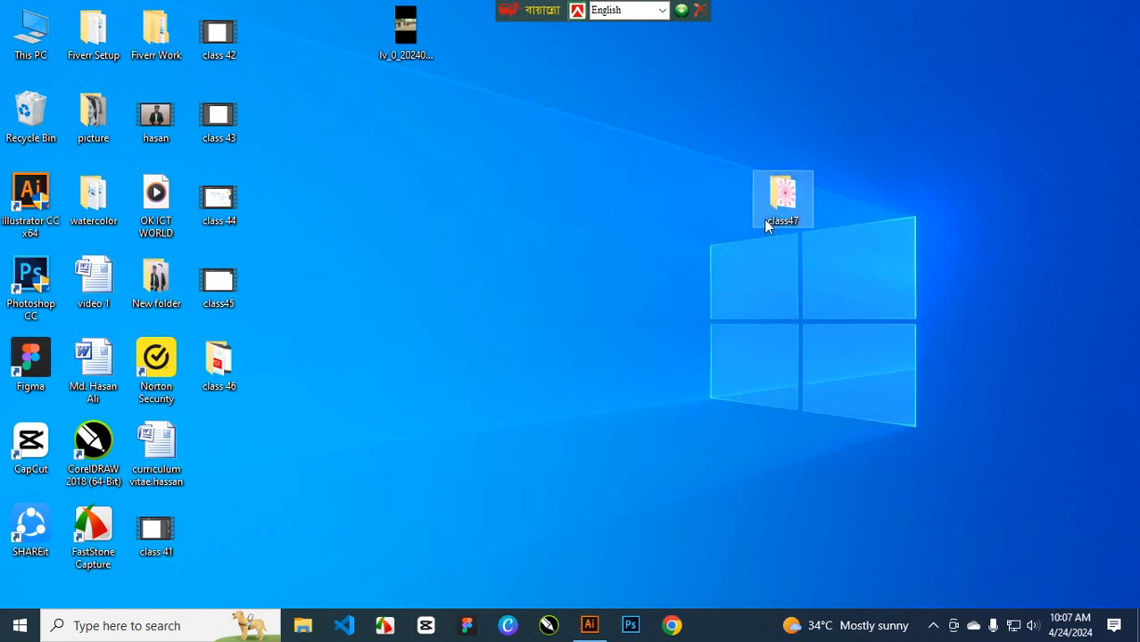
Open the exported Mandala image from the class47 folder to check it, and close the viewer
double_click(765, 214)
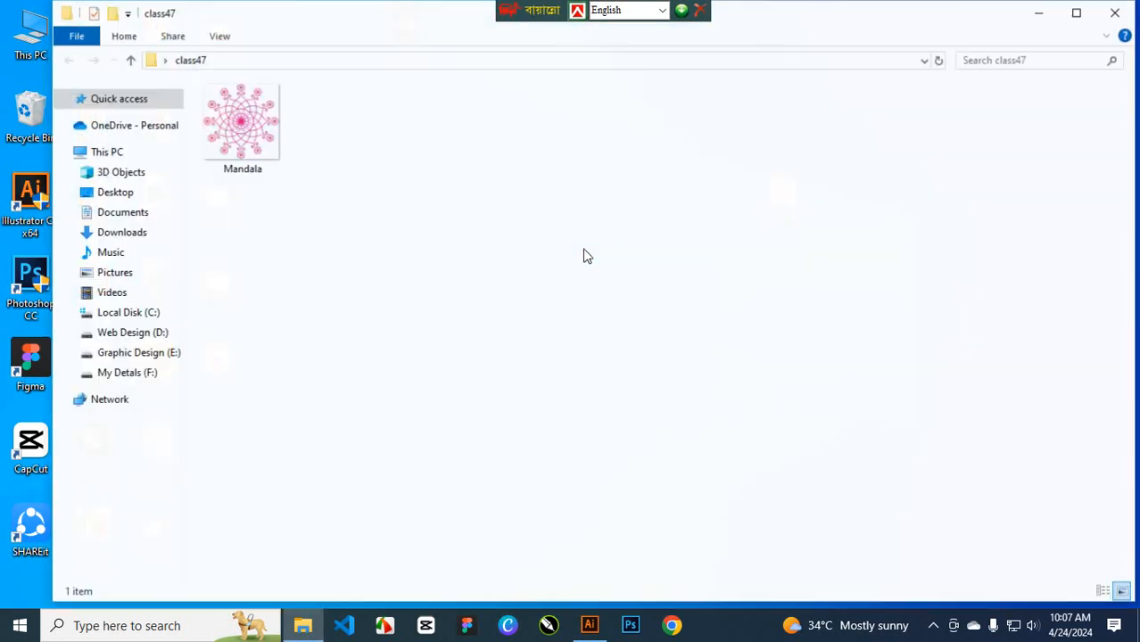
double_click(241, 124)
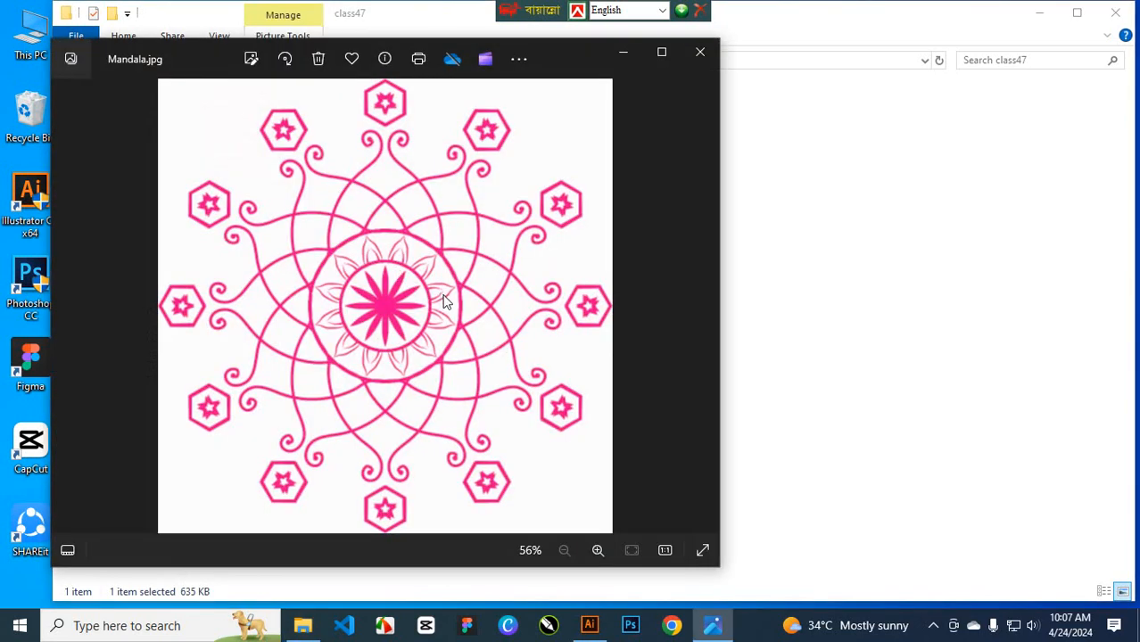
left_click(699, 54)
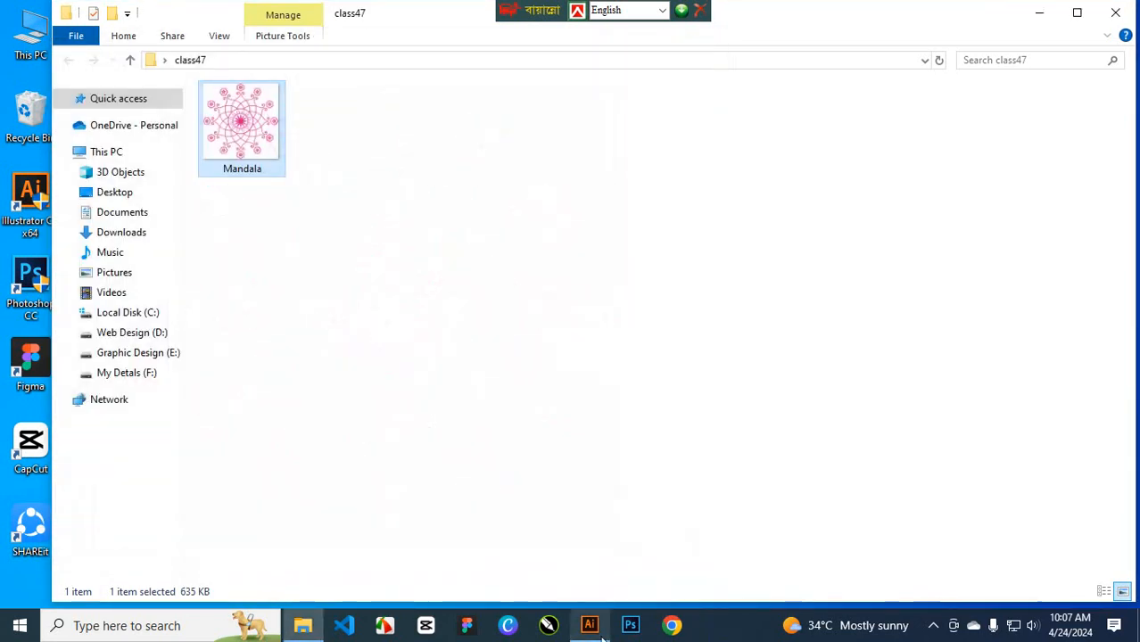
Return to Illustrator, show Layer 1's radial guides and draw a small V-shaped Pencil stroke on the upper-left diagonal guide between two hexagons
left_click(596, 629)
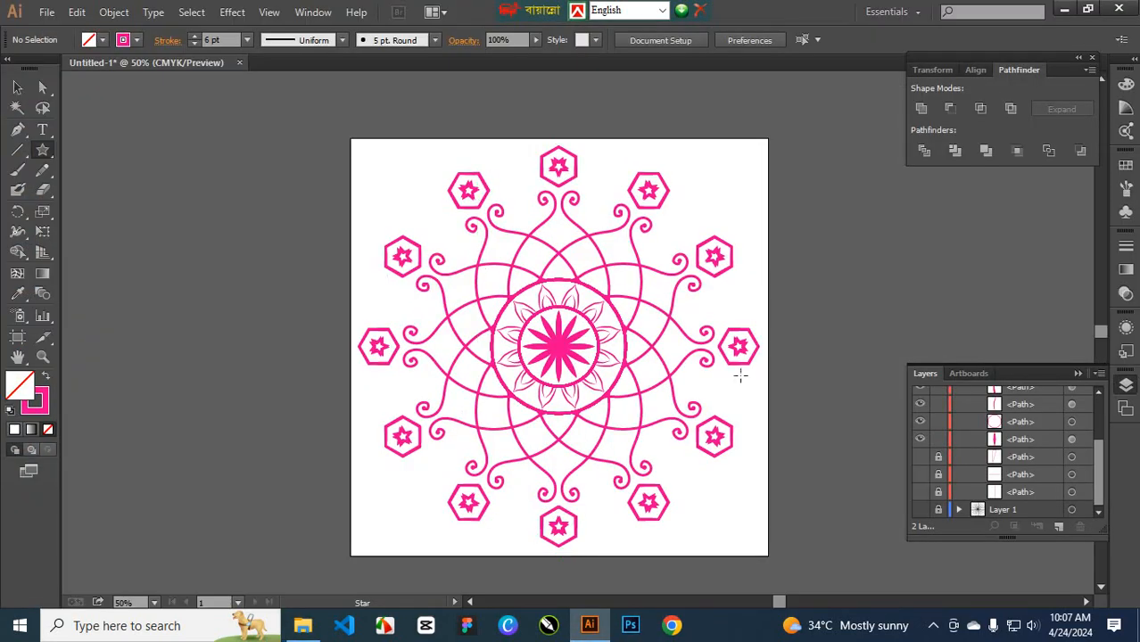
left_click(920, 509)
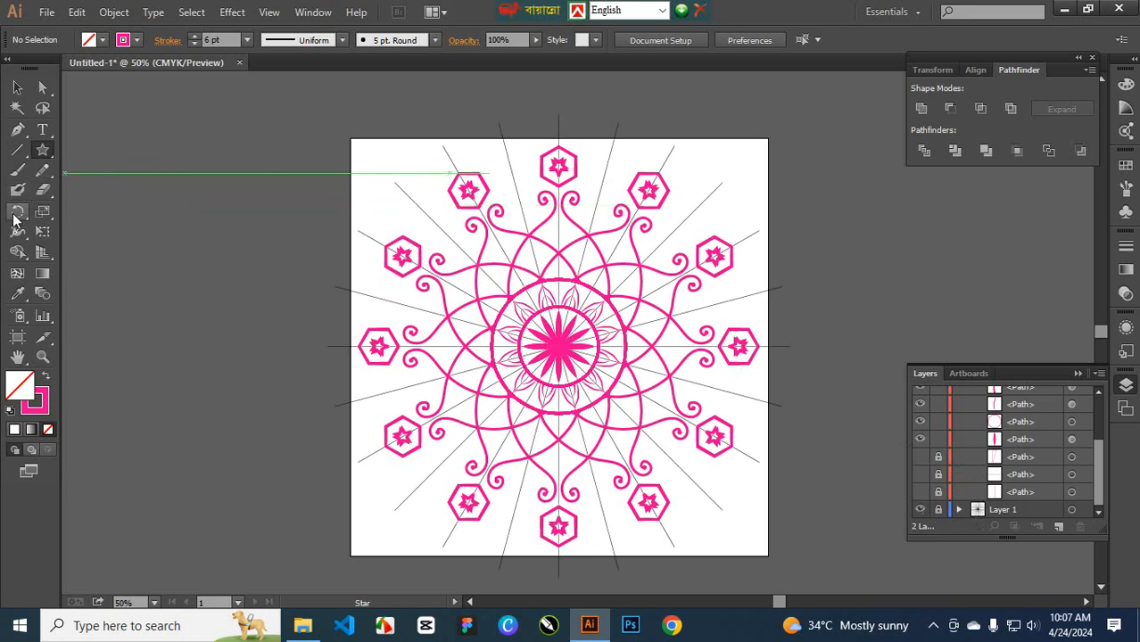
left_click(40, 155)
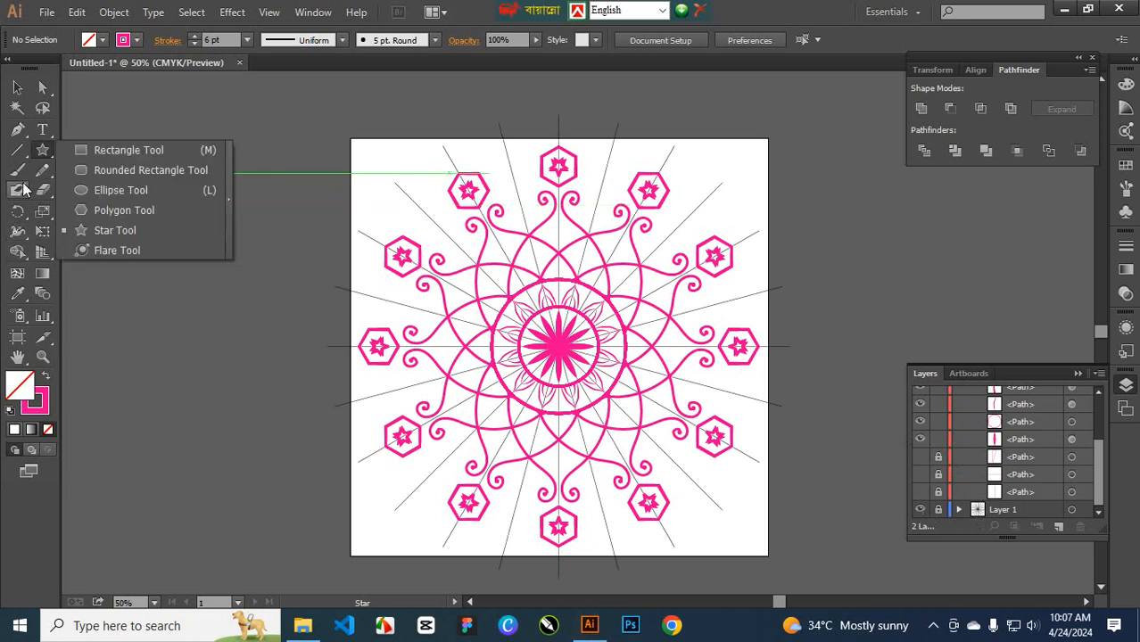
left_click(45, 169)
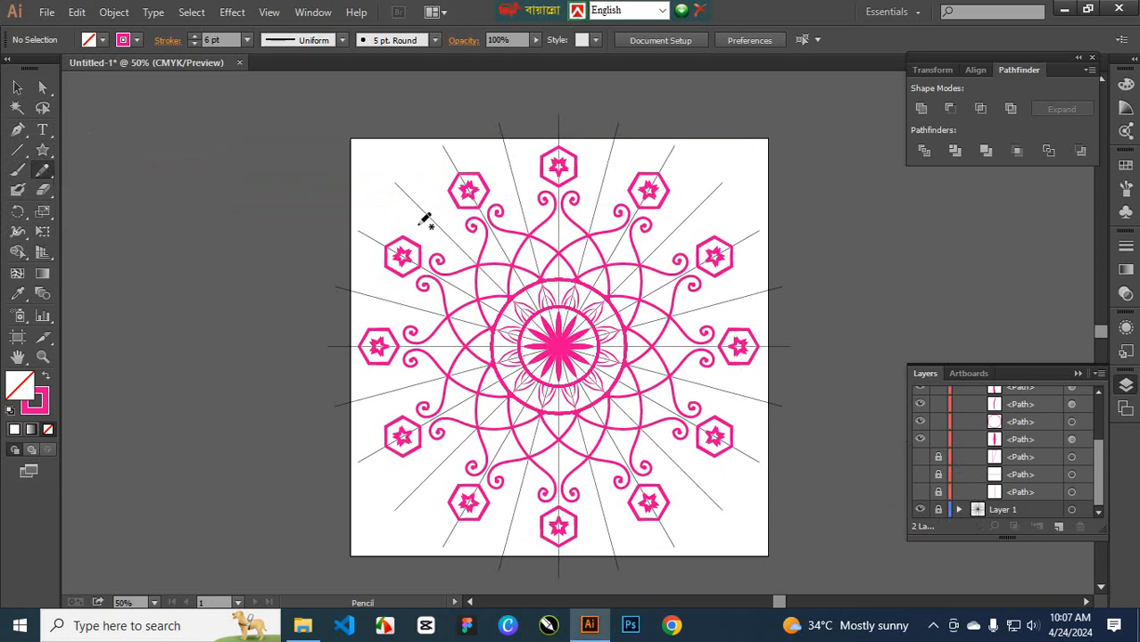
mouse_move(418, 224)
left_mouse_down()
mouse_move(417, 205)
mouse_move(436, 205)
left_mouse_up()
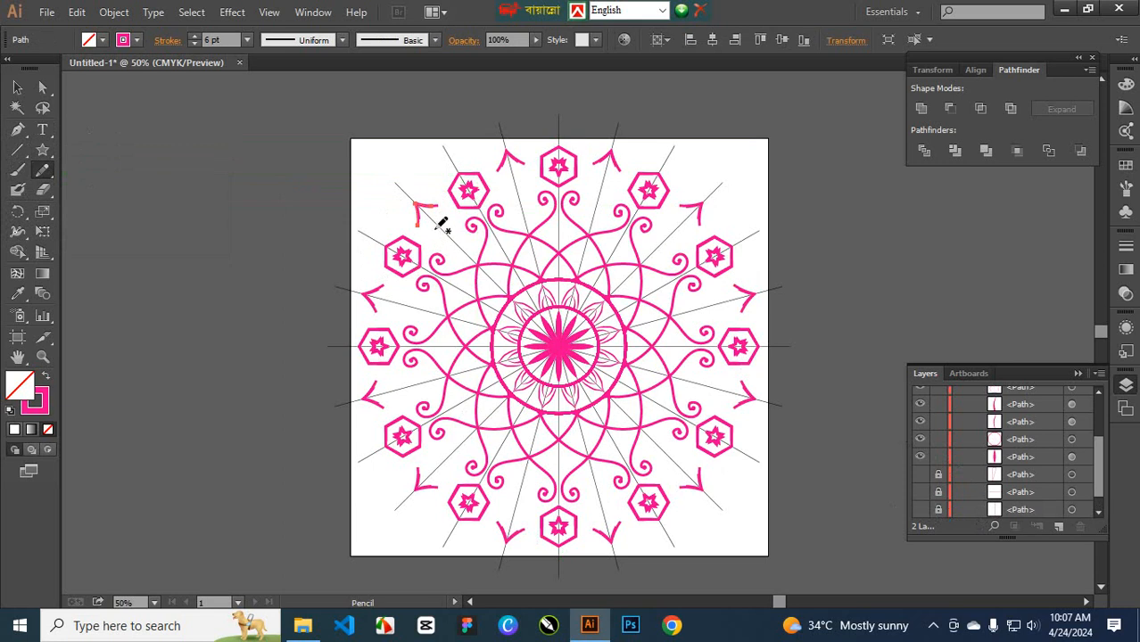
Draw a second small Pencil stroke opening outward from the first V's tip on the upper-left diagonal guide, redoing it once, and deselect it
key("ctrl+plus")
key("ctrl+plus")
mouse_move(271, 139)
left_mouse_down()
mouse_move(420, 239)
mouse_move(514, 280)
left_mouse_up()
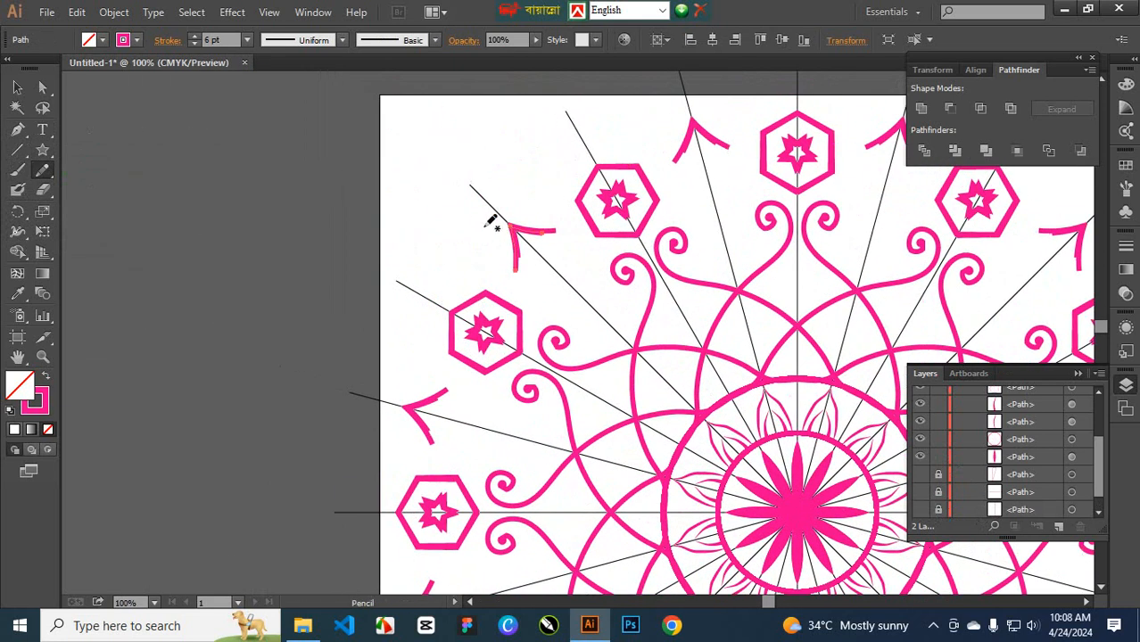
mouse_move(469, 223)
left_mouse_down()
mouse_move(504, 220)
mouse_move(518, 189)
left_mouse_up()
key("ctrl+z")
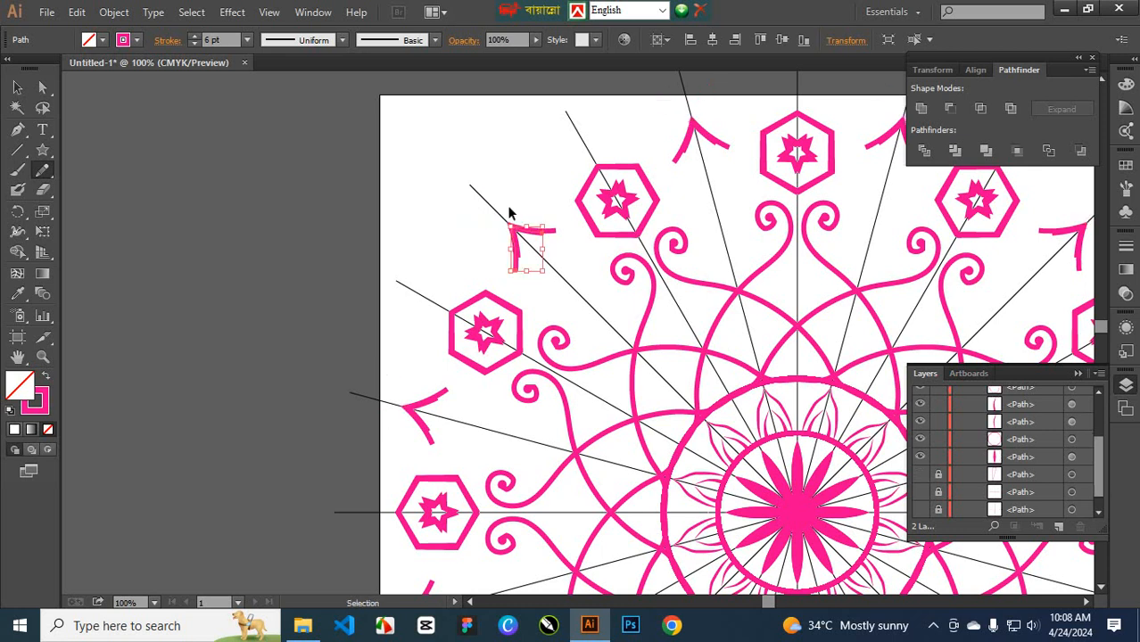
mouse_move(471, 224)
left_mouse_down()
mouse_move(510, 222)
mouse_move(512, 185)
left_mouse_up()
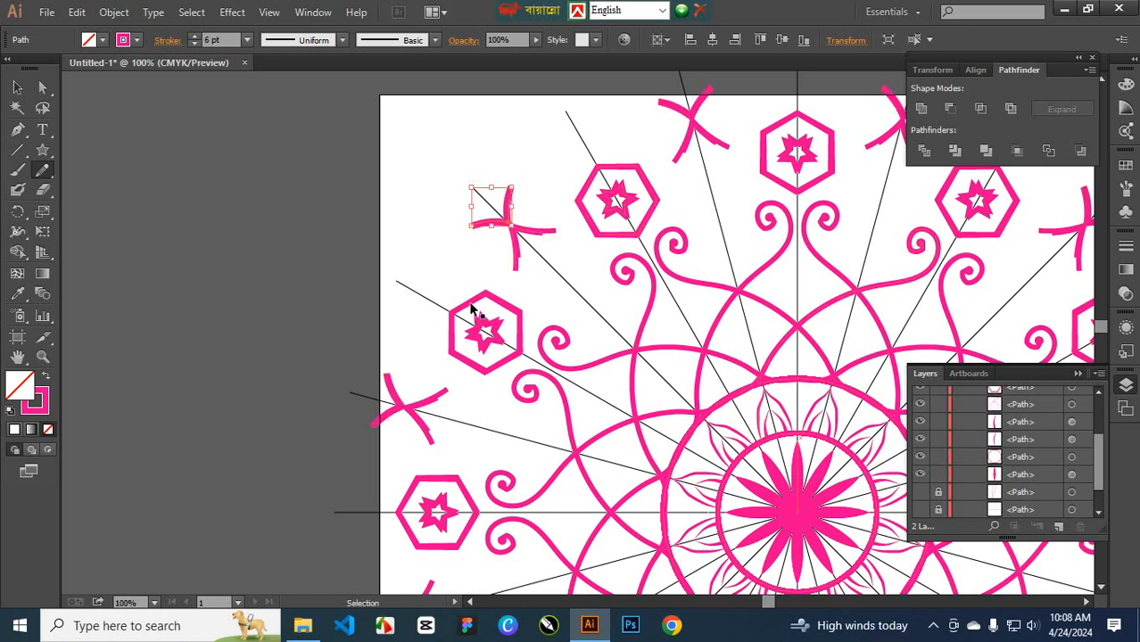
key("ctrl+minus")
key("ctrl+minus")
key("ctrl+minus")
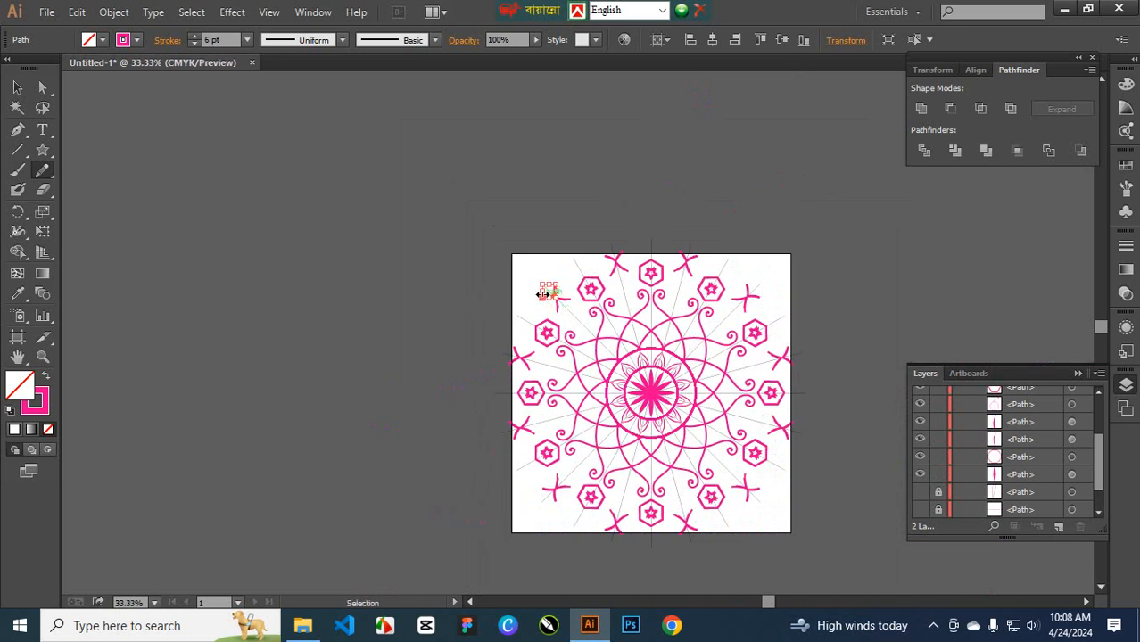
left_click(533, 272, "ctrl")
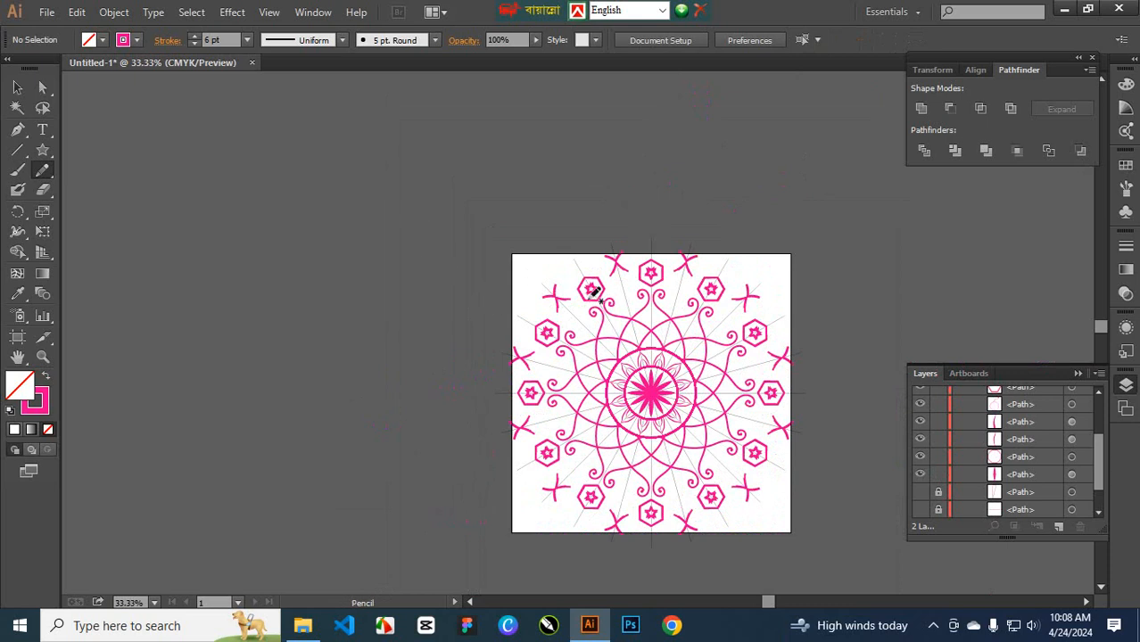
left_click(933, 628)
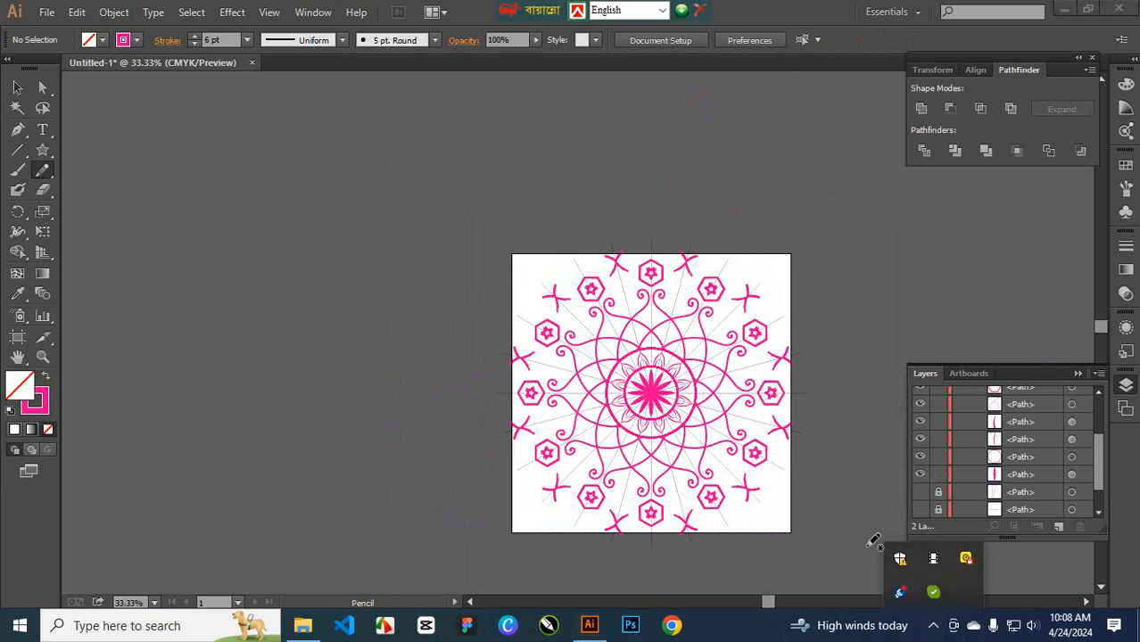